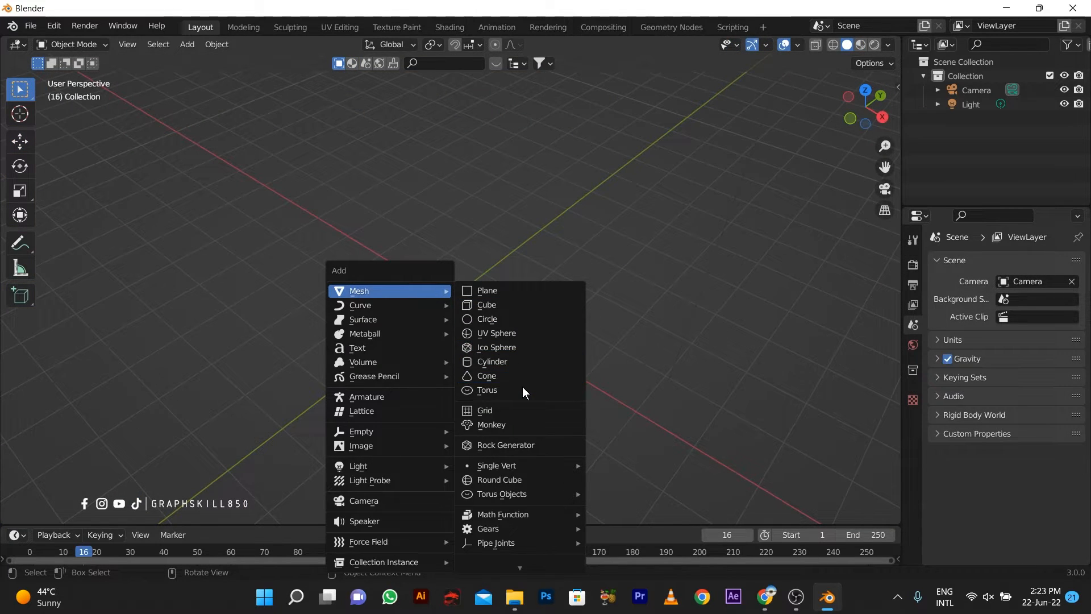
- Add a torus mesh at the centre of the scene
left_click(520, 390)
middle_click_drag(479, 331, 455, 299)
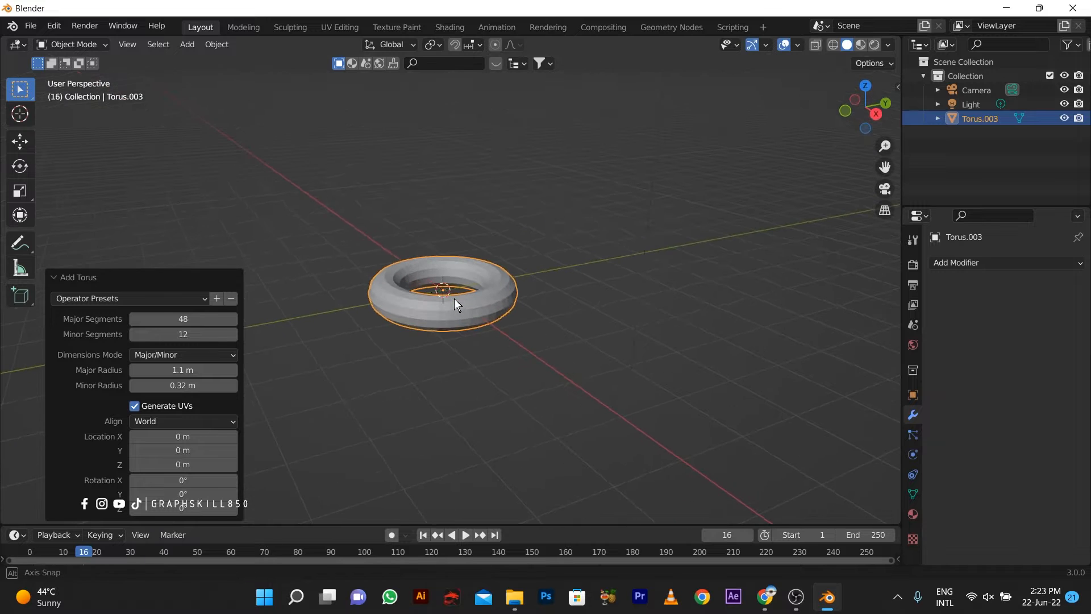
scroll(467, 302, "up", 2)
- Put the torus into Edit Mode in the right orthographic view, with nothing selected and face selection active
key("KP_3")
scroll(446, 291, "up", 4)
scroll(373, 262, "up", 1)
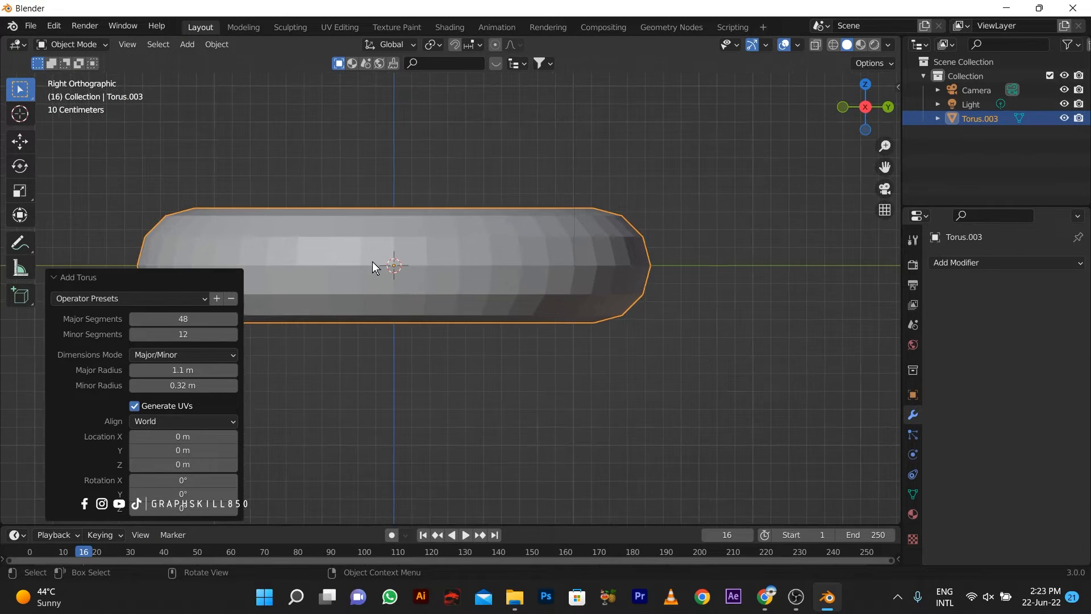
middle_click_drag(372, 262, 489, 300, "shift")
left_click(479, 278)
key("Tab")
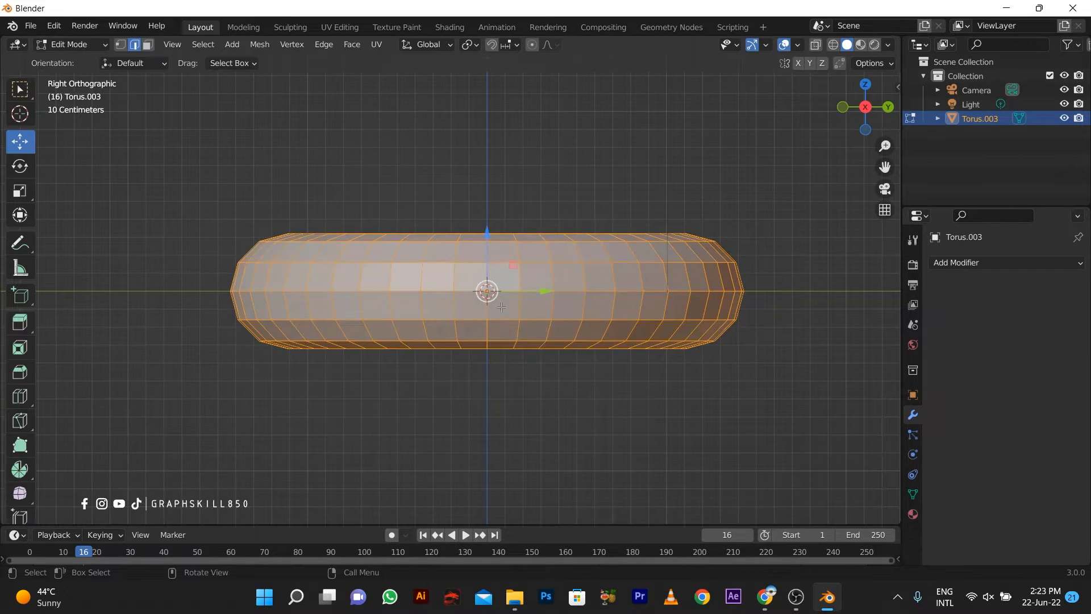
key("alt+a")
left_click(149, 46)
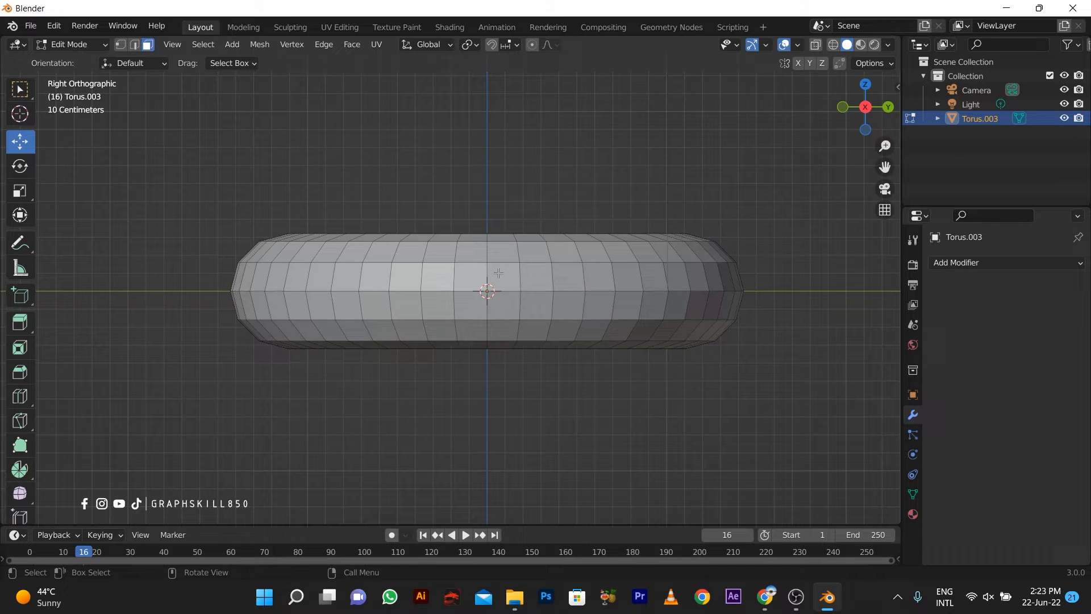
- Select a four-by-four block of faces in the middle of the torus's outer side and shape it into a circle with LoopTools
left_click(471, 280, "shift")
left_click(472, 304, "shift")
left_click(503, 307, "shift")
left_click(535, 305, "shift")
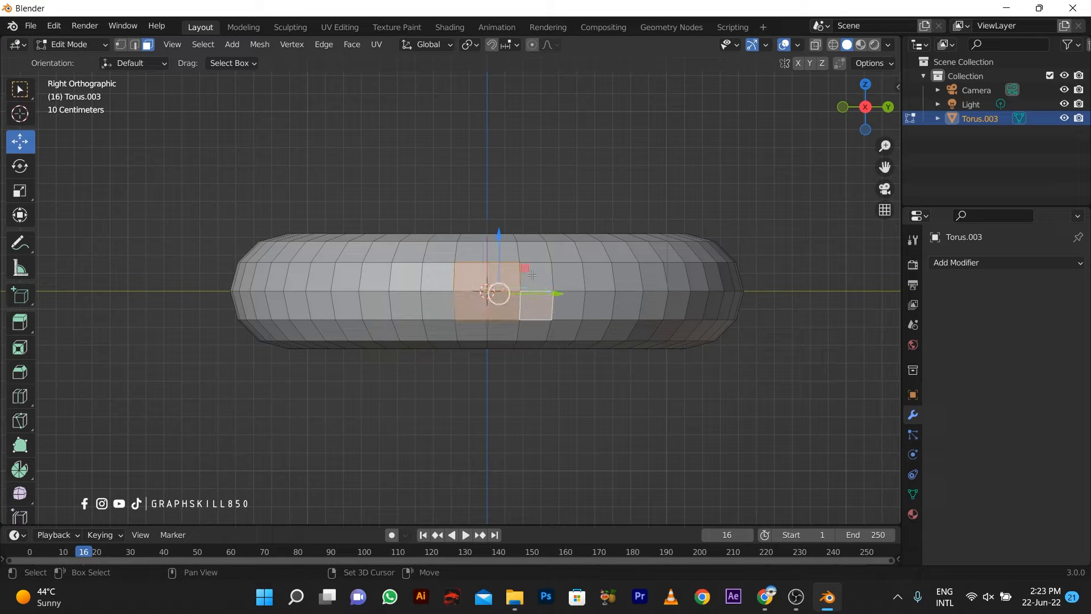
left_click(536, 278, "shift")
left_click(531, 252, "shift")
left_click(503, 251, "shift")
left_click(471, 251, "shift")
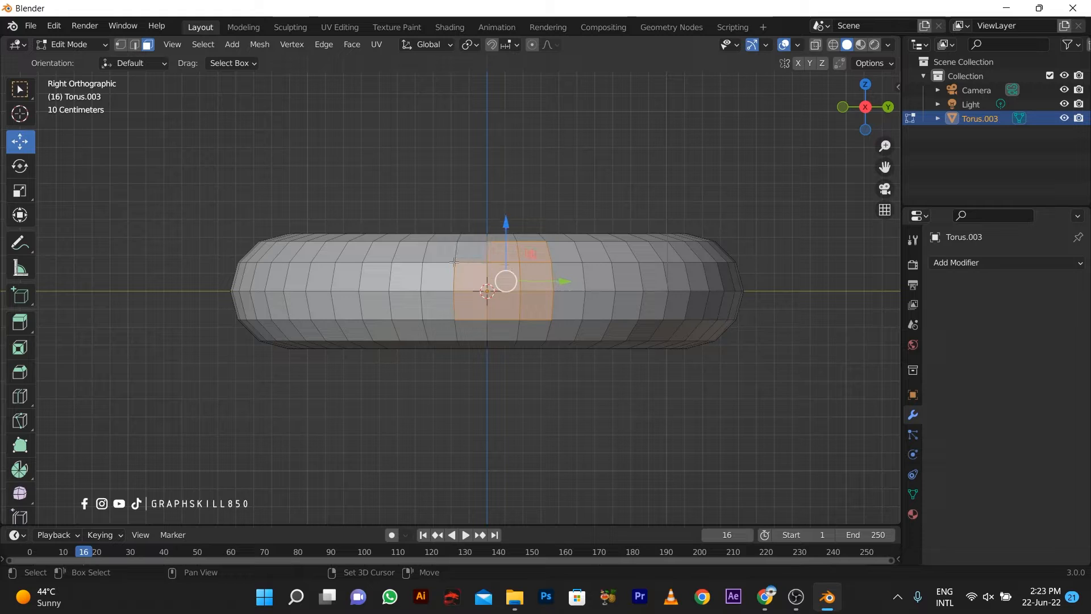
left_click(479, 335, "shift")
left_click(504, 329, "shift")
left_click(534, 329, "shift")
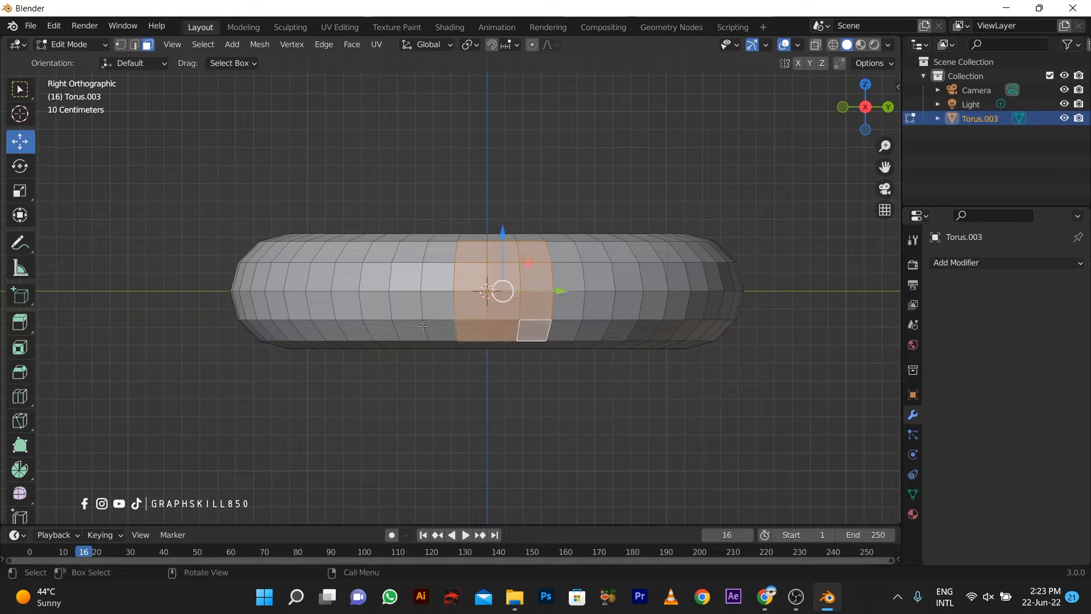
left_click(443, 328, "shift")
left_click(440, 298, "shift")
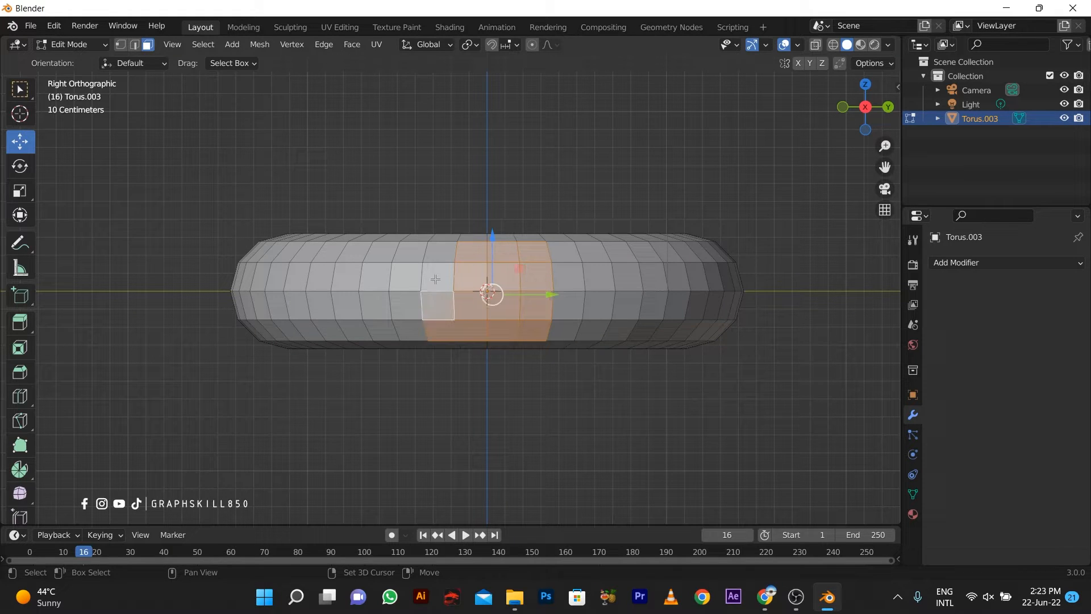
left_click(439, 253, "shift")
right_click(493, 268)
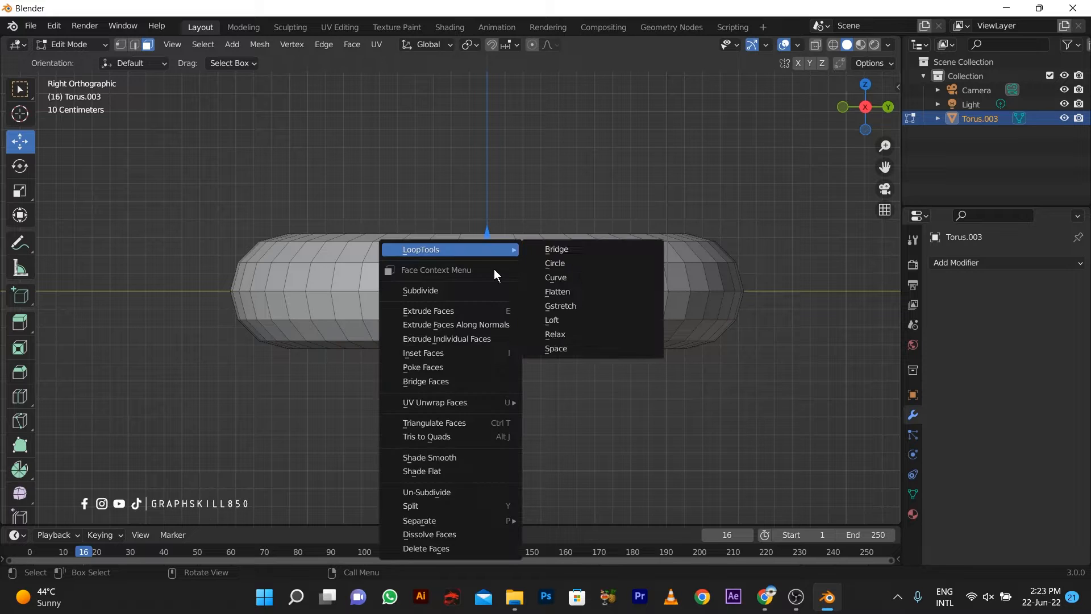
left_click(564, 263)
- Scale the circular group of faces down to about 0.81
middle_click_drag(505, 304, 468, 325)
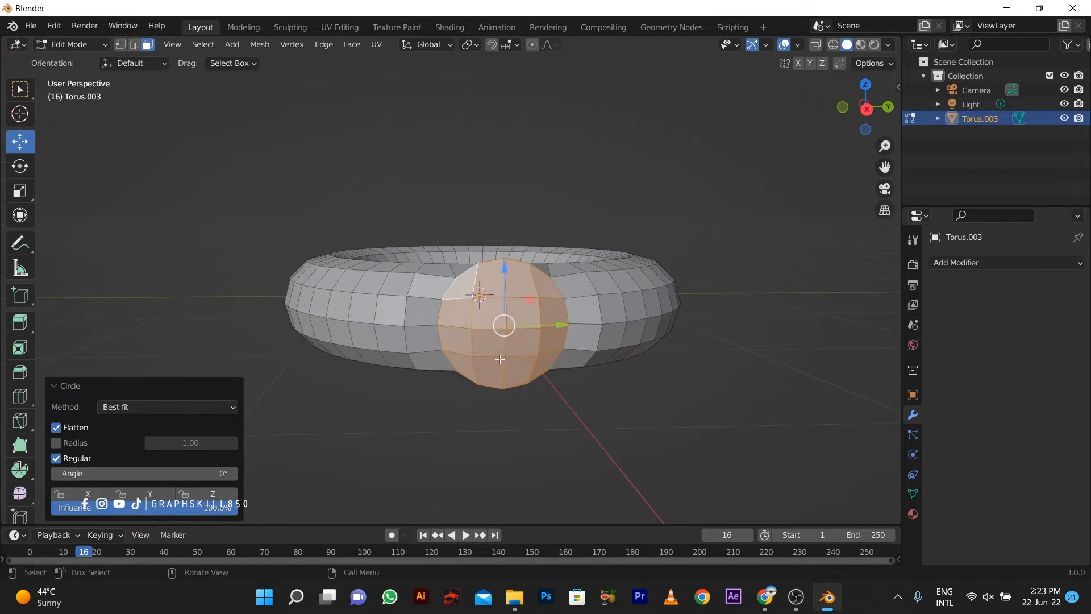
key("s")
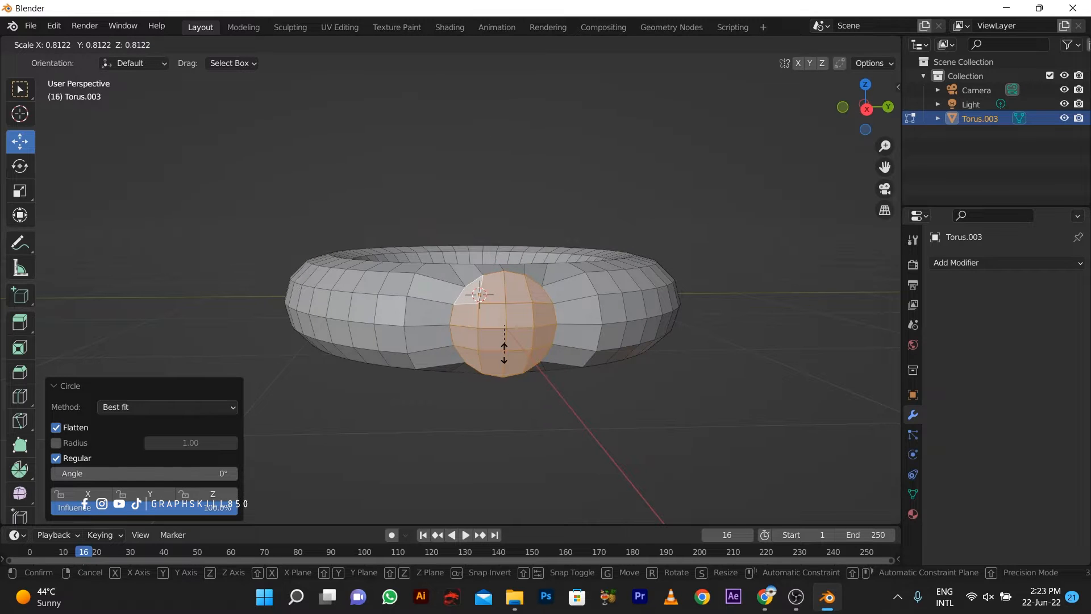
left_click(504, 353)
- Extrude the circular faces outward about 3.56 m and move the end about 1.83 m further along X to form a handle
middle_click_drag(504, 352, 516, 404)
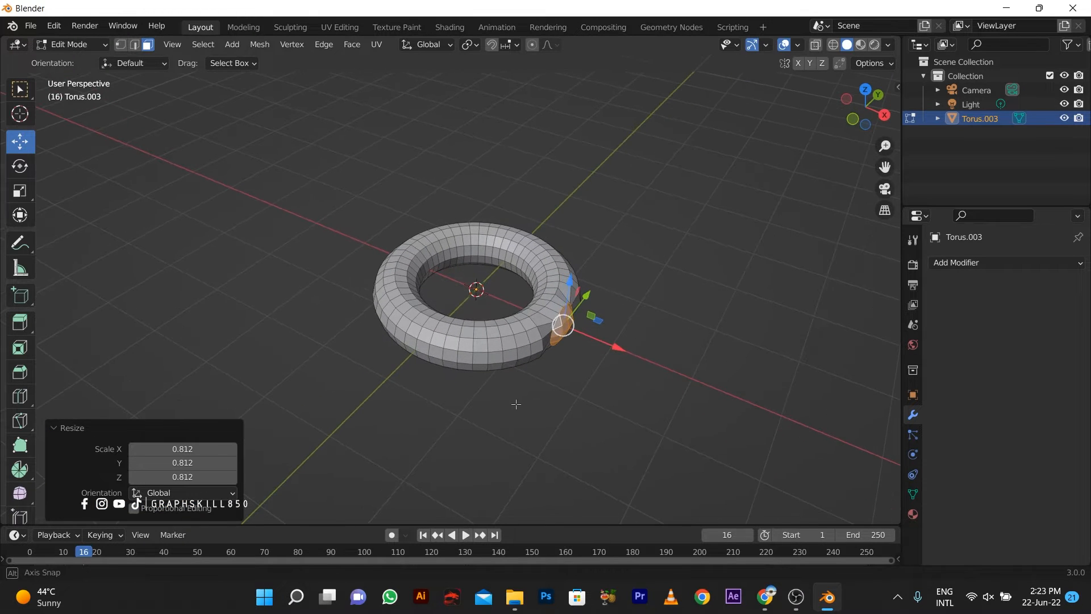
key("e")
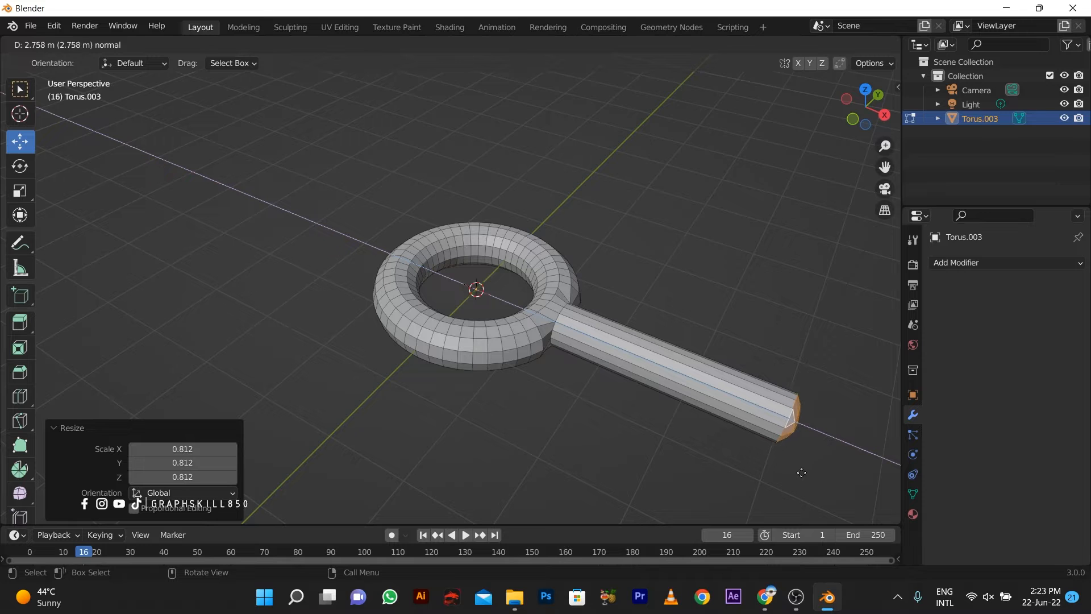
left_click(841, 483)
scroll(524, 349, "down", 3)
key("g")
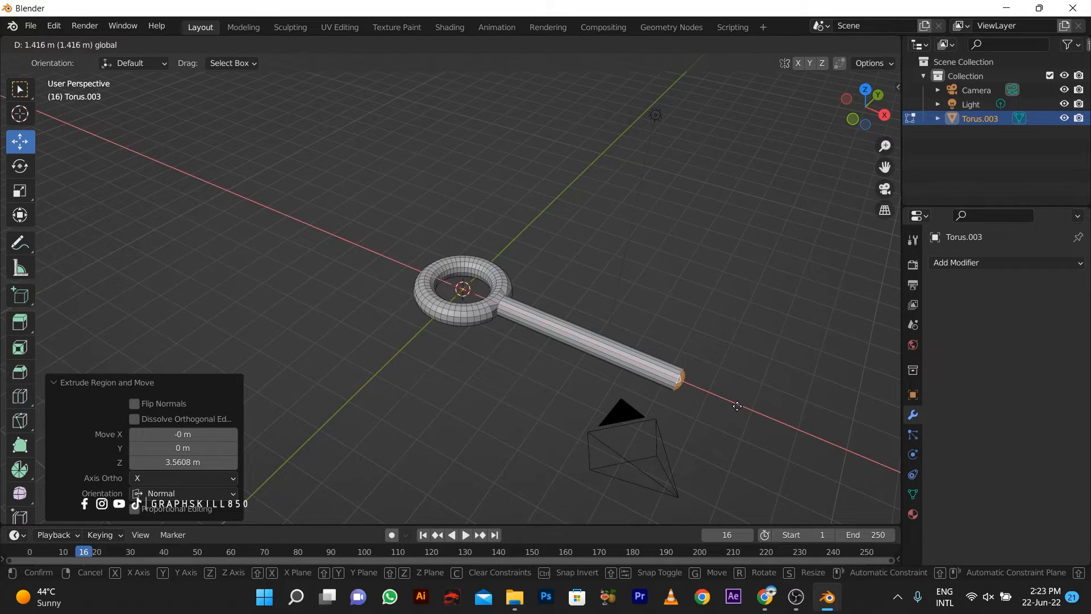
left_click(754, 411)
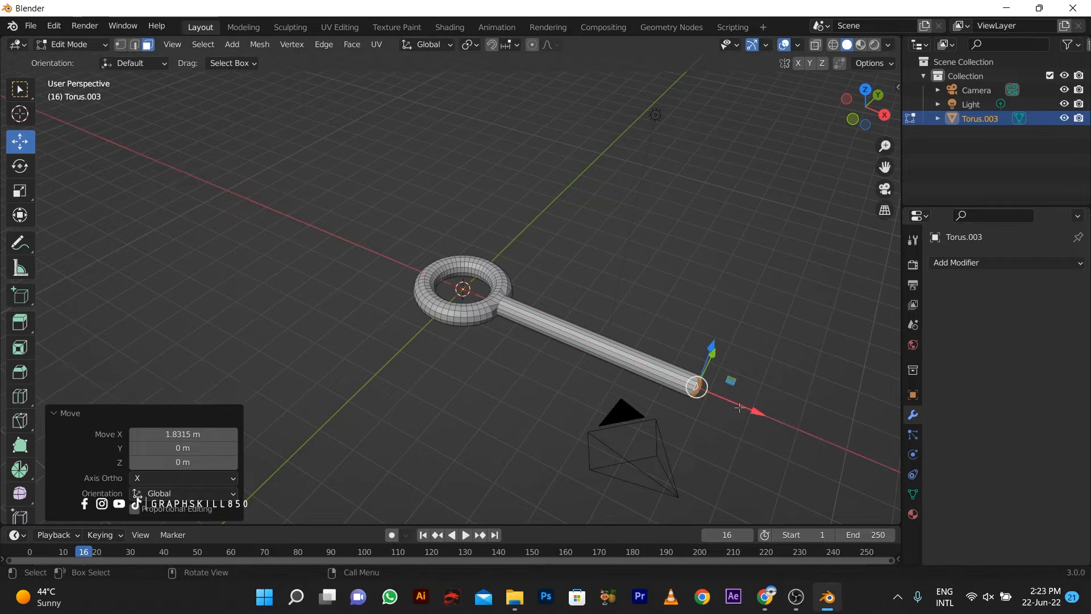
- Switch to edge selection and select the edge loop where the handle meets the ring
scroll(604, 377, "up", 5)
scroll(489, 324, "up", 4)
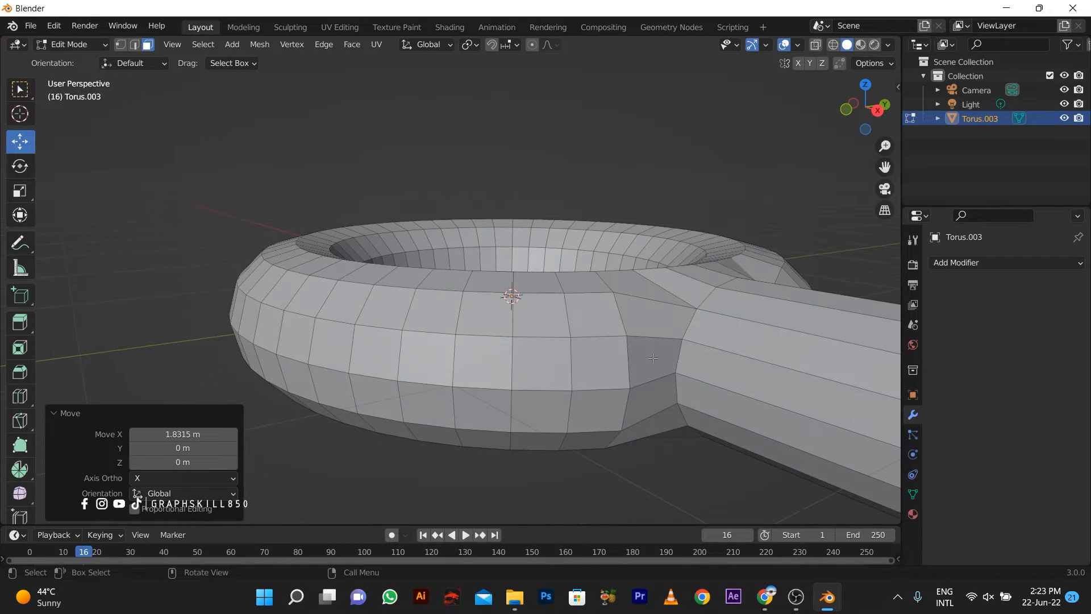
left_click(678, 354)
left_click(135, 45)
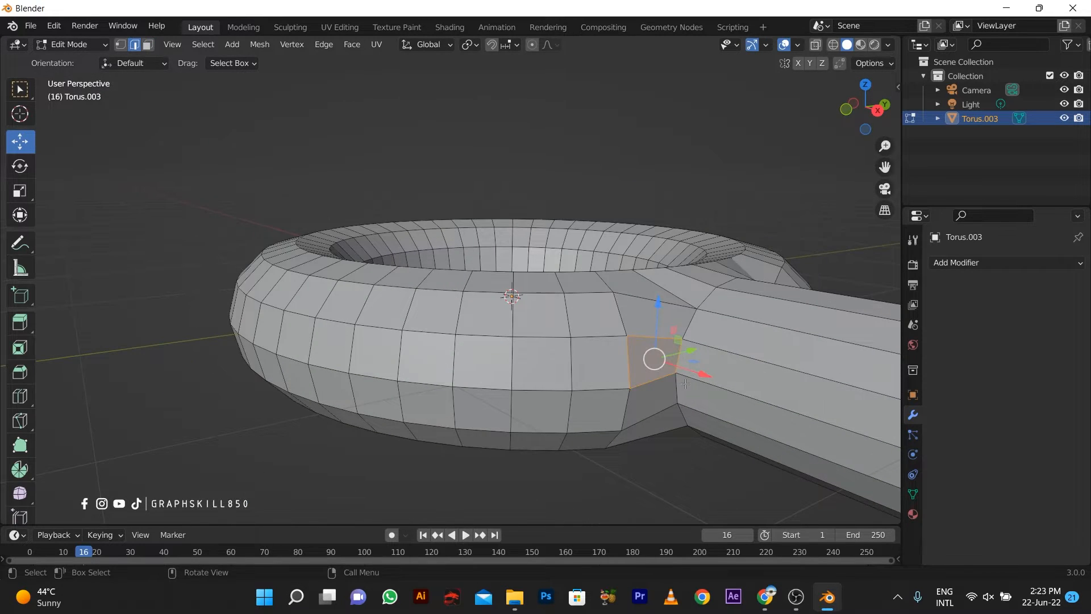
left_click(680, 367, "alt")
key("s")
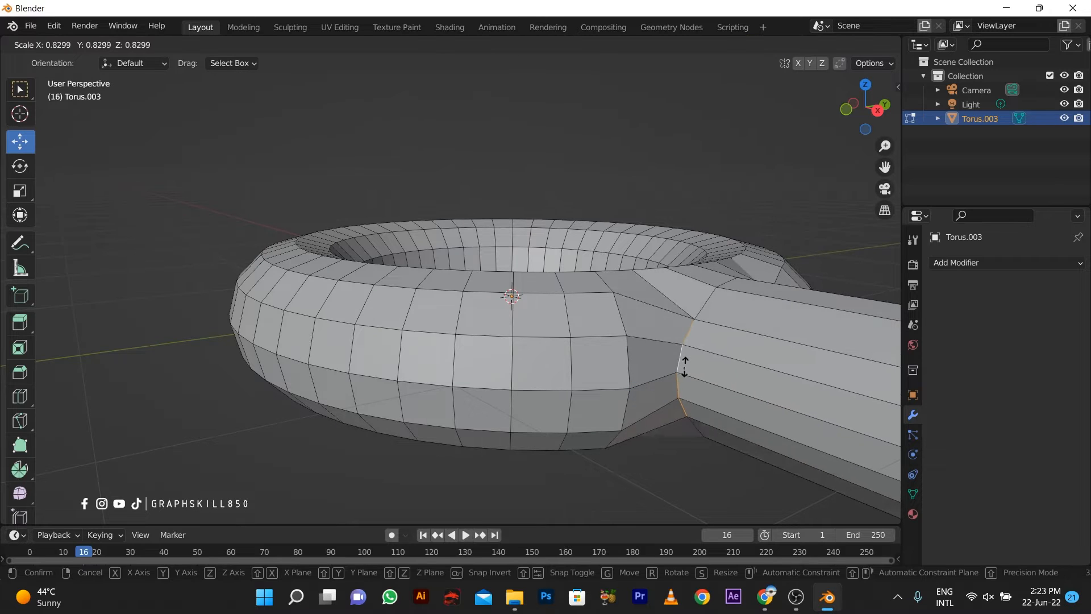
right_click(686, 367)
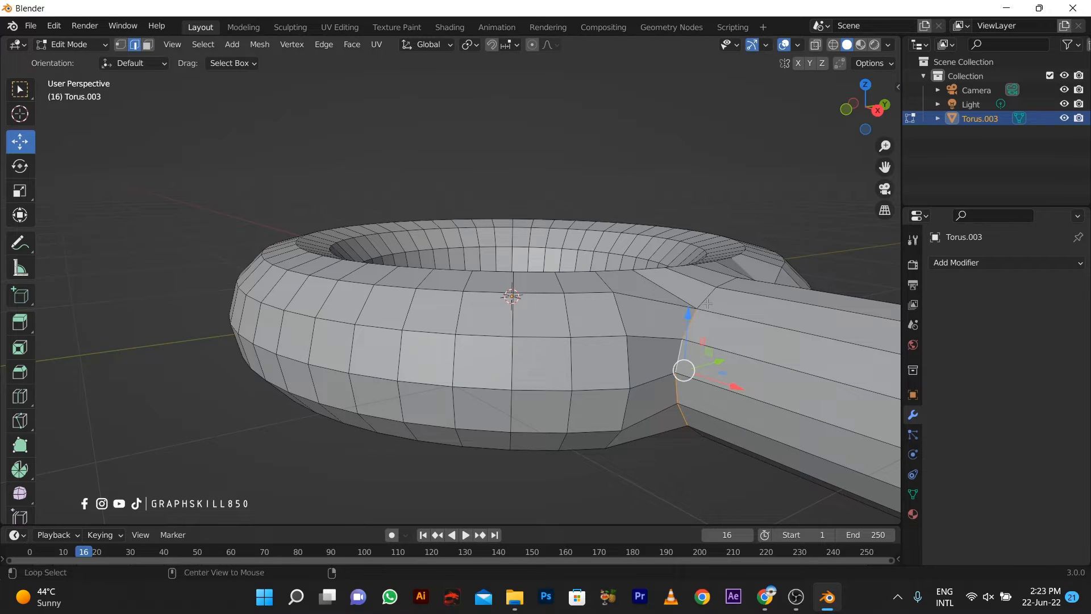
middle_click_drag(687, 330, 676, 414)
key("s")
left_click(534, 401)
key("ctrl+r")
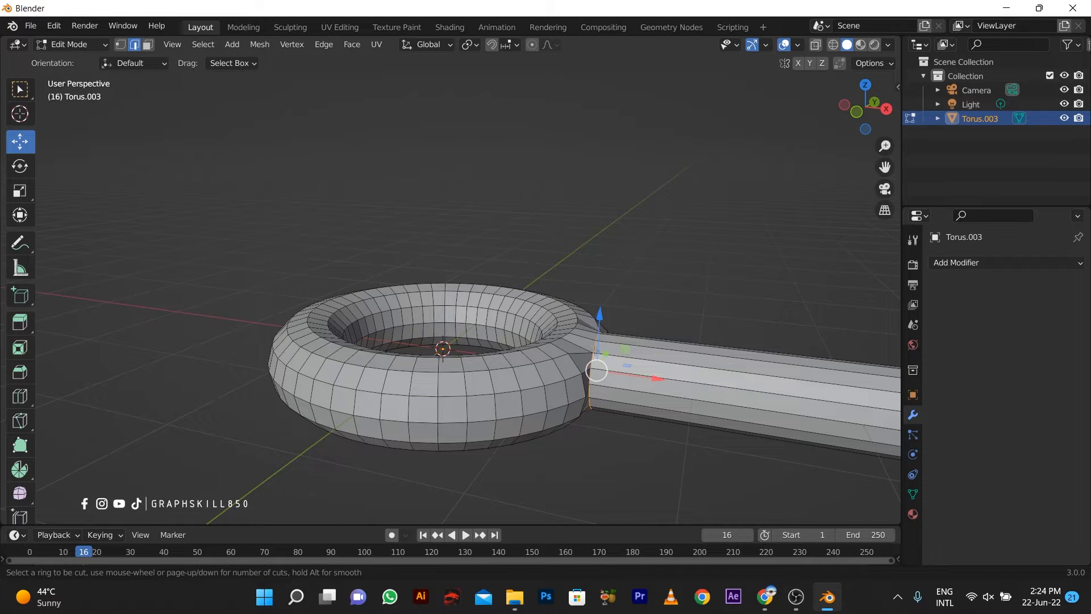
right_click(659, 385)
- Add one loop cut around the handle and slide it close to the ring, at a factor of about 0.96
scroll(665, 375, "down", 4)
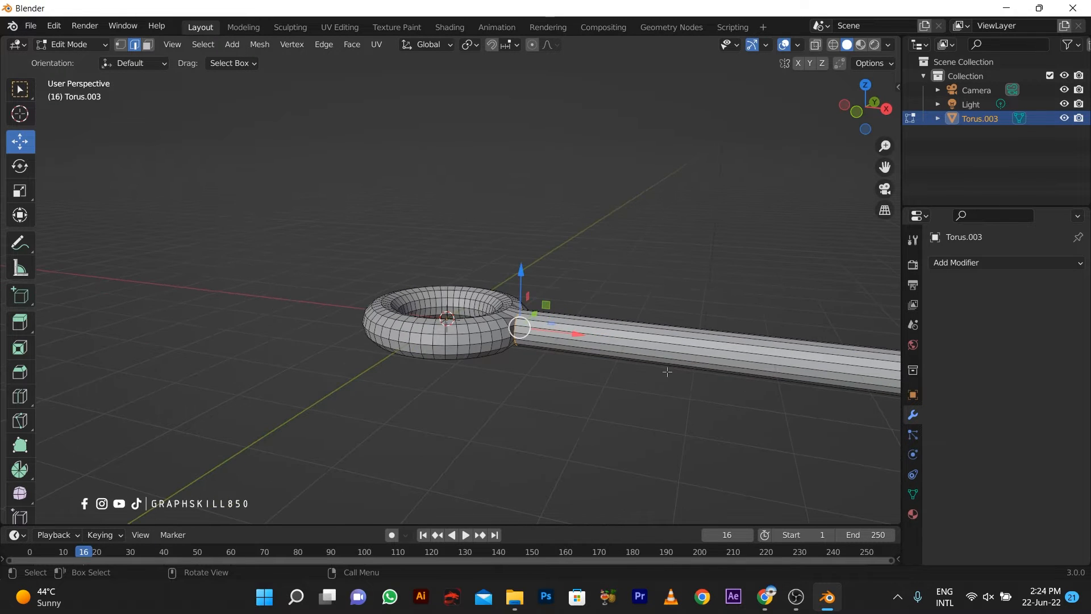
left_click(707, 377)
key("ctrl+r")
left_click(685, 370)
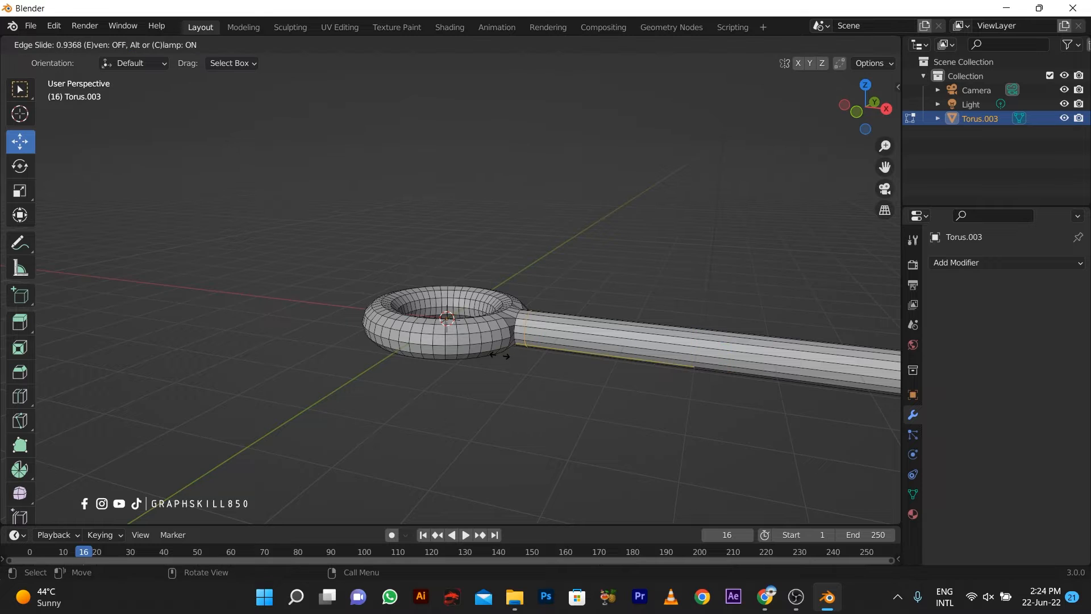
left_click(495, 353)
- Select the edge loop where the handle joins the ring and scale it up to about 1.13
scroll(376, 358, "up", 5)
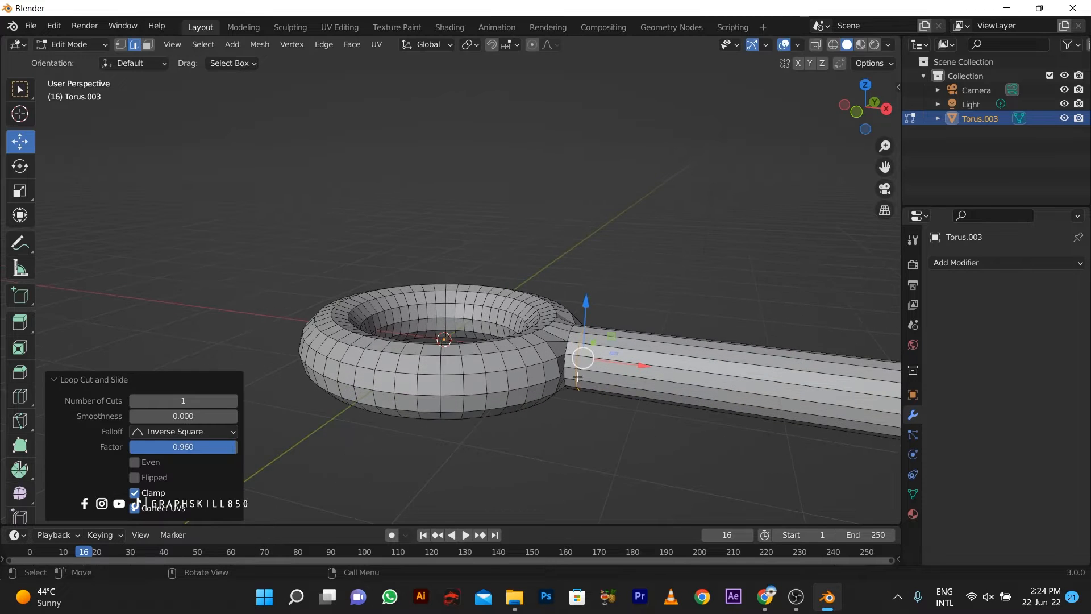
scroll(471, 376, "up", 2)
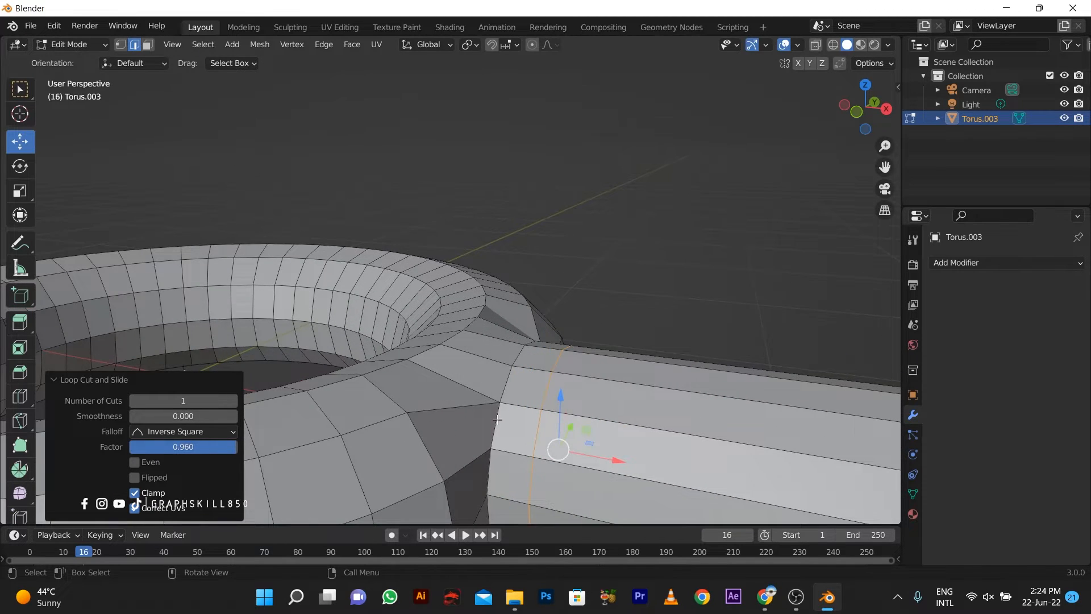
middle_click_drag(497, 420, 446, 328)
left_click(487, 402)
left_click(486, 401, "alt")
scroll(486, 400, "down", 3)
middle_click_drag(462, 377, 423, 416)
key("s")
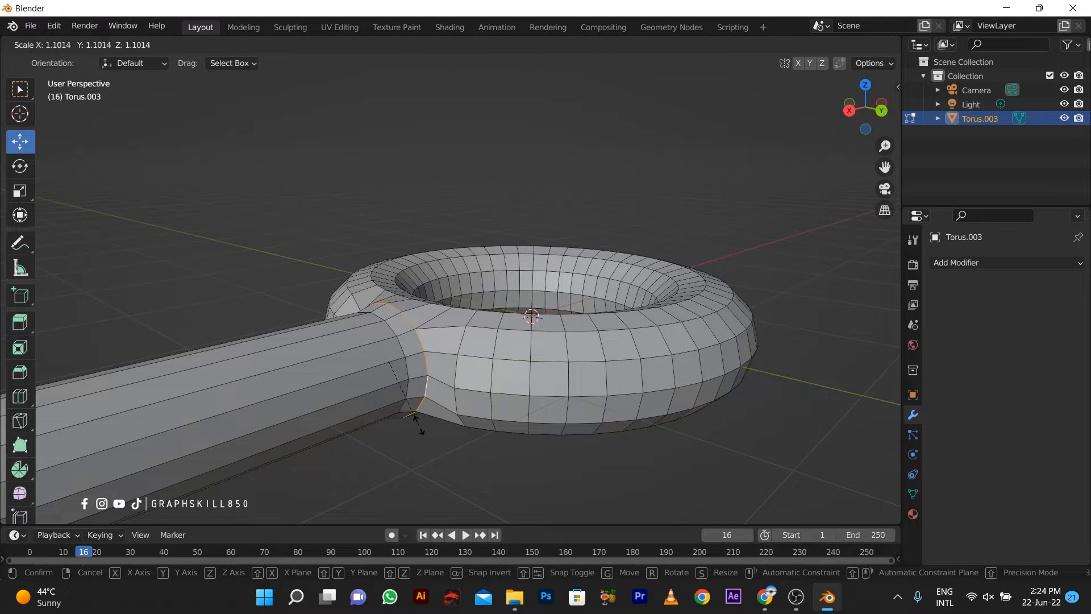
left_click(420, 429)
- Add a Subdivision Surface modifier to the torus and set its viewport level to 4
middle_click_drag(420, 398, 625, 432)
left_click(984, 263)
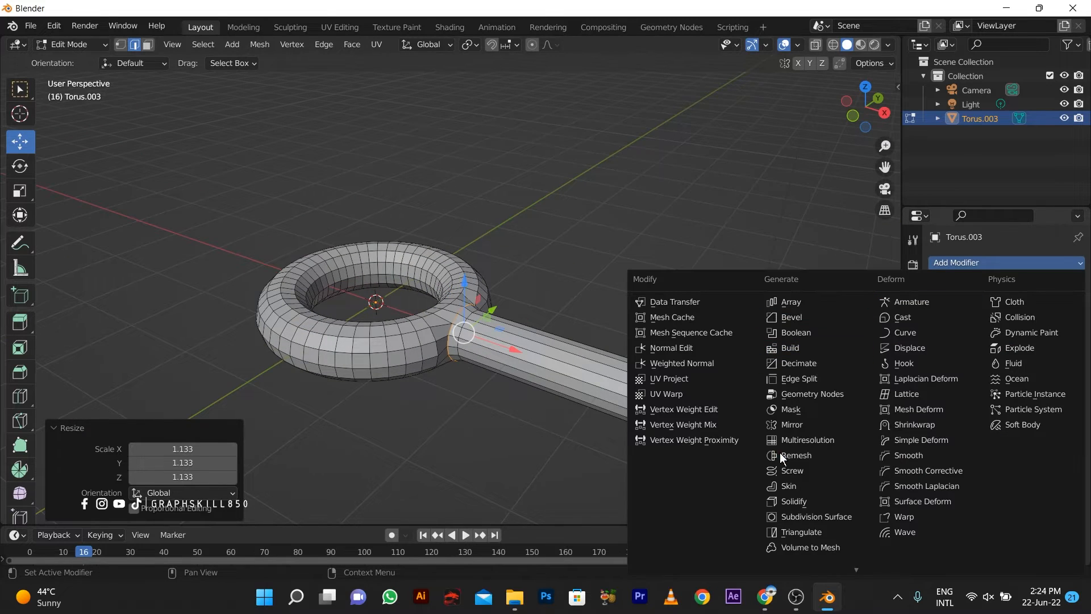
left_click(803, 514)
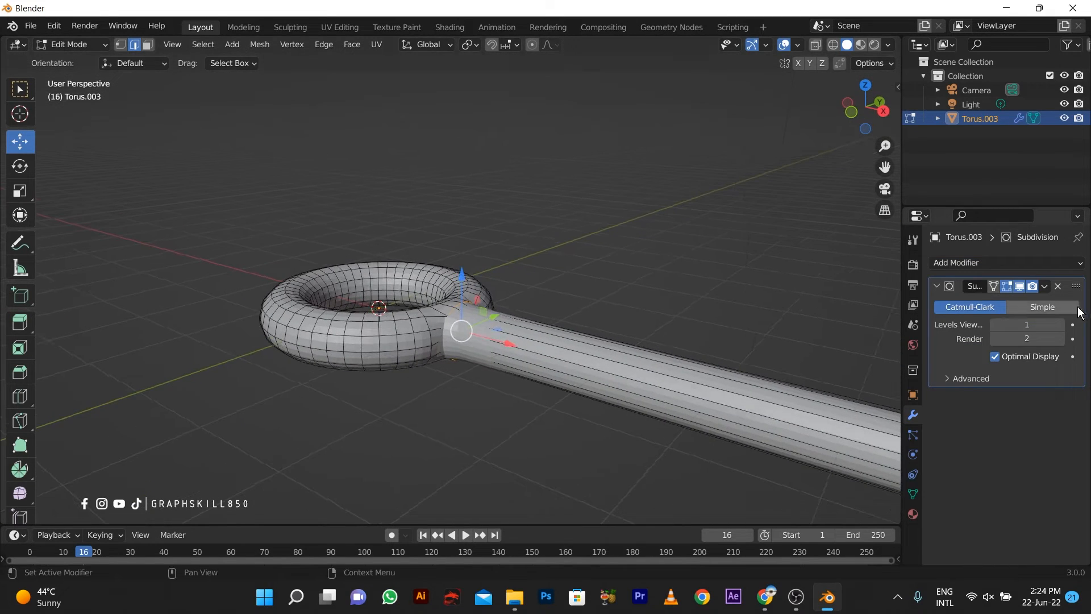
left_click(1062, 325)
- Try a loop cut slid to the far end of the handle, and undo it
middle_click_drag(568, 319, 705, 424)
scroll(653, 409, "down", 3)
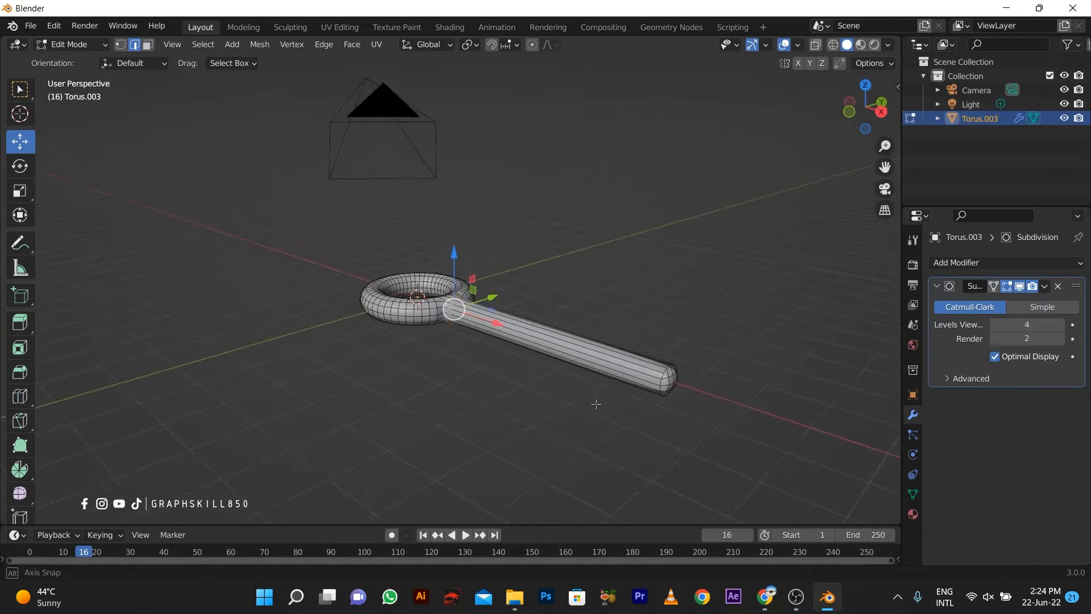
key("ctrl+r")
left_click(625, 384)
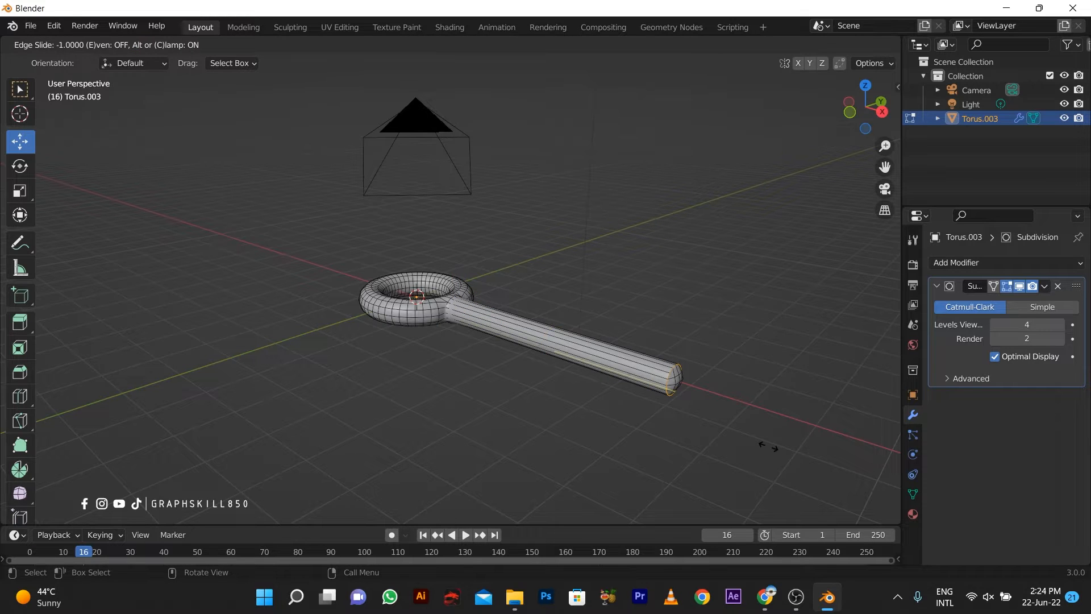
left_click(670, 380)
scroll(657, 370, "up", 3)
middle_click_drag(657, 370, 600, 343)
key("ctrl+z")
key("ctrl+z")
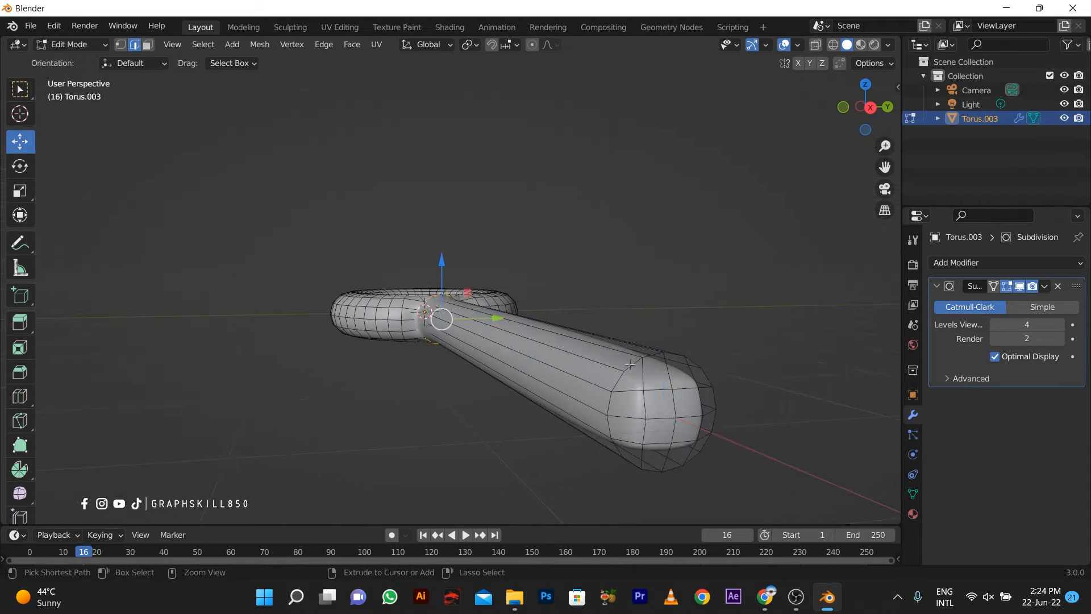
- Select all the faces of the handle's far end cap and flatten them by scaling to 0 along X
left_click(146, 45)
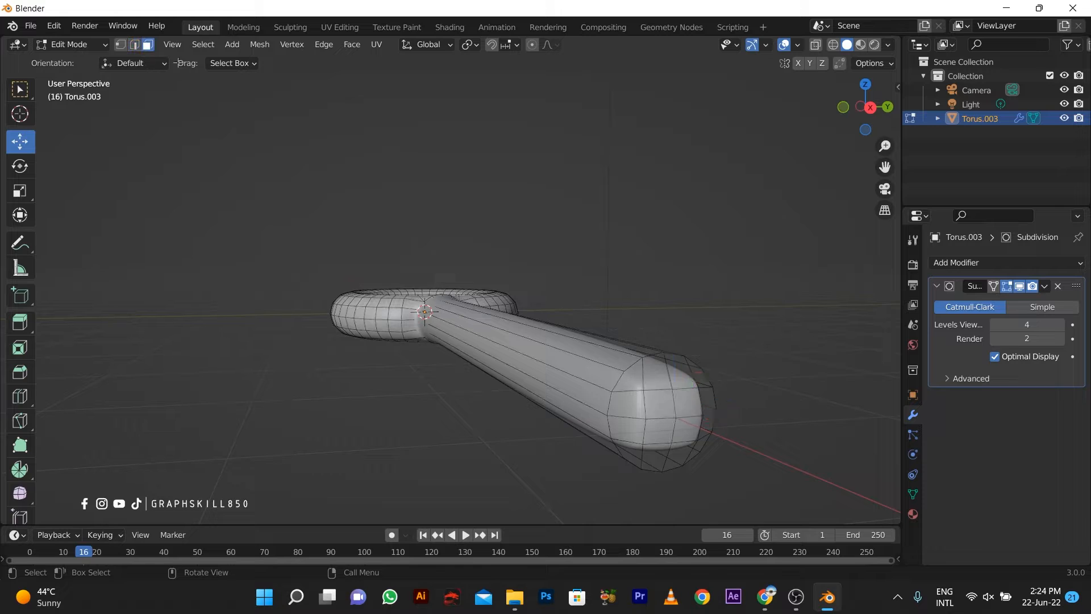
left_click(634, 404, "shift")
left_click(632, 379, "shift")
left_click(655, 373, "shift")
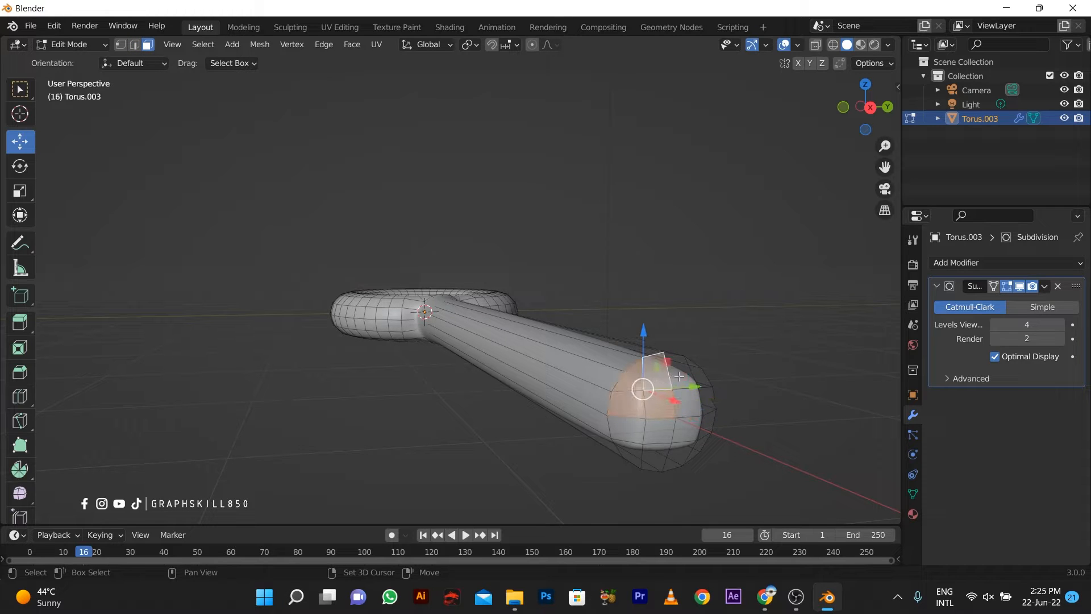
left_click(682, 374, "shift")
left_click(701, 377, "shift")
left_click(709, 404, "shift")
left_click(705, 421, "shift")
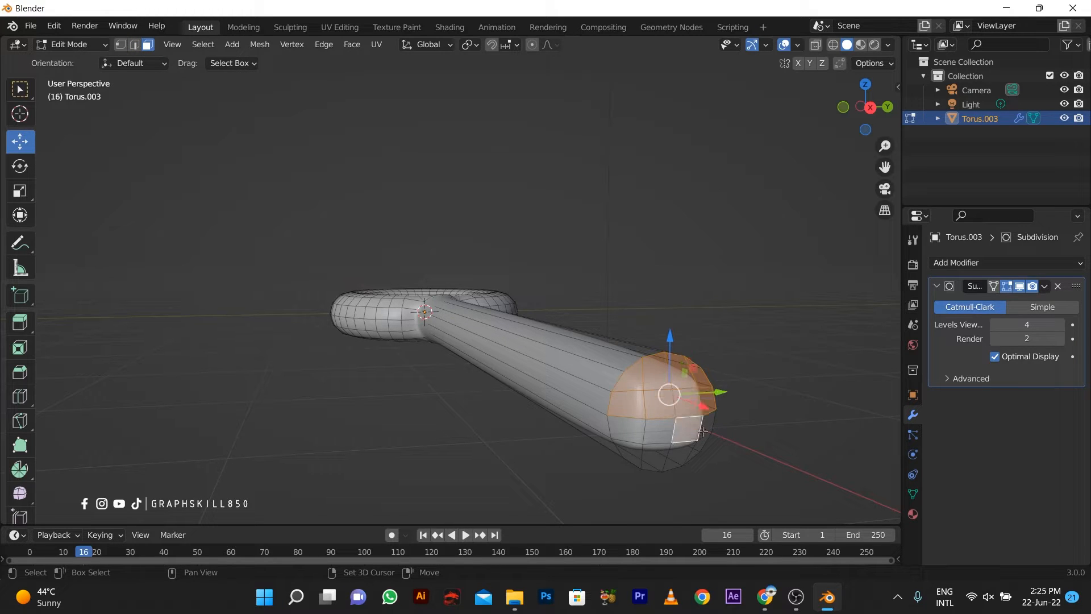
left_click(695, 435, "shift")
left_click(678, 457, "shift")
left_click(655, 458, "shift")
left_click(648, 438, "shift")
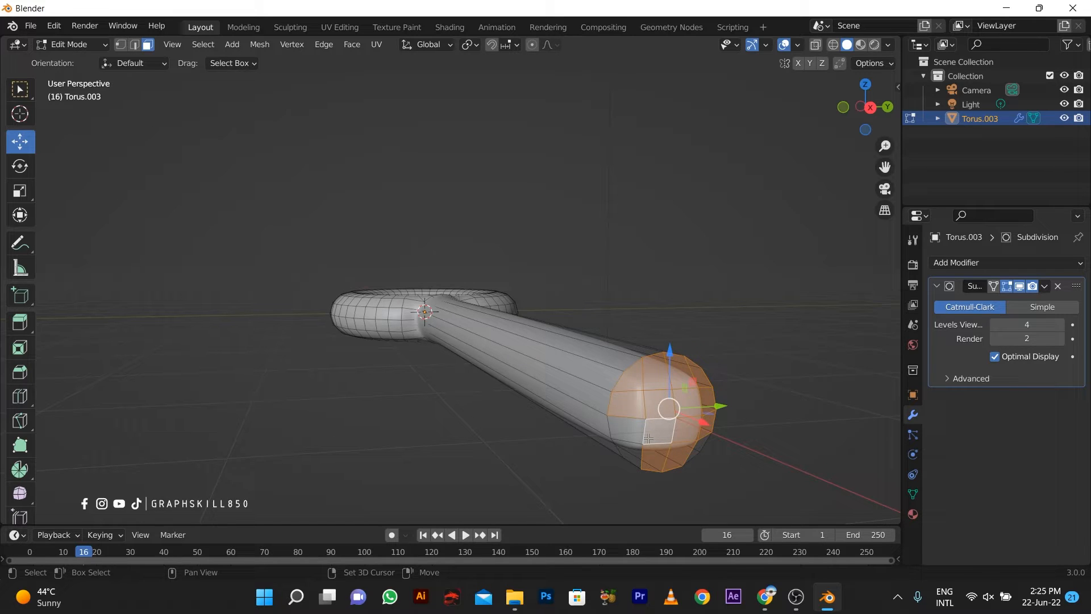
left_click(625, 427, "shift")
left_click(628, 454, "shift")
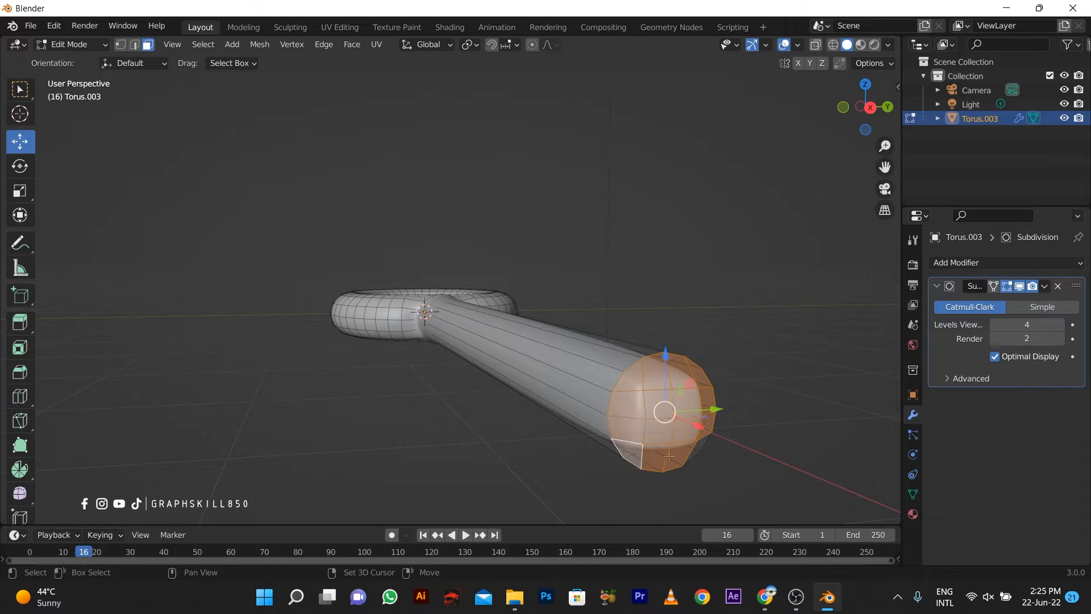
left_click(695, 446, "shift")
scroll(569, 400, "down", 3)
mouse_move(556, 397)
middle_mouse_down()
mouse_move(564, 419)
mouse_move(563, 406)
middle_mouse_up()
scroll(546, 386, "up", 3)
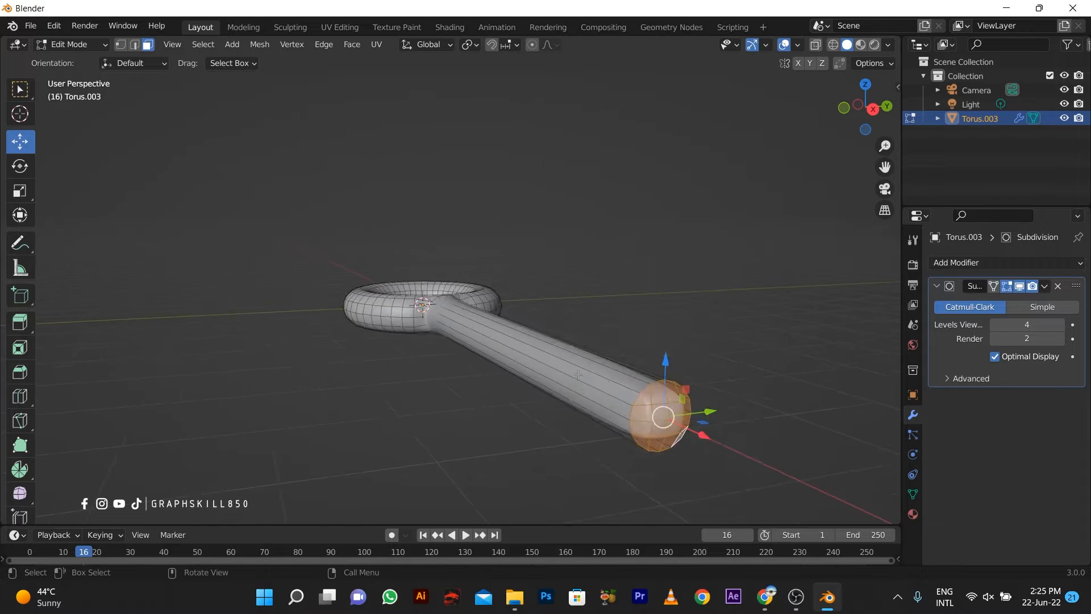
scroll(476, 317, "down", 2)
scroll(546, 398, "down", 3)
middle_click_drag(503, 359, 540, 379)
scroll(596, 387, "up", 3)
key("s")
key("x")
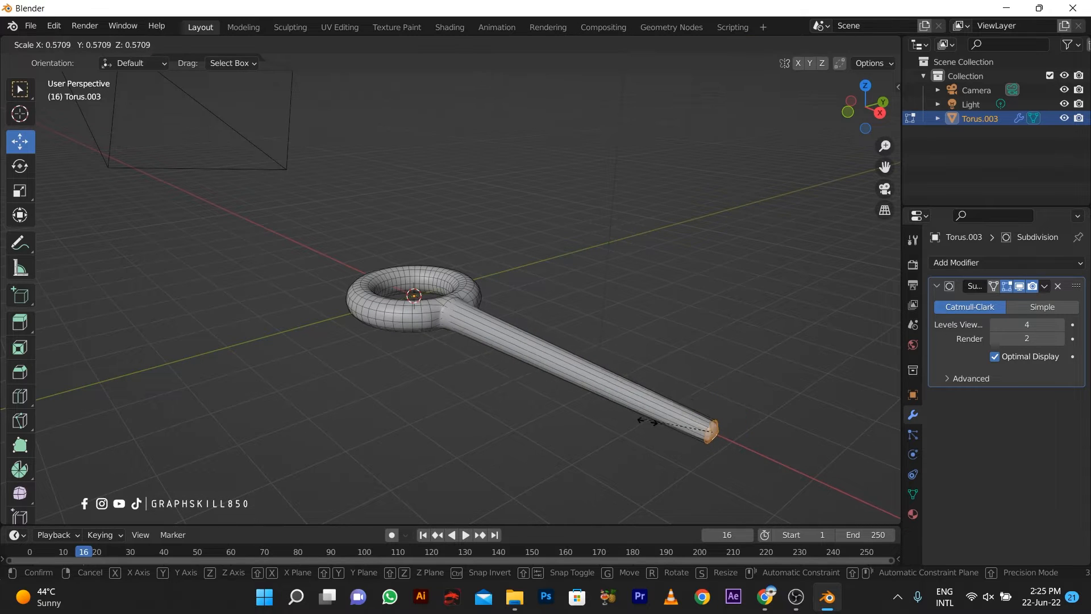
key("Return")
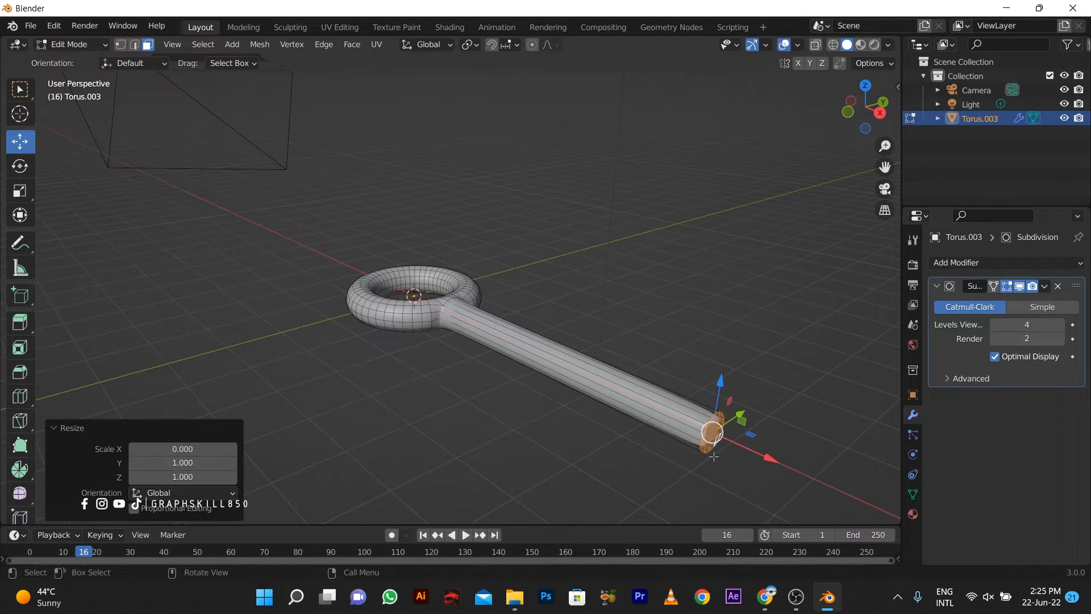
- Add one loop cut around the handle and slide it fully to the flattened end, at a factor of -1, to sharpen that edge
key("Tab")
mouse_move(605, 433)
middle_mouse_down()
mouse_move(626, 440)
mouse_move(560, 414)
mouse_move(621, 411)
middle_mouse_up()
scroll(587, 401, "up", 4)
scroll(586, 401, "down", 3)
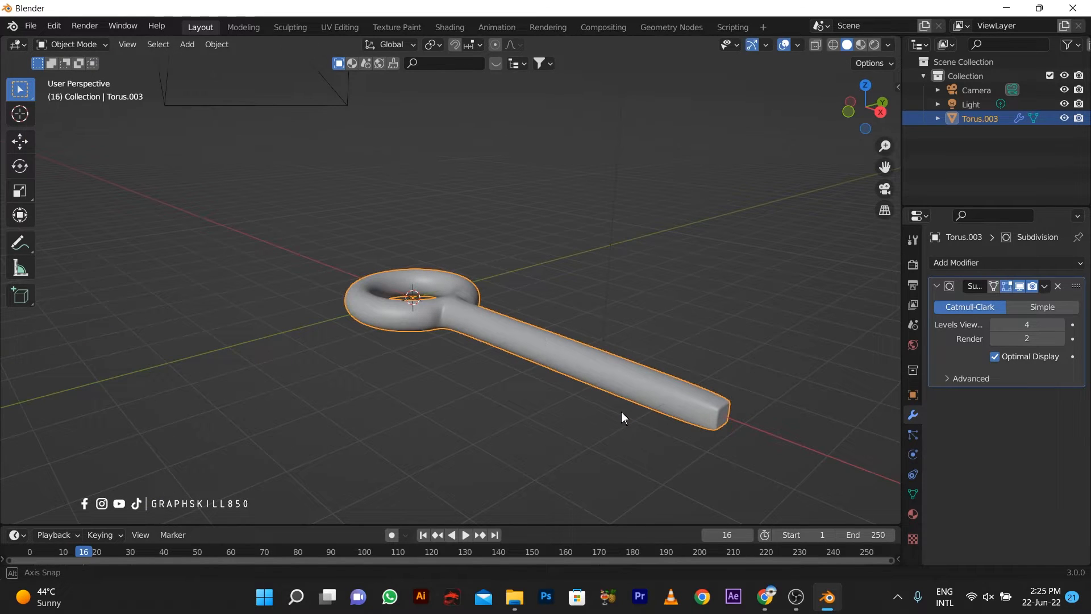
key("Tab")
key("ctrl+r")
left_click(603, 389)
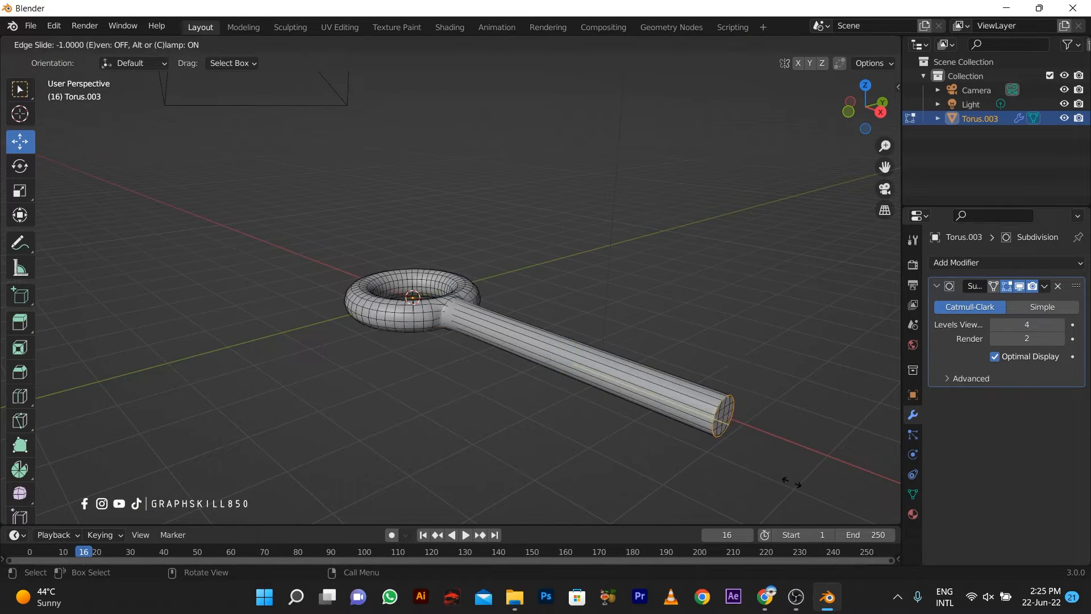
left_click(791, 482)
key("Tab")
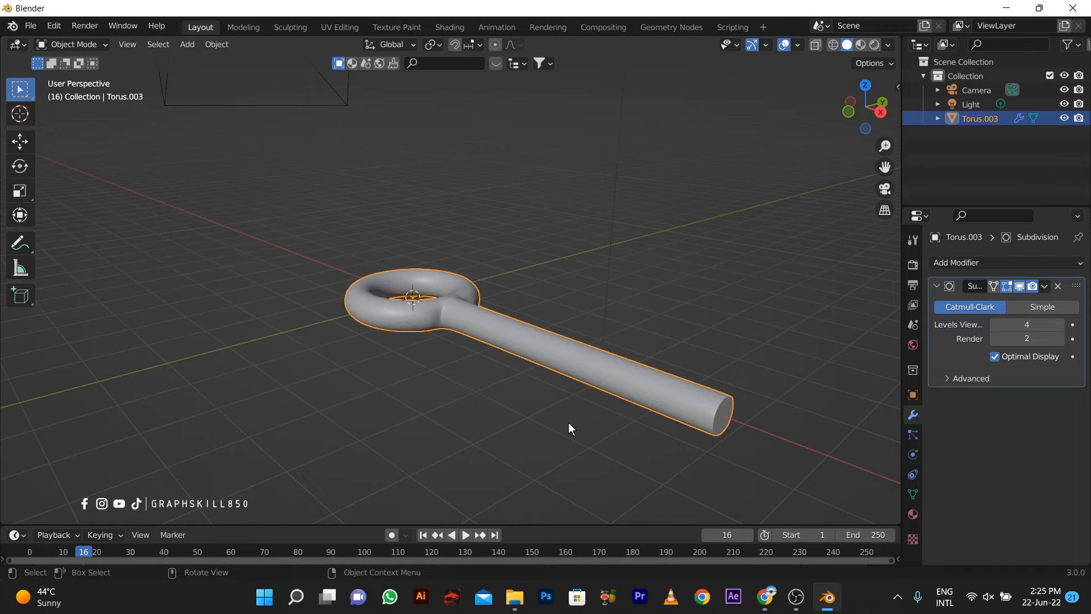
- From the front view, add one loop cut around the handle and slide it toward the free end, at a factor of about -0.295
middle_click_drag(572, 427, 188, 333)
key("Tab")
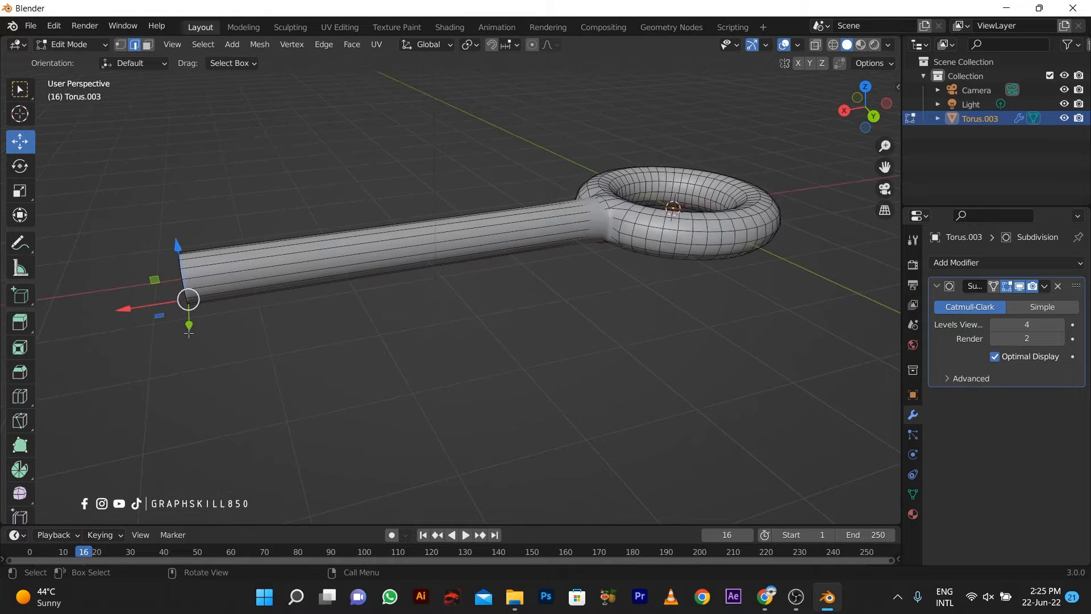
key("KP_1")
scroll(723, 221, "up", 2)
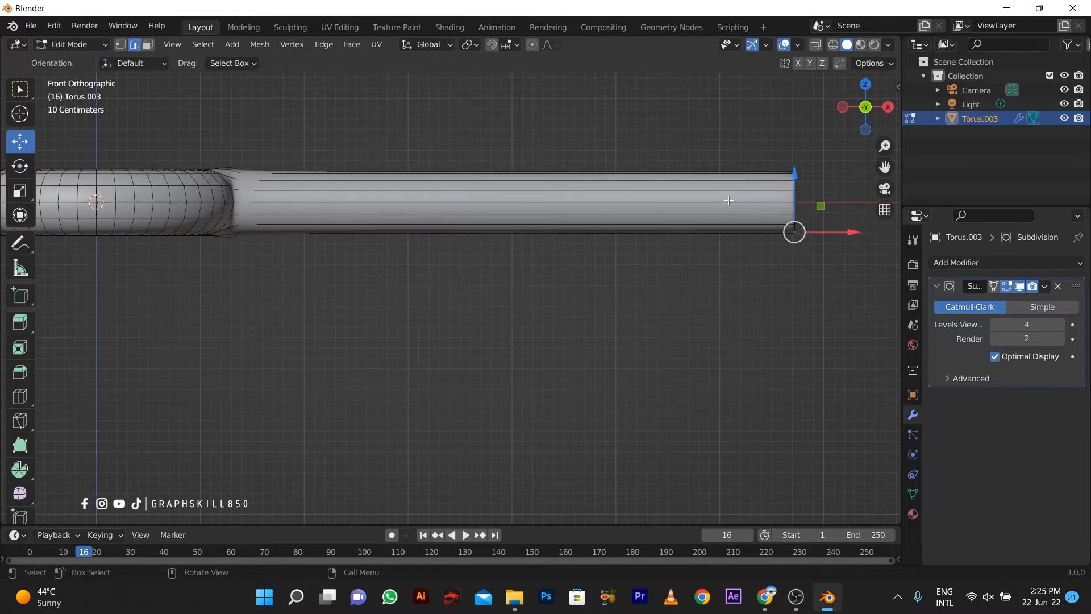
key("ctrl+r")
left_click(481, 200)
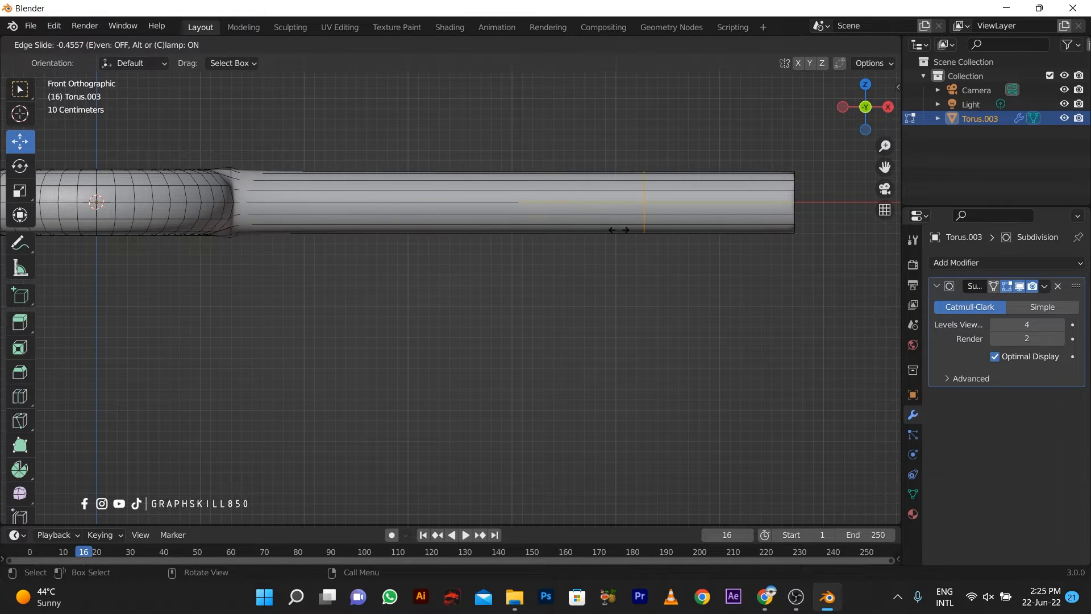
left_click(561, 219)
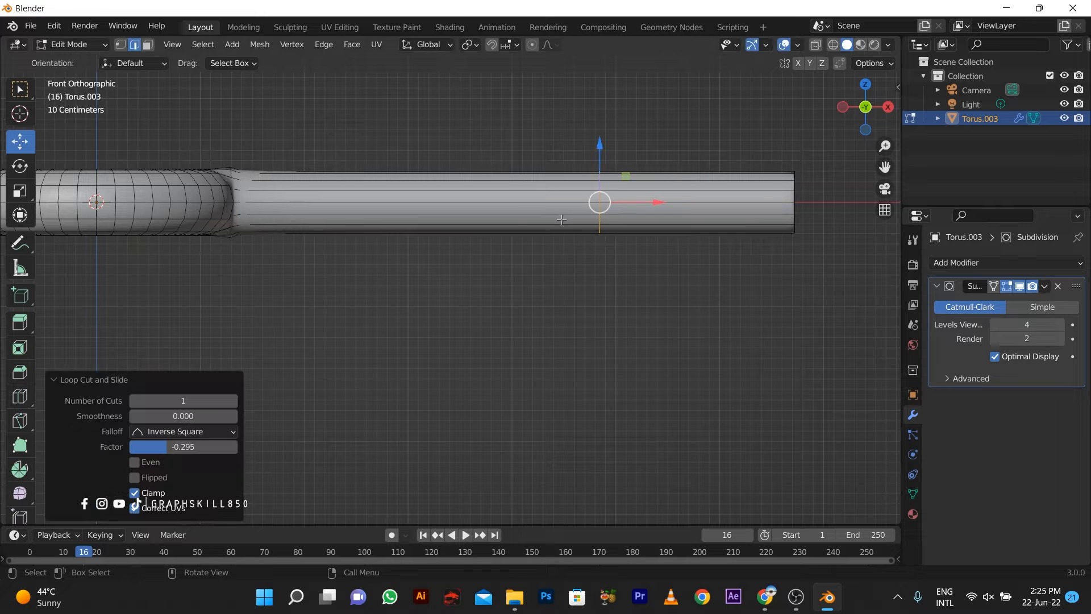
- Add four evenly spaced loop cuts between the new loop and the handle's free end, without sliding them
key("ctrl+r")
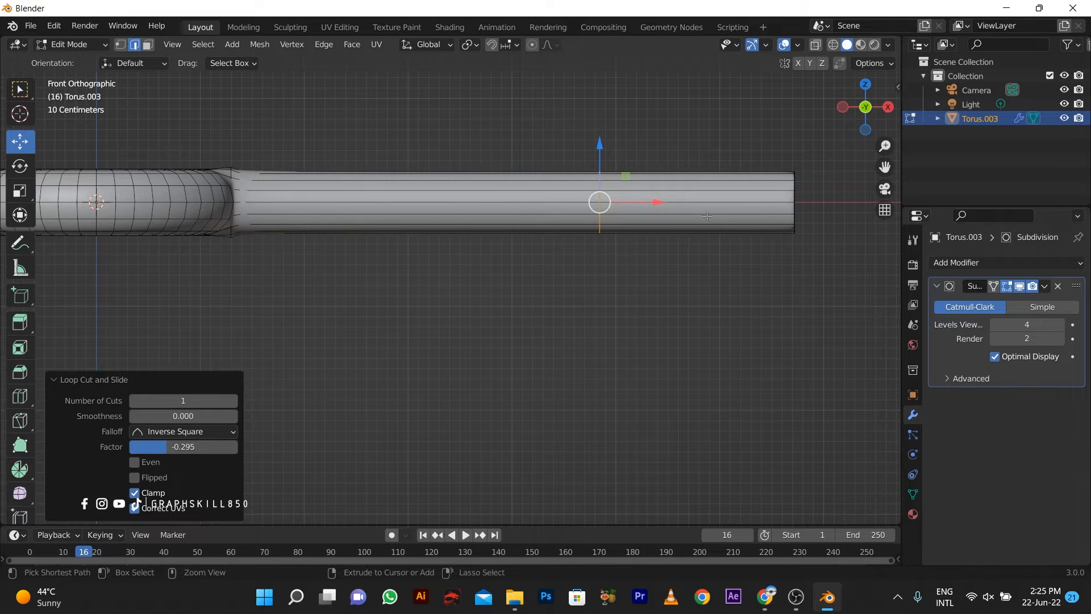
scroll(721, 221, "up", 3)
left_click(723, 241)
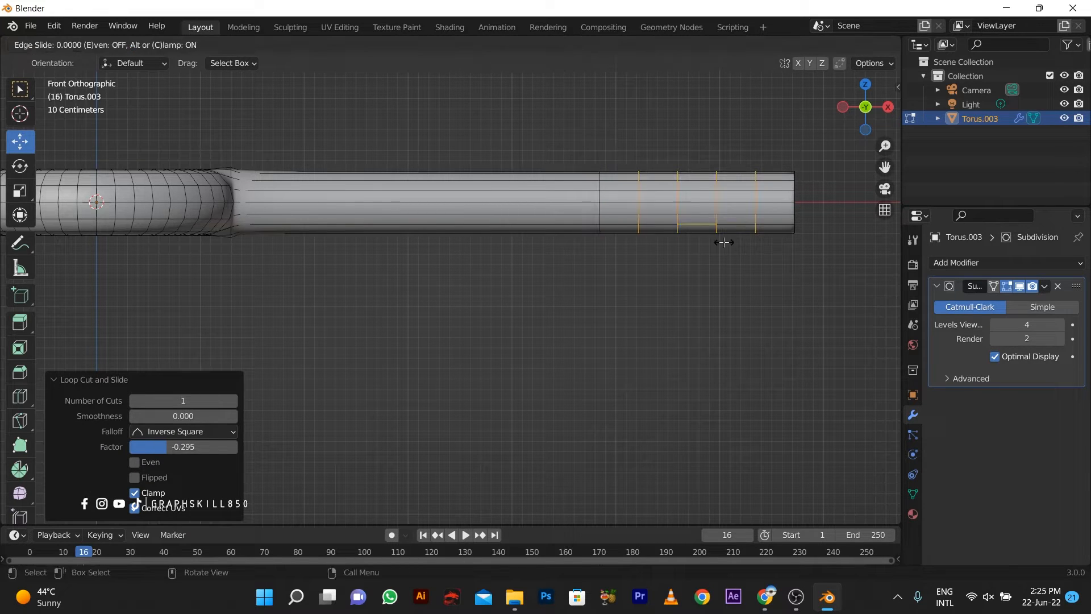
right_click(723, 241)
- Select the two middle rows of front faces along the handle's five end segments and extrude them outward about 0.983 m as a flat blade
left_click(147, 45)
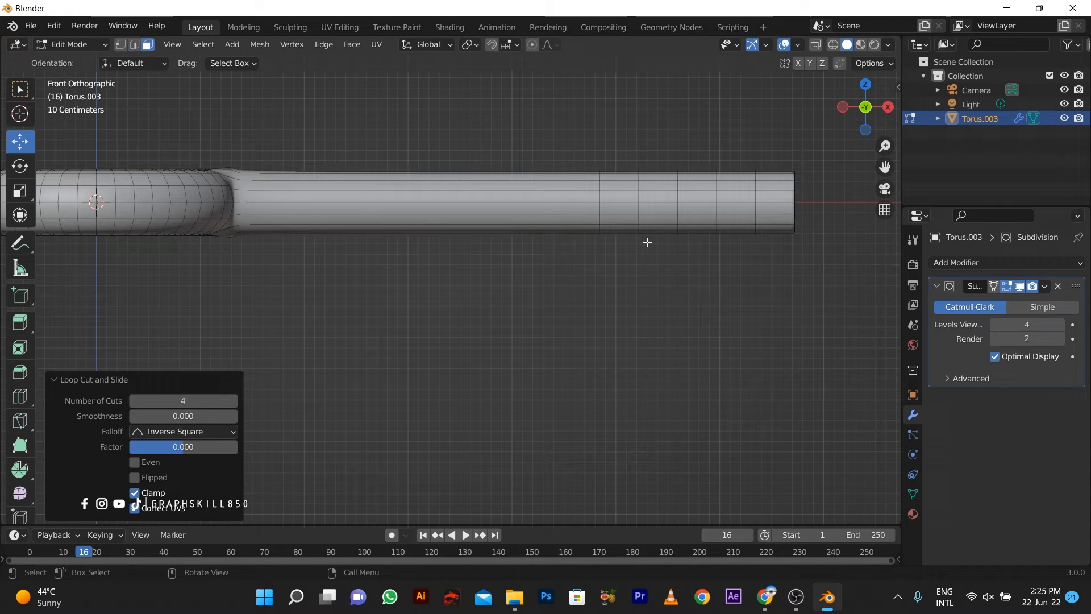
left_click(616, 202)
left_click(658, 205, "shift")
left_click(706, 214, "shift")
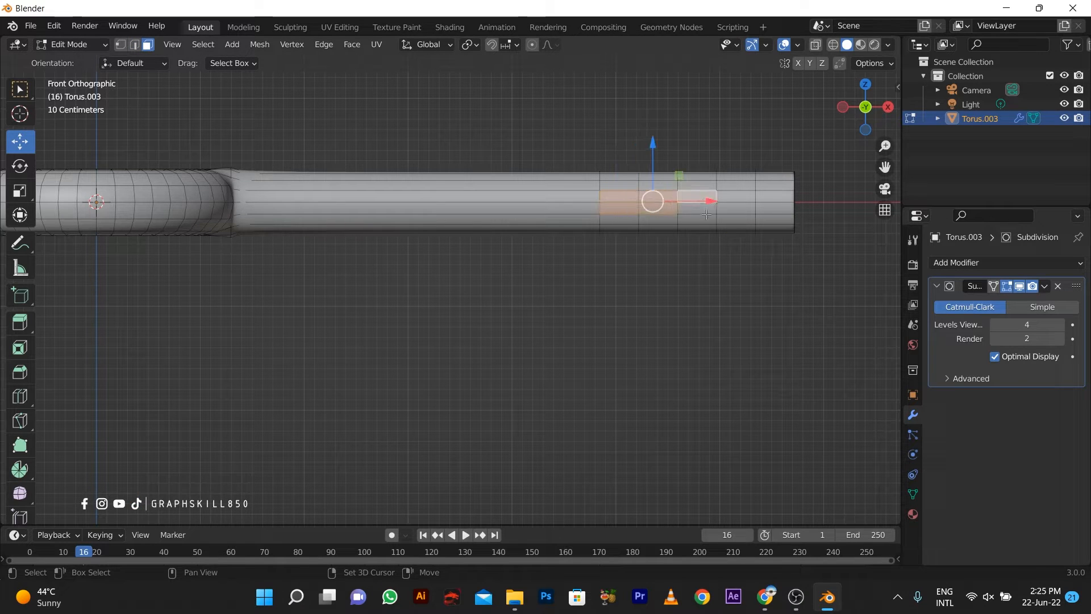
left_click(706, 216, "shift")
left_click(749, 197, "shift")
left_click(698, 219, "shift")
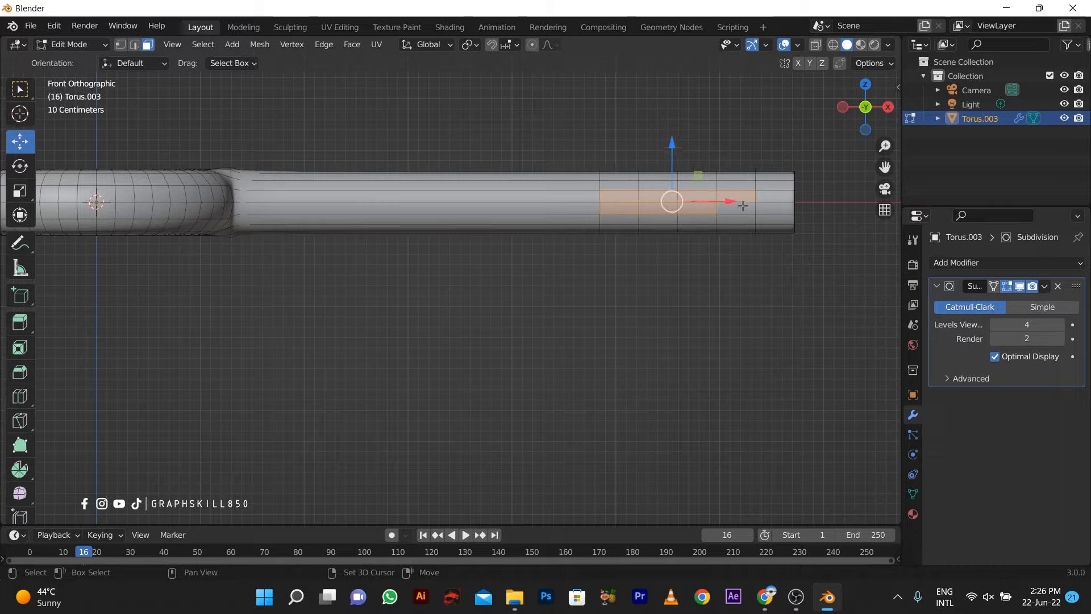
left_click(744, 207, "shift")
left_click(774, 197, "shift")
left_click(774, 208, "shift")
scroll(511, 293, "down", 4)
middle_click_drag(547, 302, 600, 369)
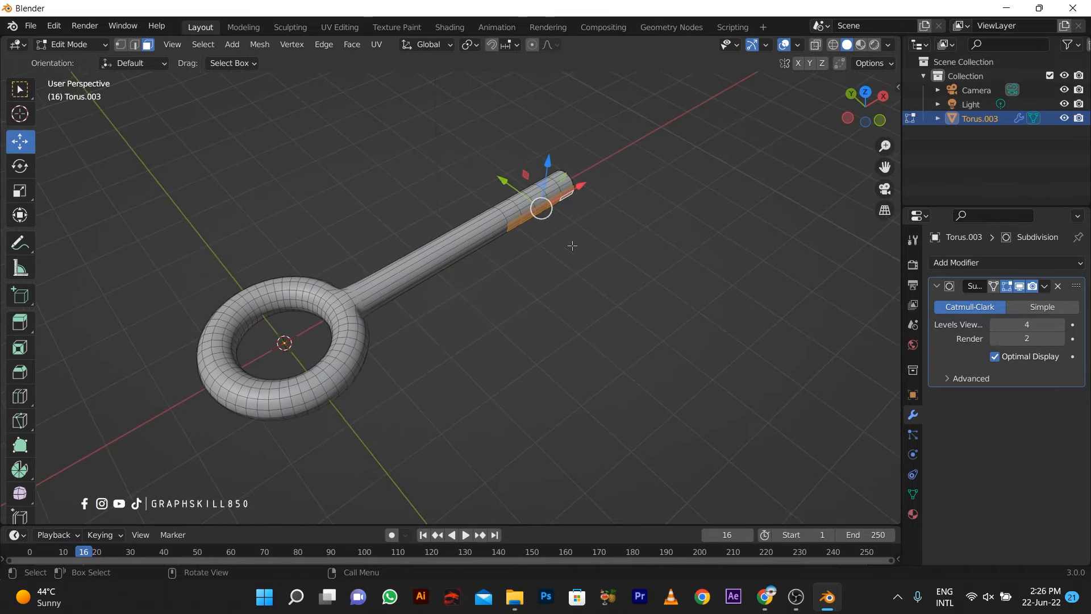
scroll(574, 241, "up", 1)
key("KP_7")
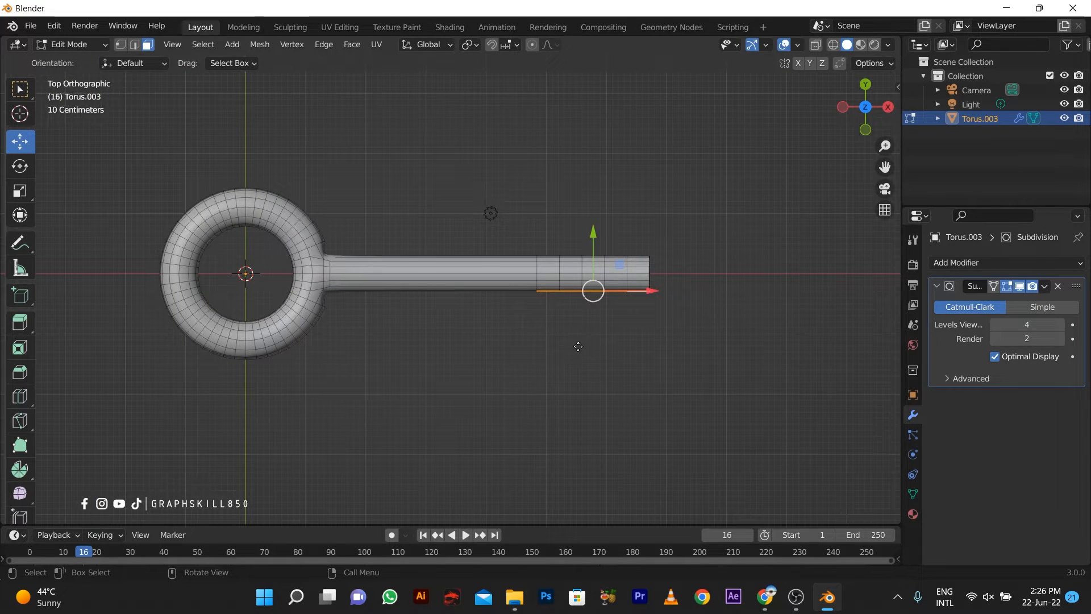
key("e")
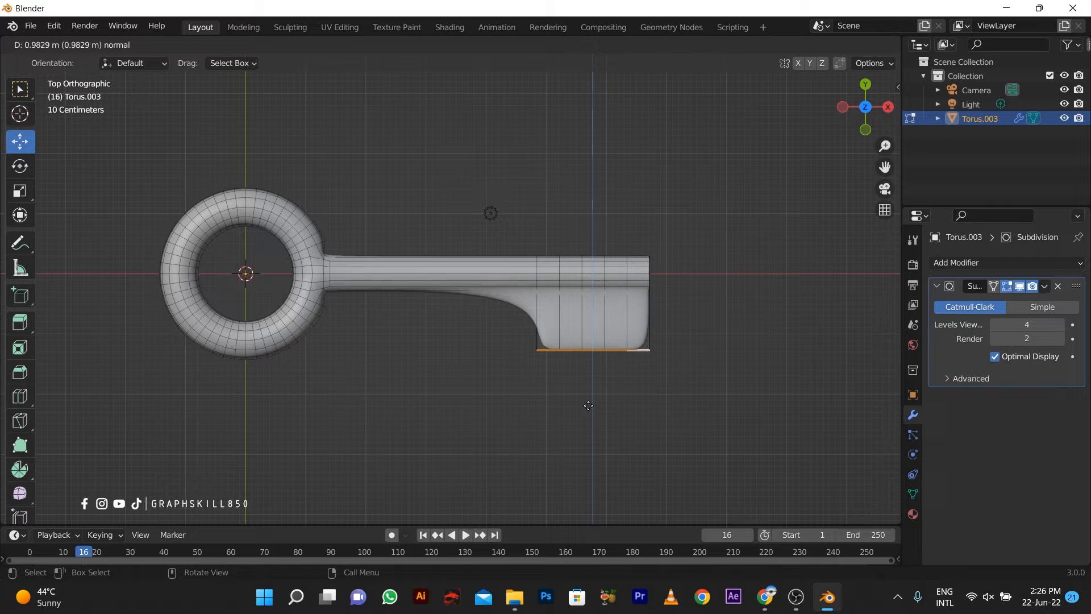
left_click(588, 405)
- Add two lengthwise loop cuts around the blade, sliding one to the handle at factor 1 and one to the outer edge at factor -1
middle_click_drag(588, 406, 549, 258)
scroll(549, 258, "up", 2)
key("ctrl+r")
left_click(579, 218)
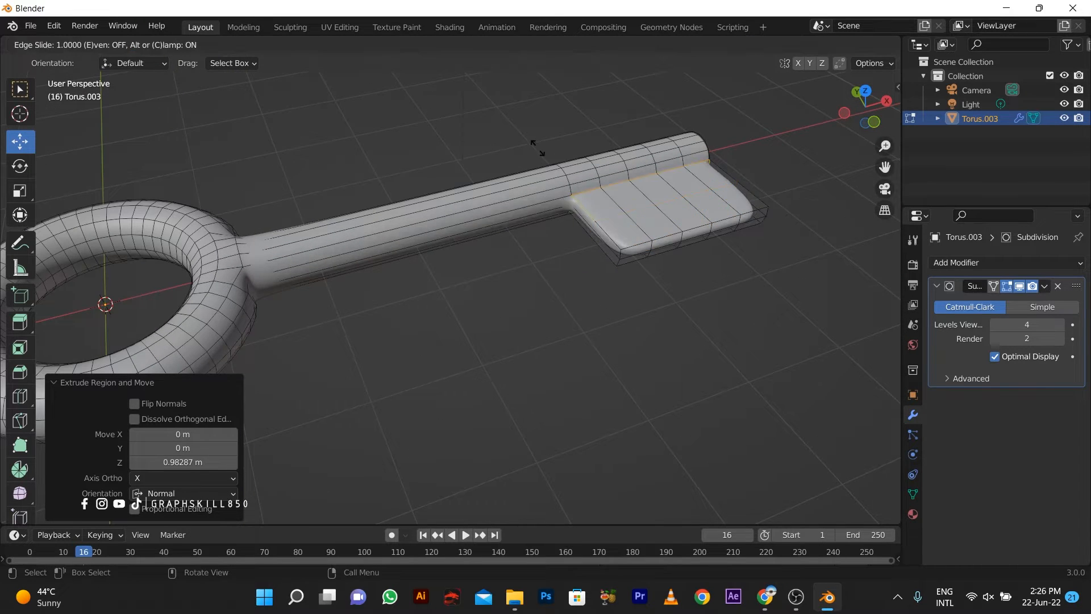
left_click(522, 126)
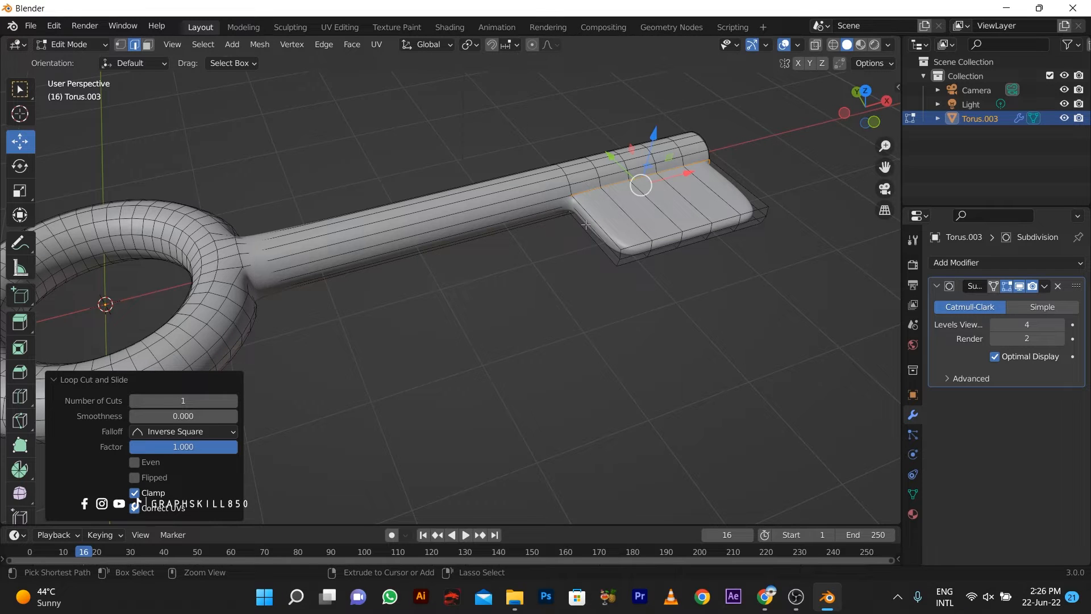
key("ctrl+r")
left_click(591, 225)
left_click(678, 361)
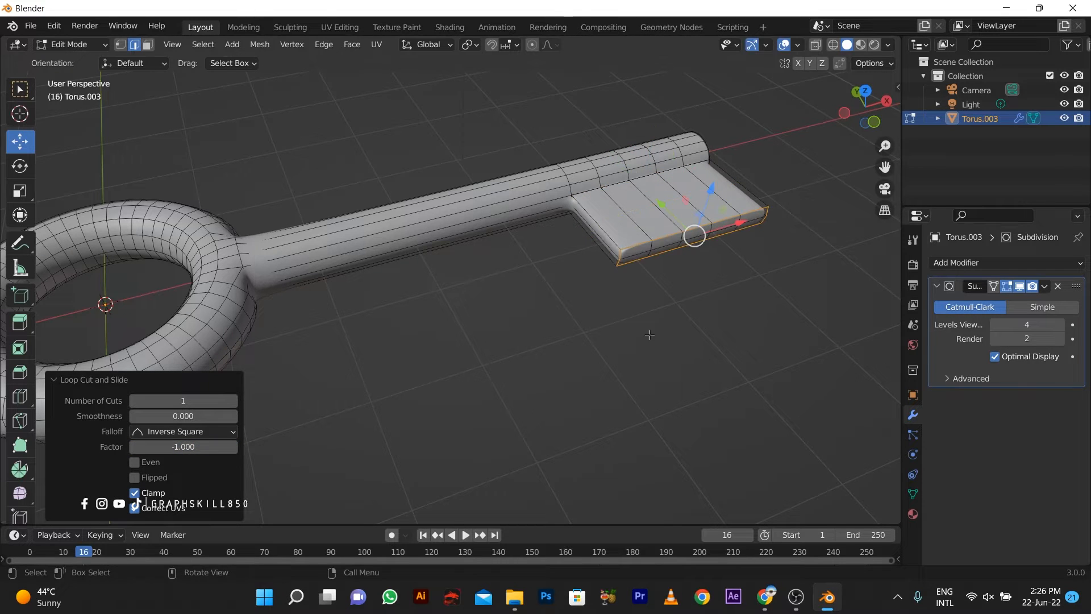
- Add two crosswise loop cuts through the blade, sliding one to its ring-side edge at factor 1 and one to the free end at factor -1
middle_click_drag(650, 335, 597, 249)
scroll(614, 253, "up", 1)
key("ctrl+r")
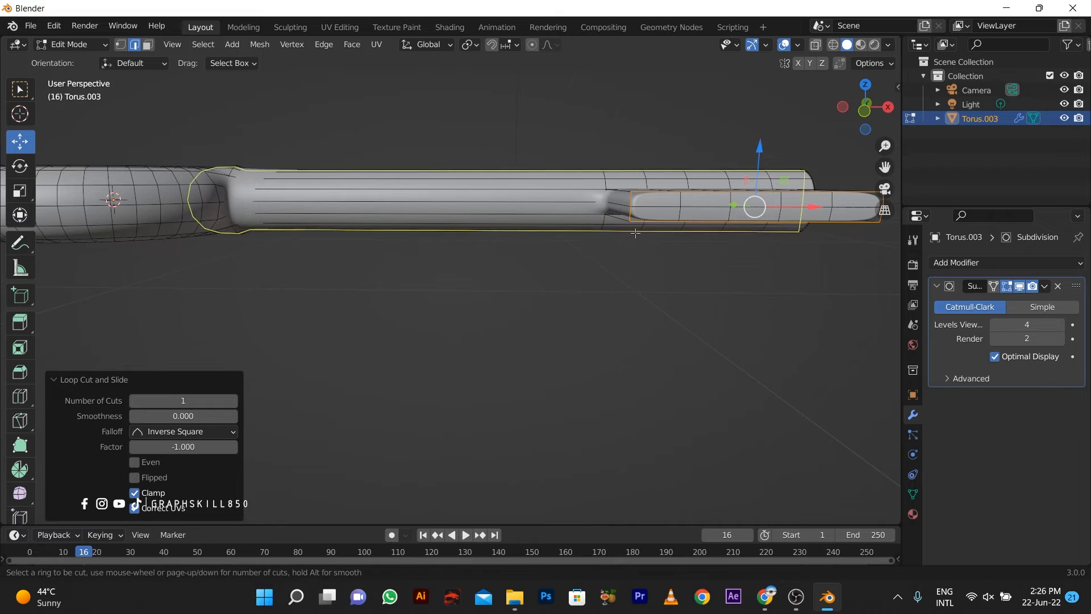
left_click(645, 220)
left_click(514, 242)
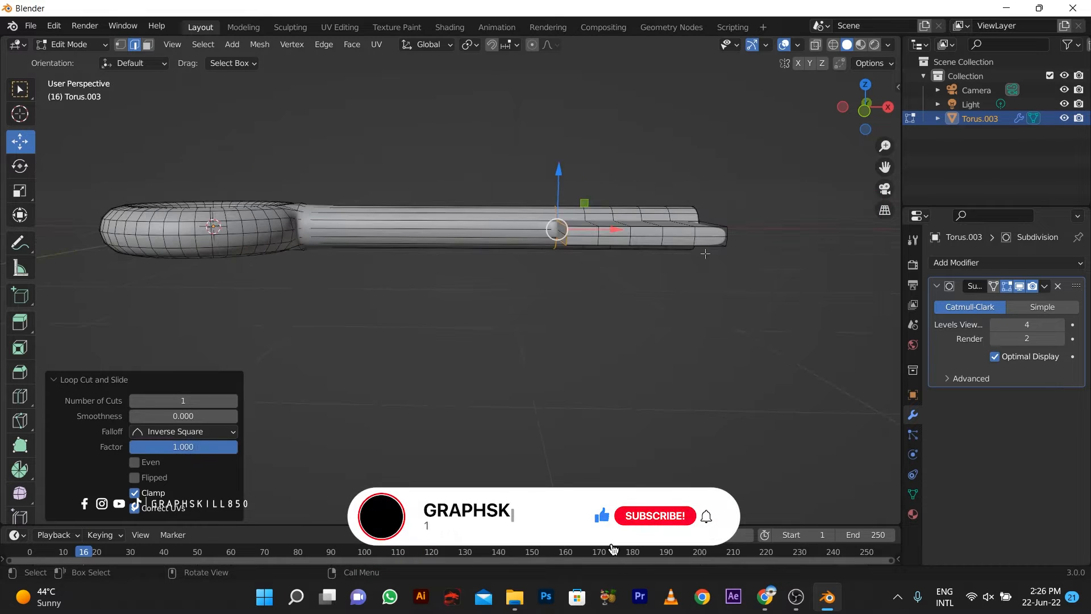
scroll(708, 261, "down", 2)
key("ctrl+r")
left_click(714, 251)
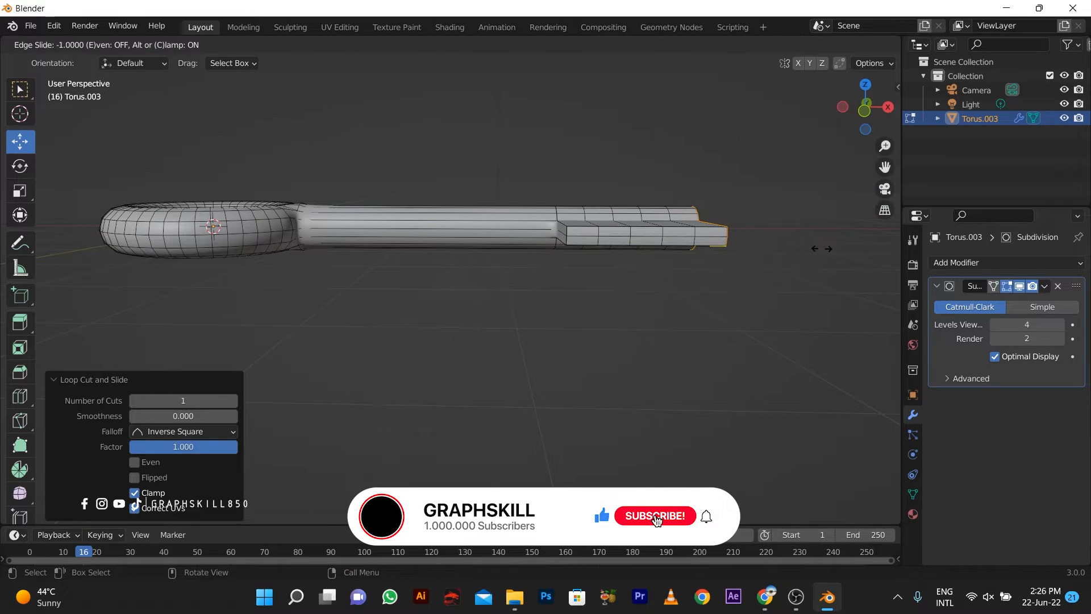
left_click(821, 248)
- Turn off the Subdivision modifier's viewport display and extrude the blade's outer-edge faces nearest the ring by about 0.565 m as a tooth
scroll(701, 252, "up", 2)
middle_click_drag(700, 252, 625, 164)
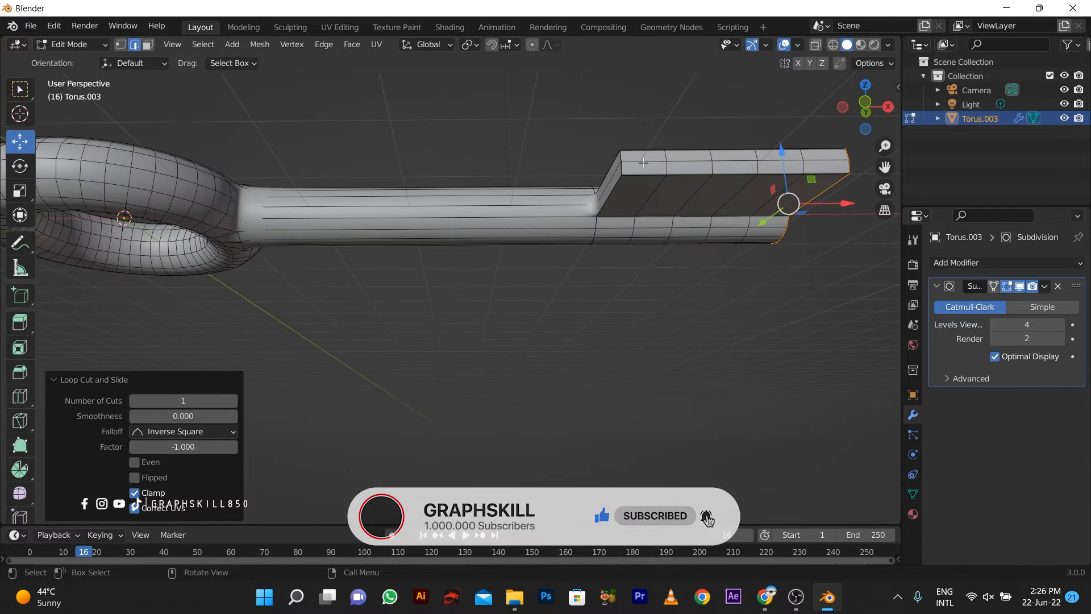
left_click(147, 44)
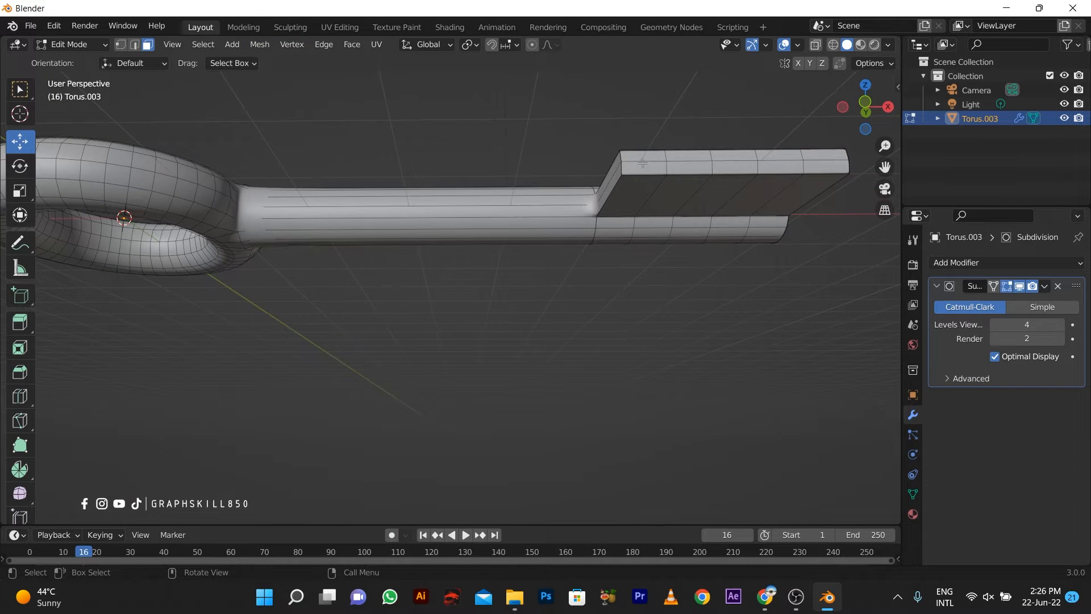
scroll(663, 273, "down", 3)
middle_click_drag(621, 294, 597, 274)
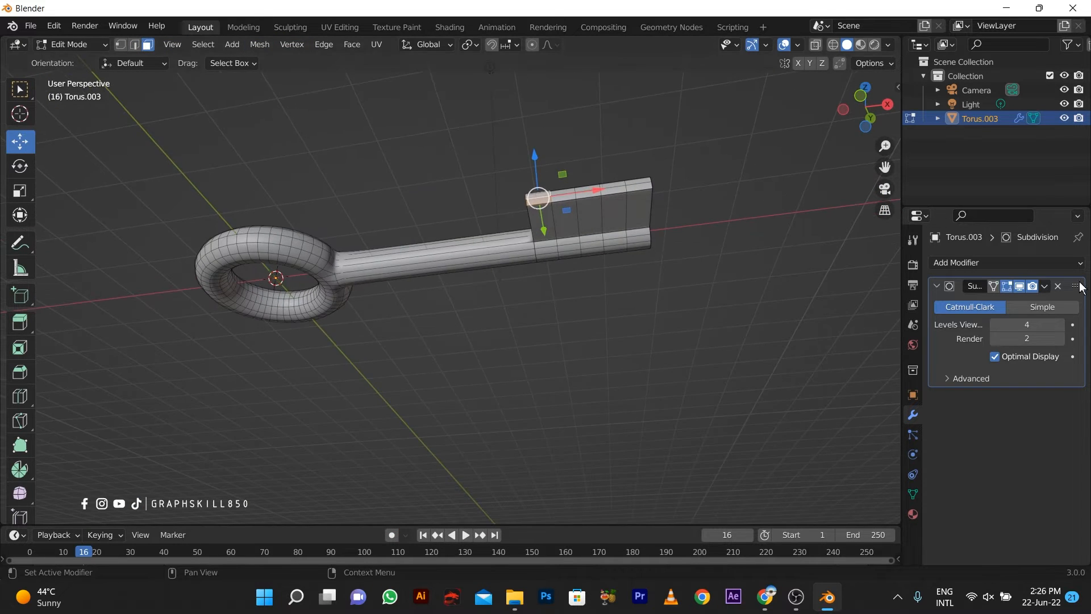
left_click(1021, 287)
scroll(621, 198, "up", 3)
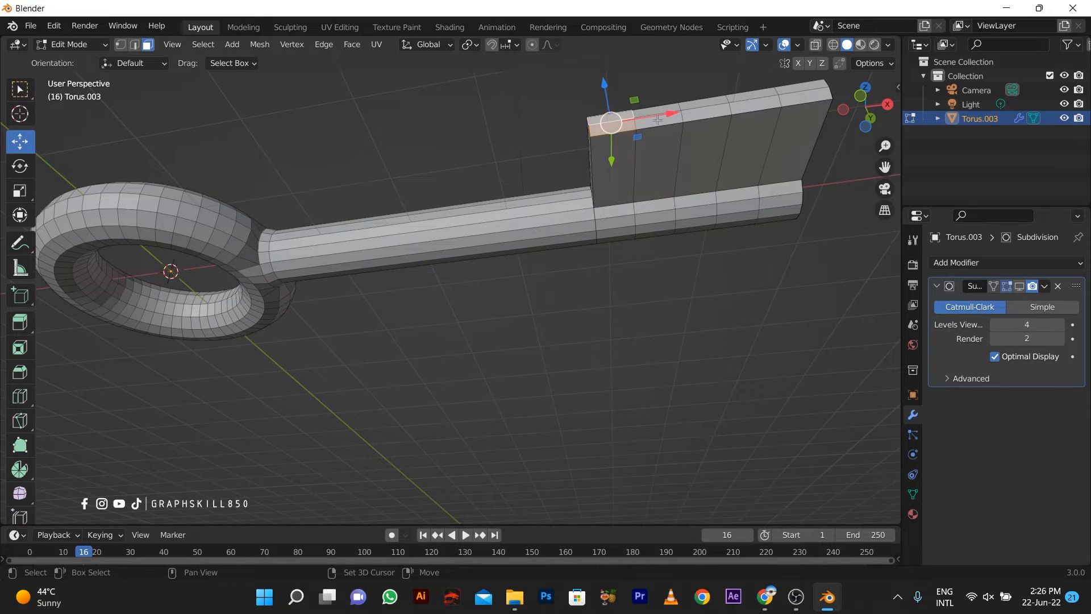
middle_click_drag(658, 119, 565, 224)
key("e")
left_click(559, 194)
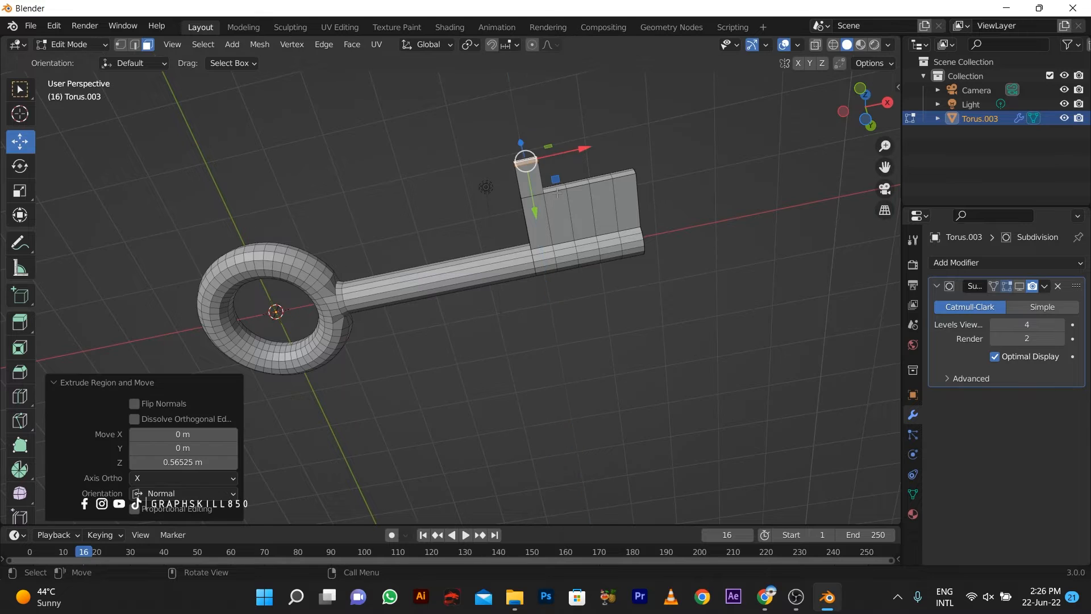
- Extrude the third outer-edge segment of the blade outward as a tooth shorter than the one nearest the ring
scroll(574, 180, "up", 2)
left_click(630, 136)
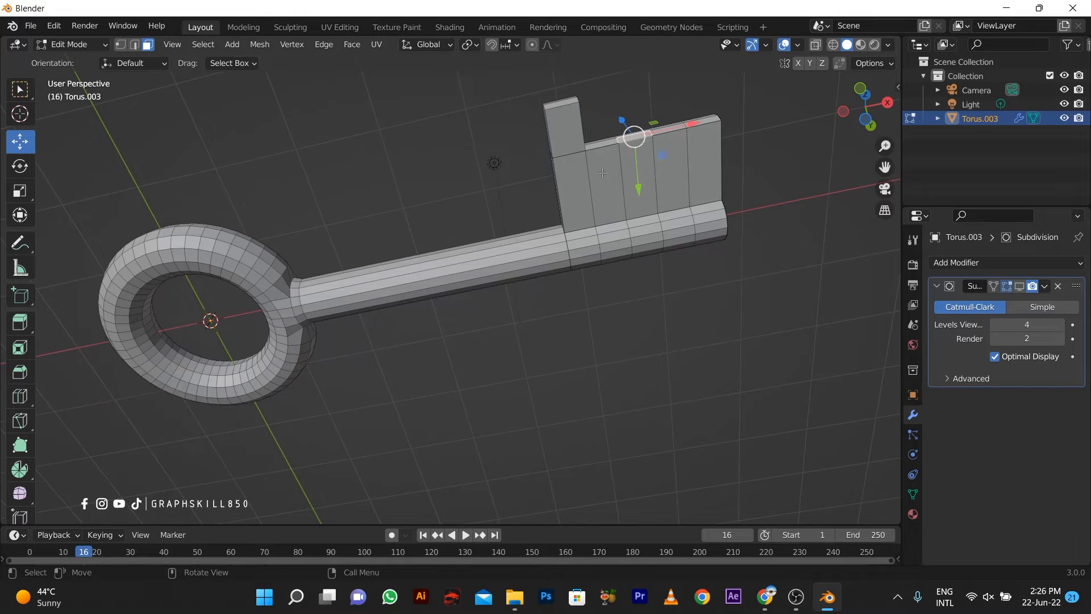
middle_click_drag(626, 148, 612, 167)
middle_click_drag(633, 126, 535, 194)
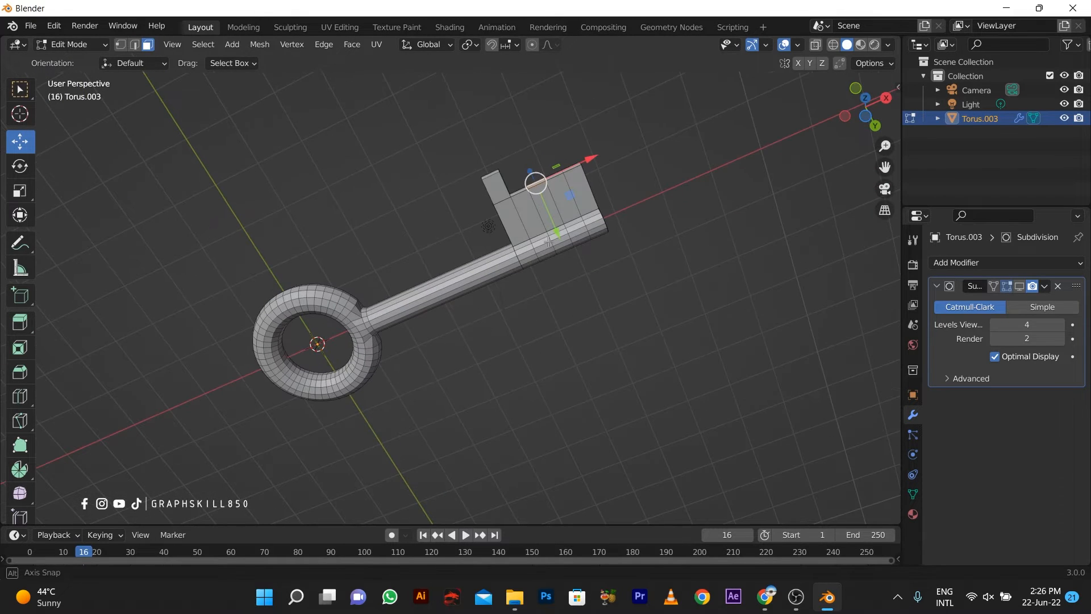
key("e")
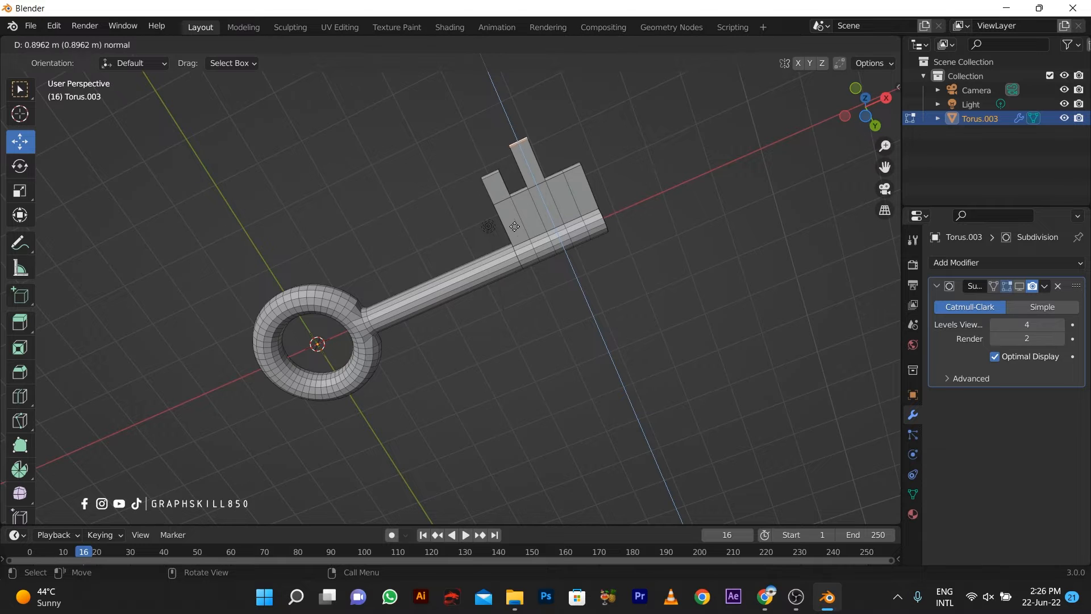
left_click(520, 240)
- Extrude both faces of the fourth outer-edge segment outward as a very short stub tooth
middle_click_drag(520, 239, 607, 229)
left_click(759, 189)
left_click(714, 192)
left_click(714, 180, "shift")
key("e")
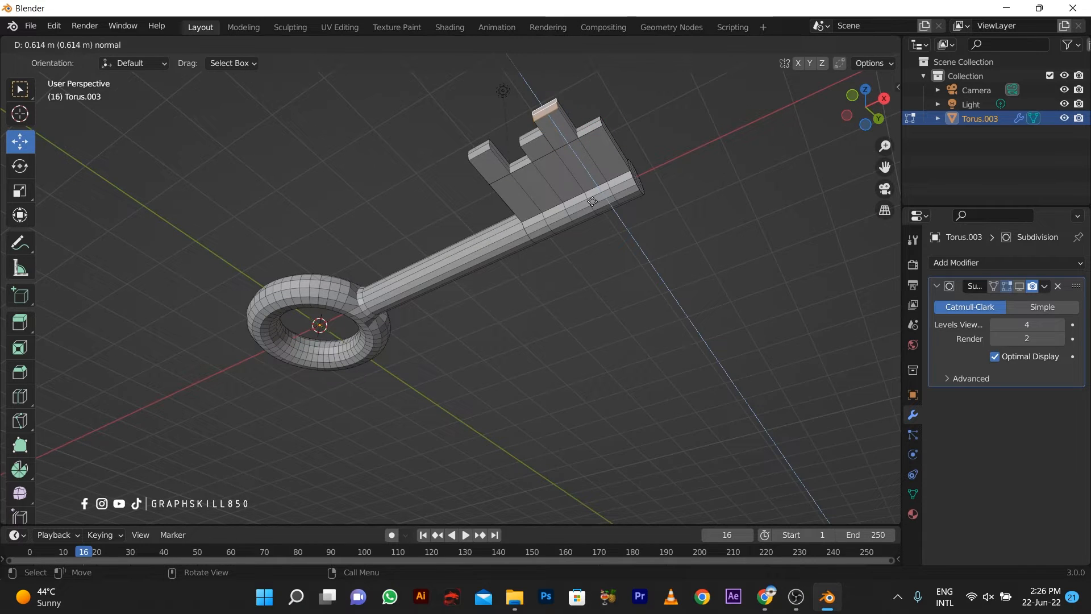
left_click(605, 227)
- Extrude the outer-edge faces at the blade's free end by about 1.064 m as the longest tooth
left_click(589, 125)
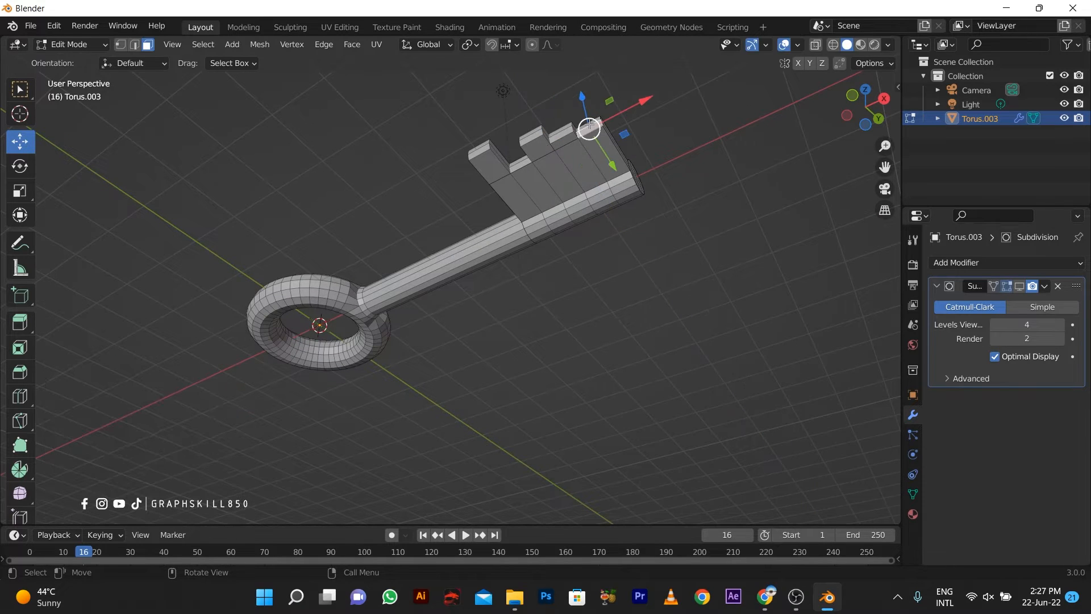
key("e")
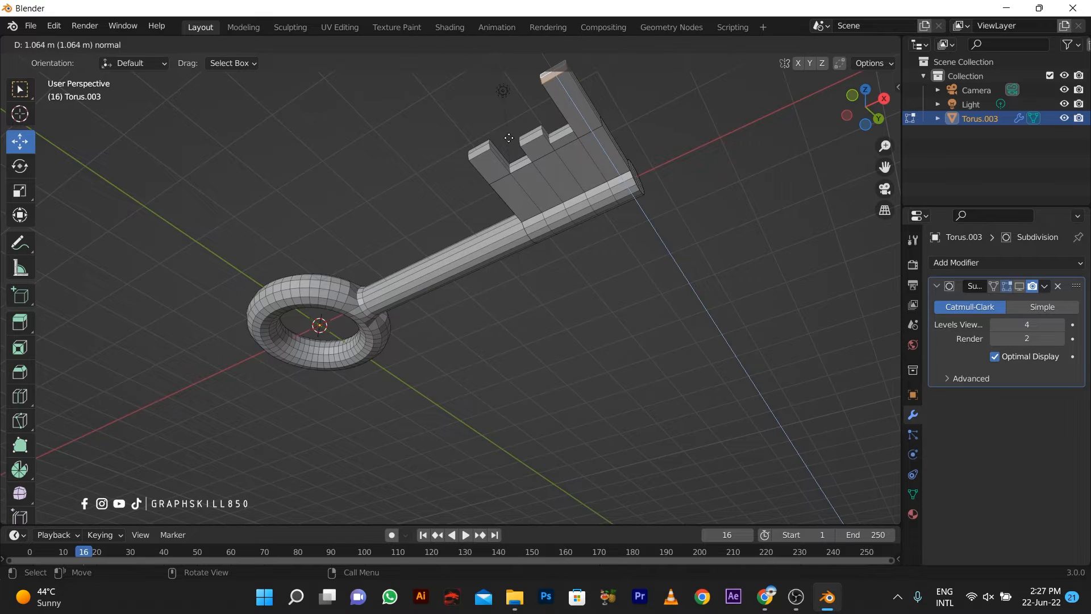
left_click(549, 176)
middle_click_drag(549, 176, 692, 460)
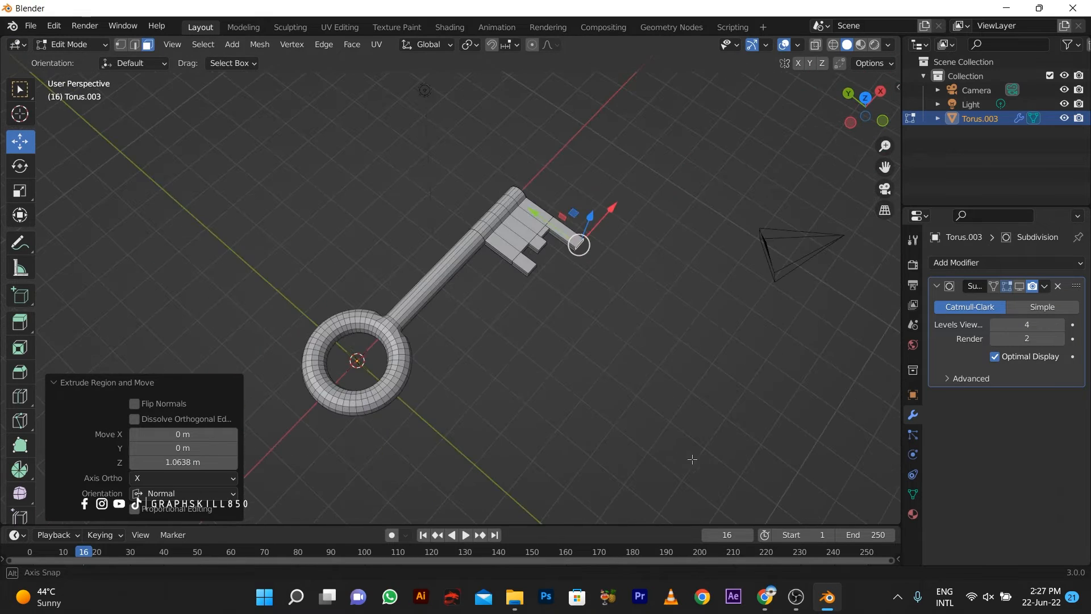
- Turn the Subdivision modifier's viewport display back on and add a loop cut at the longest tooth's tip, slid to factor -1
scroll(538, 296, "up", 2)
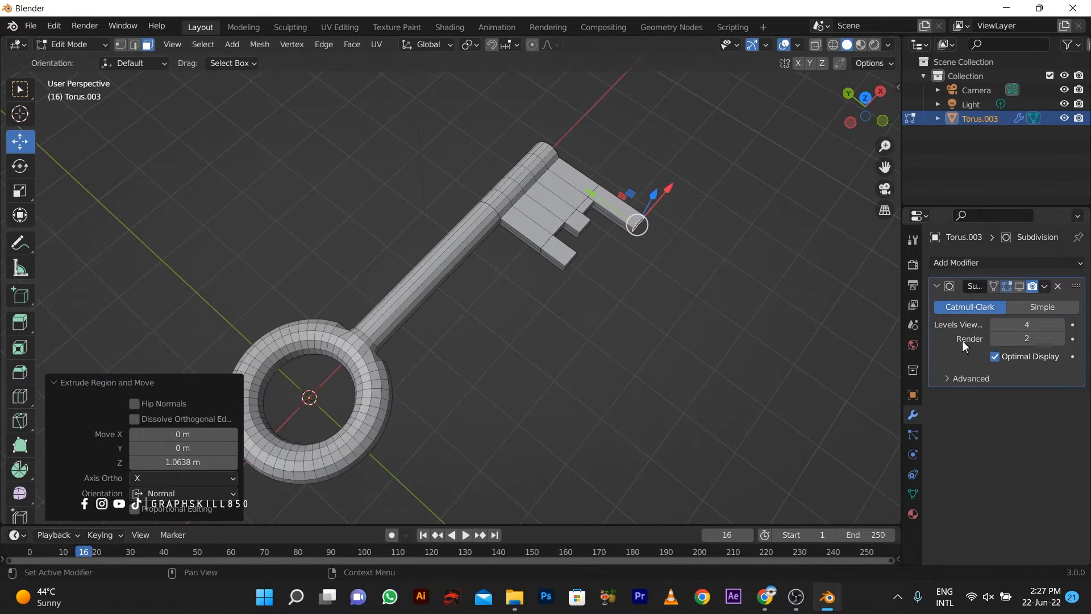
left_click(1020, 287)
scroll(721, 191, "up", 3)
key("ctrl+r")
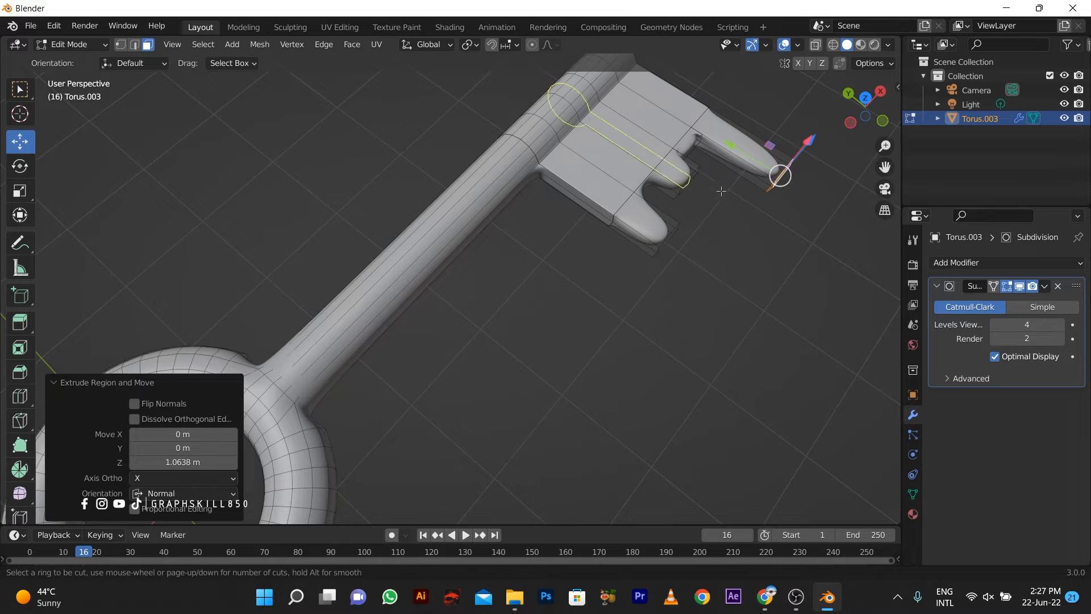
left_click(738, 149)
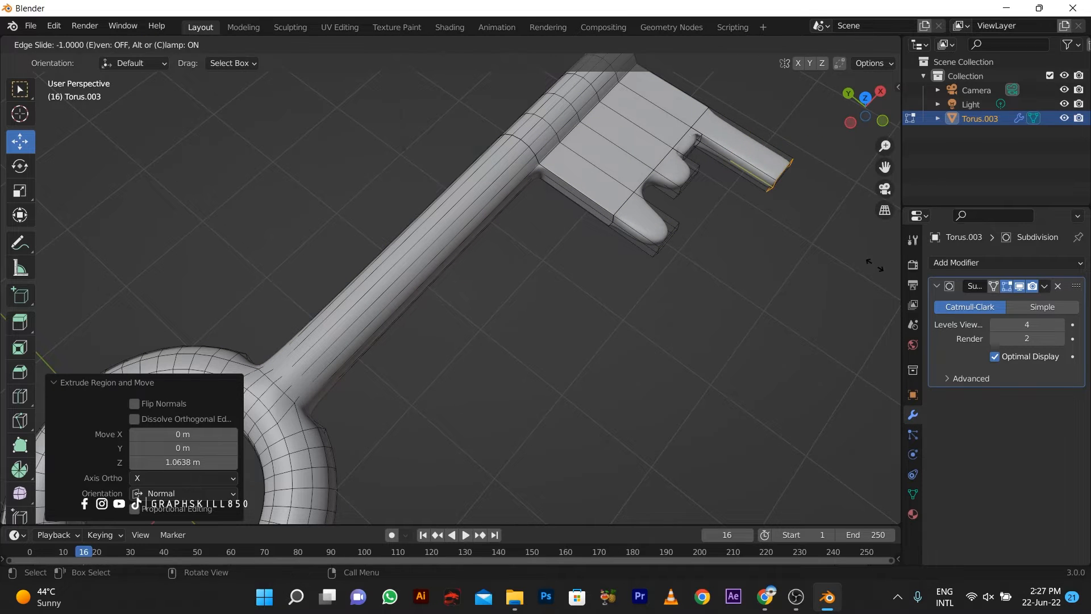
key("ctrl+r")
left_click(686, 151)
right_click(686, 151)
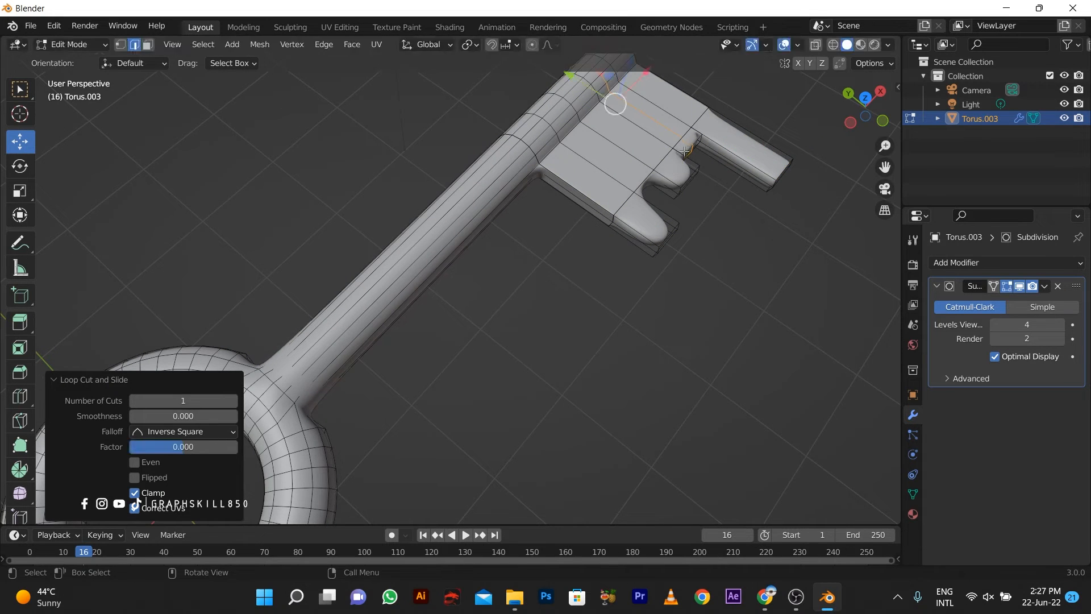
scroll(654, 208, "up", 1)
key("KP_7")
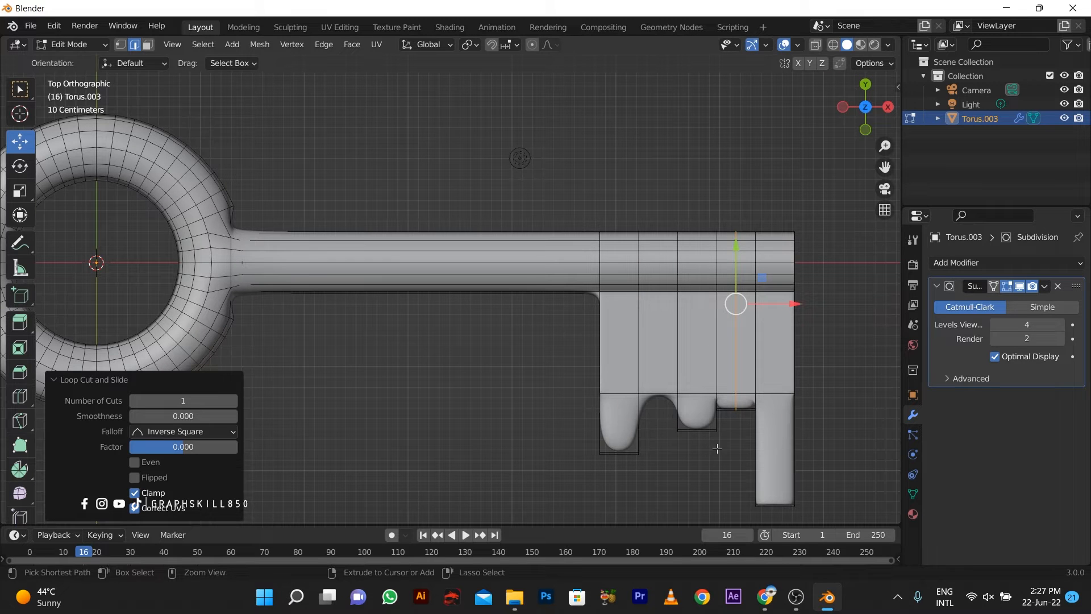
key("ctrl+z")
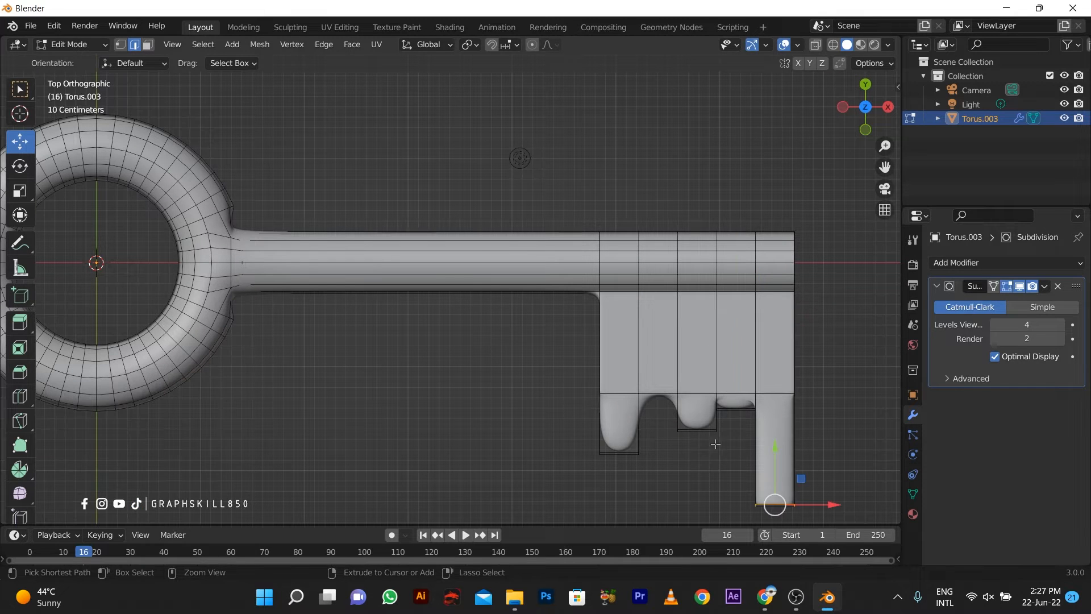
- Add a loop cut at the stub tooth's tip at factor -1 and one around the whole key outline at factor 0
key("ctrl+r")
left_click(721, 402)
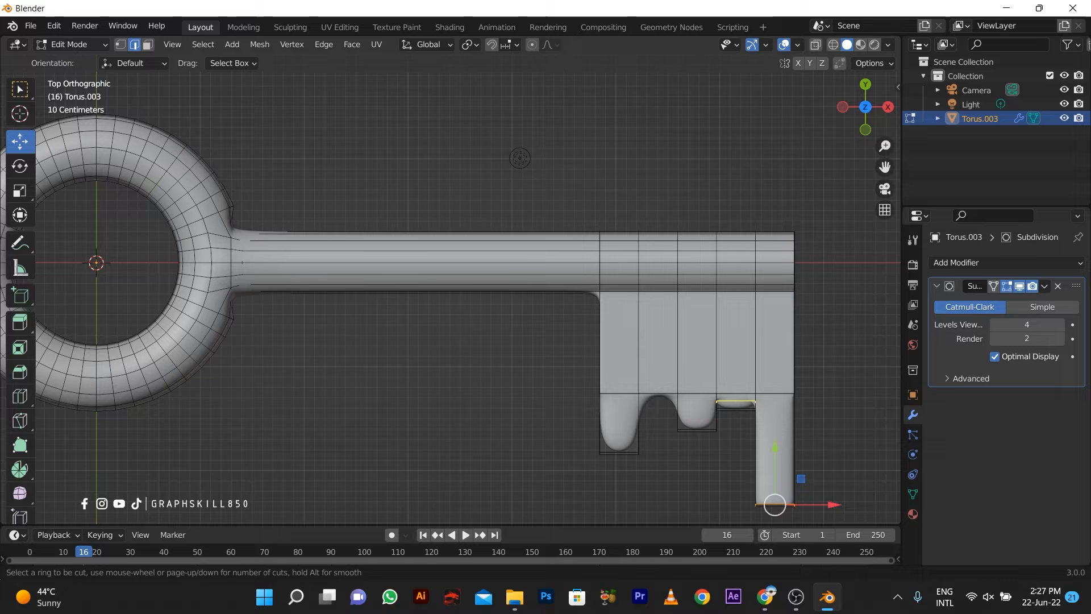
left_click(709, 480)
key("ctrl+r")
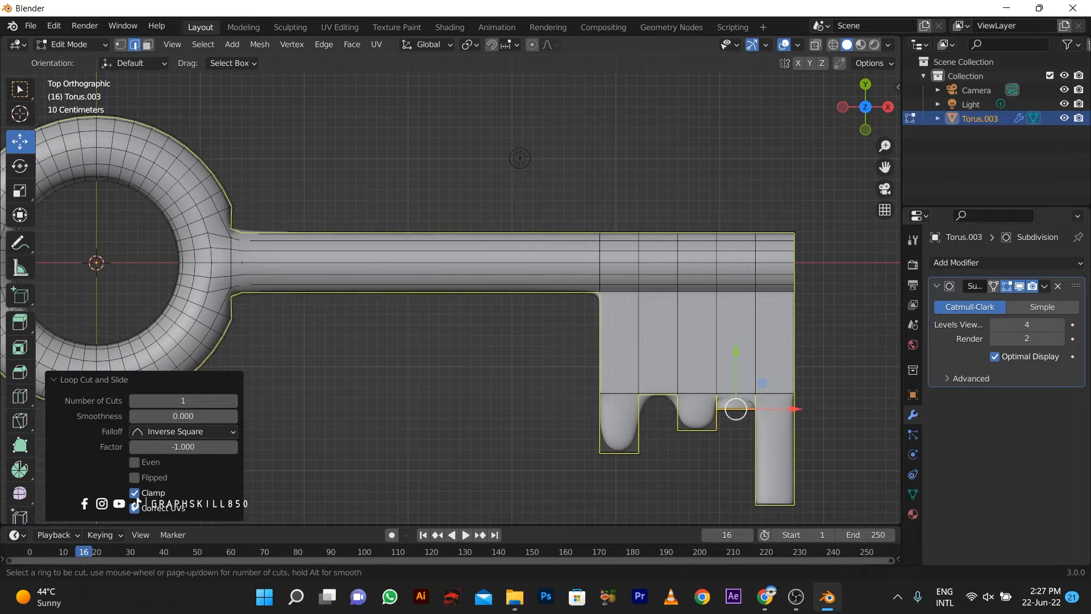
left_click(678, 423)
left_click(635, 436)
- Add a loop cut at the tip of the third-segment tooth and of the tooth nearest the ring, both at factor -1
key("ctrl+r")
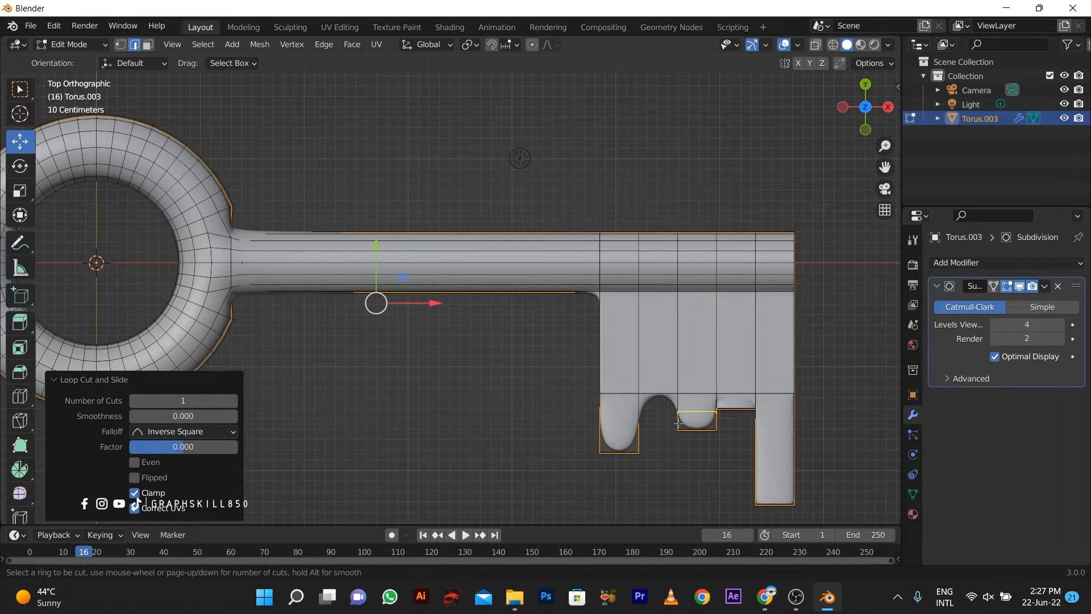
left_click(697, 420)
left_click(697, 432)
key("ctrl+r")
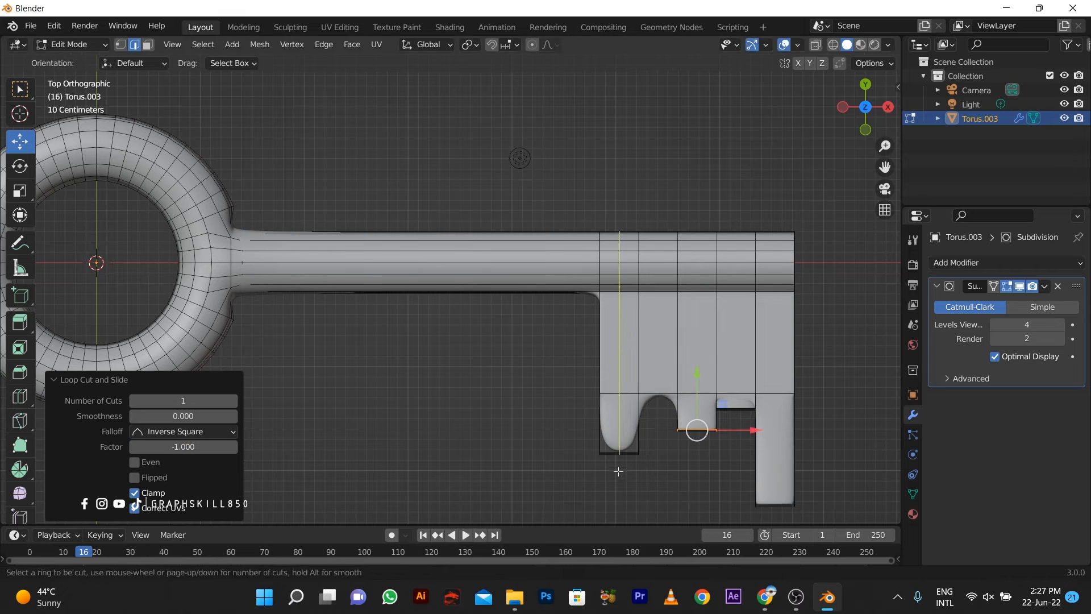
left_click(588, 438)
left_click(591, 446)
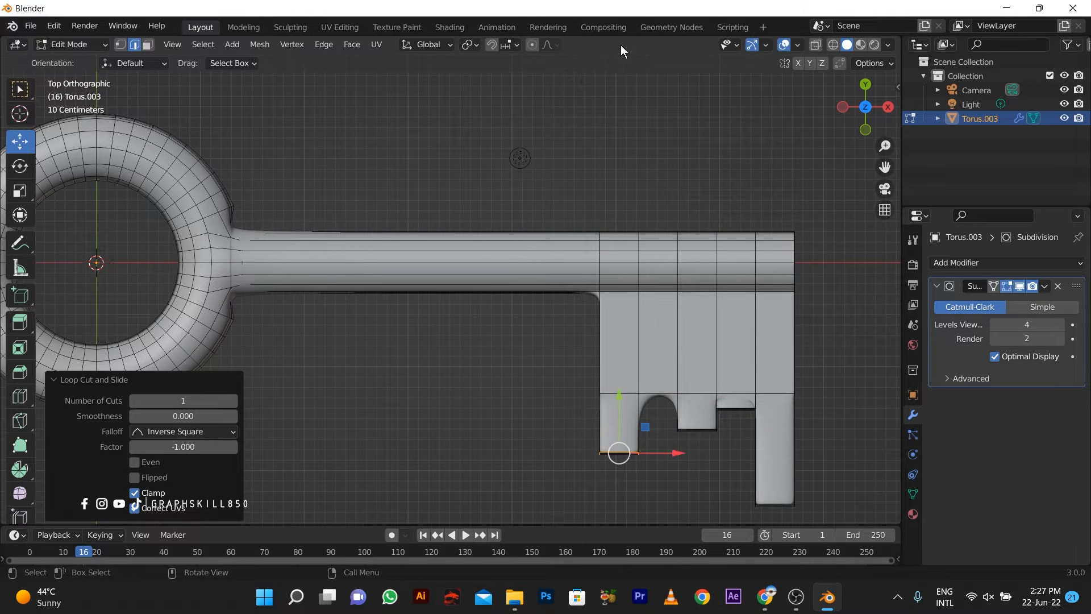
scroll(617, 325, "down", 3)
middle_click_drag(617, 325, 568, 301)
key("Tab")
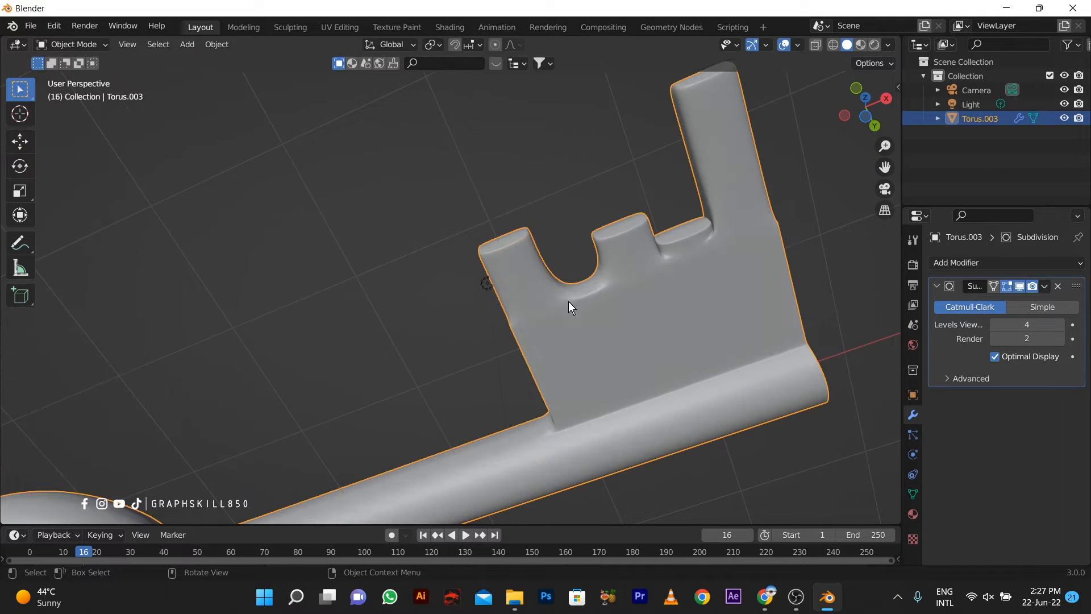
key("Tab")
key("ctrl+r")
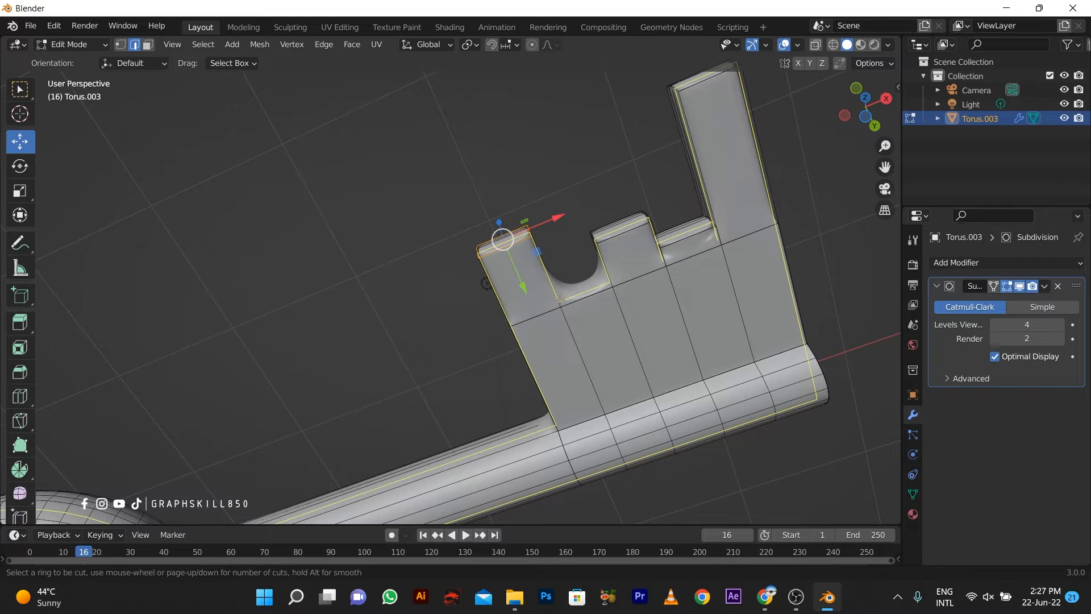
left_click(560, 299)
left_click(558, 349)
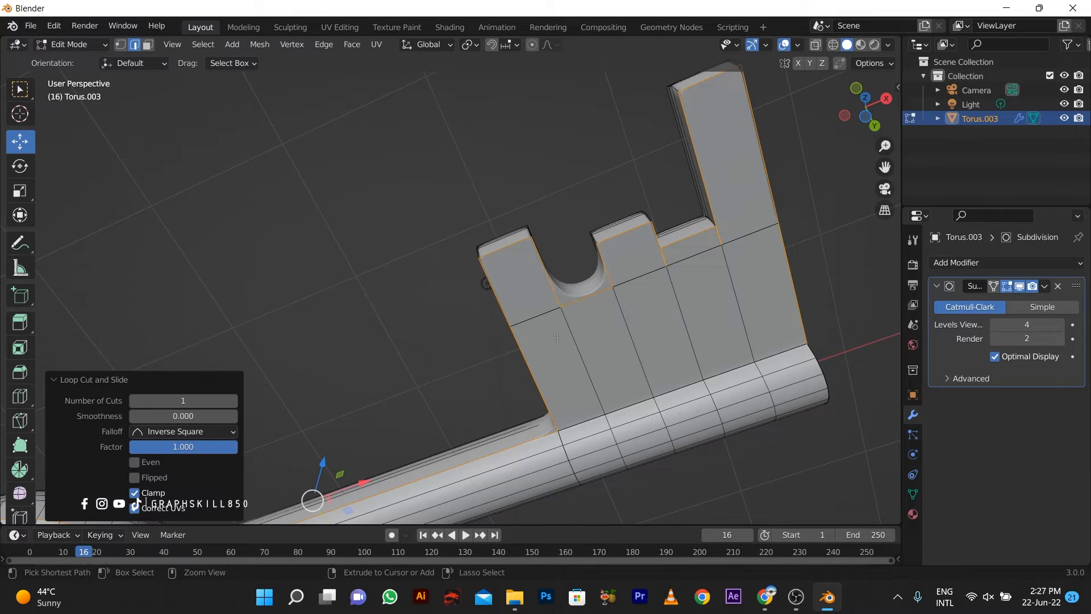
key("ctrl+z")
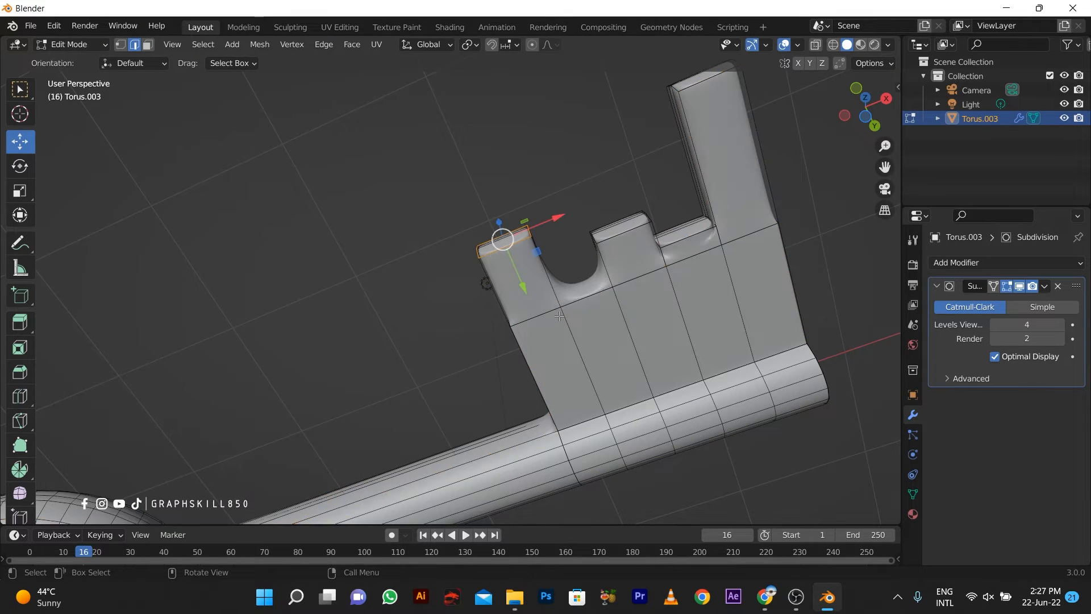
- Add a loop cut across the tooth nearest the ring and slide it to the tooth's base at factor 1
scroll(565, 295, "up", 3)
key("KP_3")
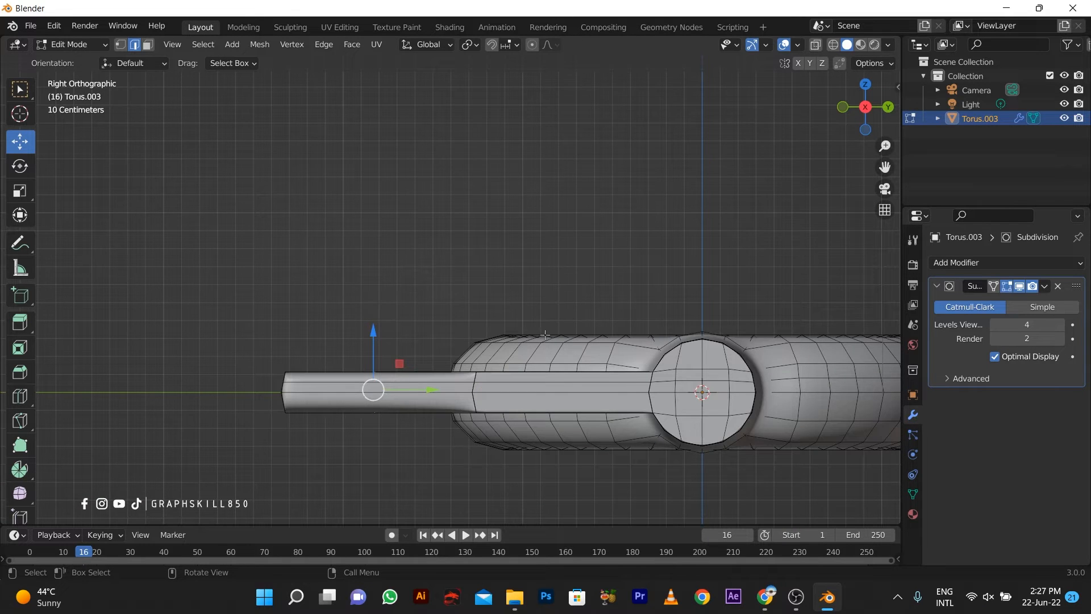
key("KP_7")
key("ctrl+r")
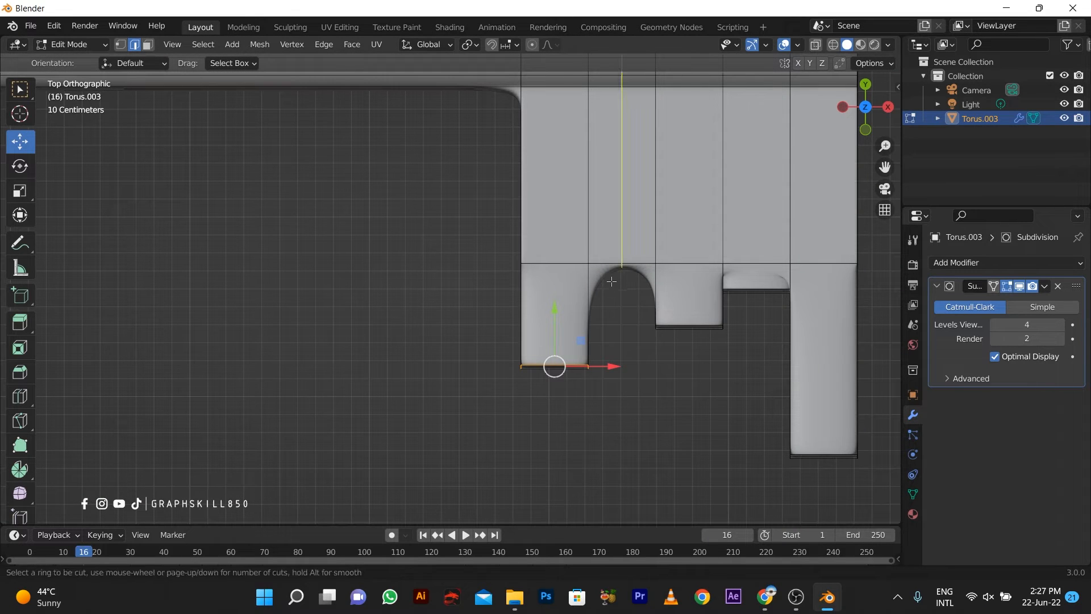
left_click(555, 316)
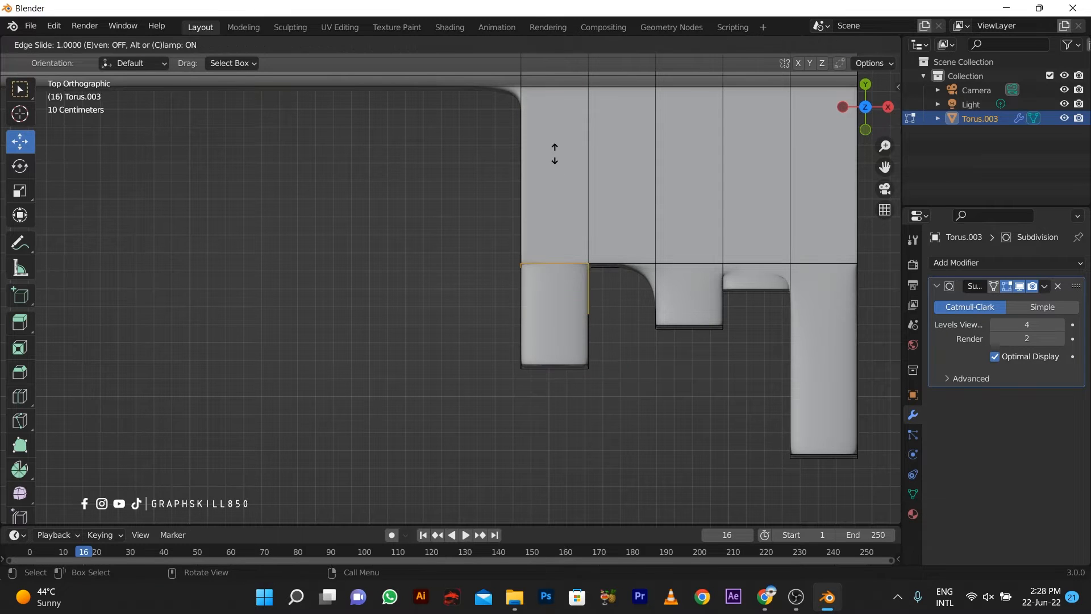
left_click(554, 153)
- Add a loop cut across the third-segment tooth and the longest tooth, sliding each to its tooth's base at factor 1
key("ctrl+r")
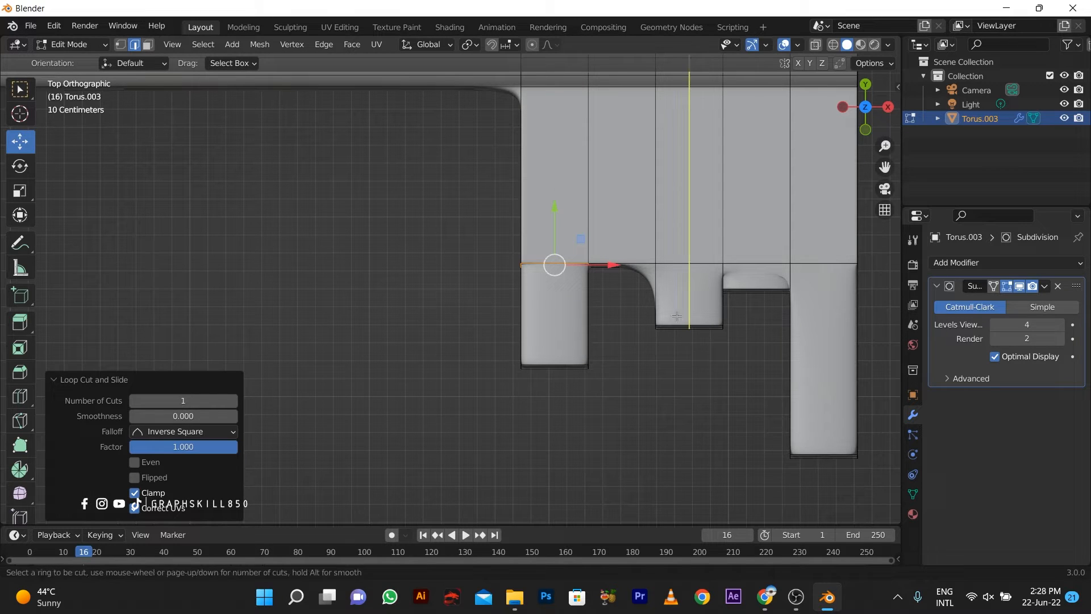
left_click(650, 310)
left_click(642, 210)
key("ctrl+r")
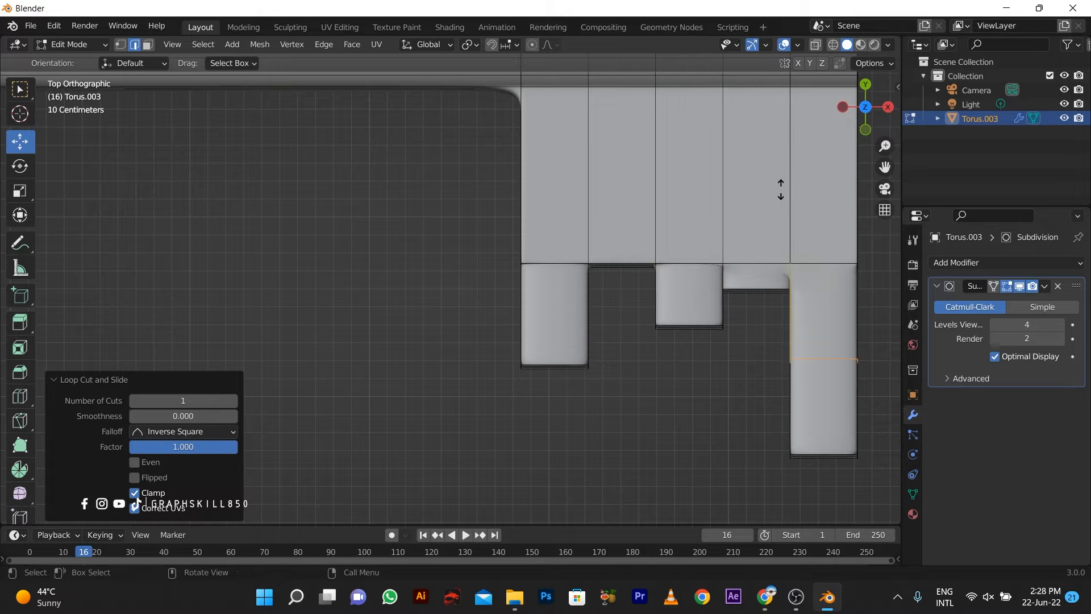
left_click(783, 165)
left_click(824, 263)
- Add two loop cuts along the tooth nearest the ring, one on its ring side at factor 1 and one opposite at factor -1
scroll(686, 357, "down", 4)
middle_click_drag(686, 357, 553, 279)
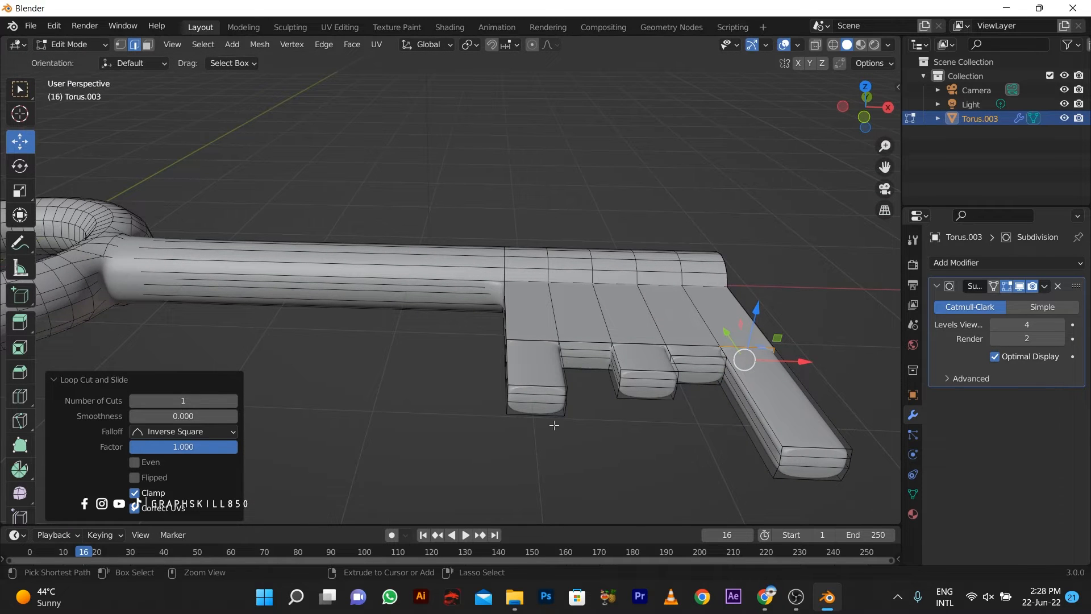
key("ctrl+r")
left_click(542, 429)
left_click(490, 428)
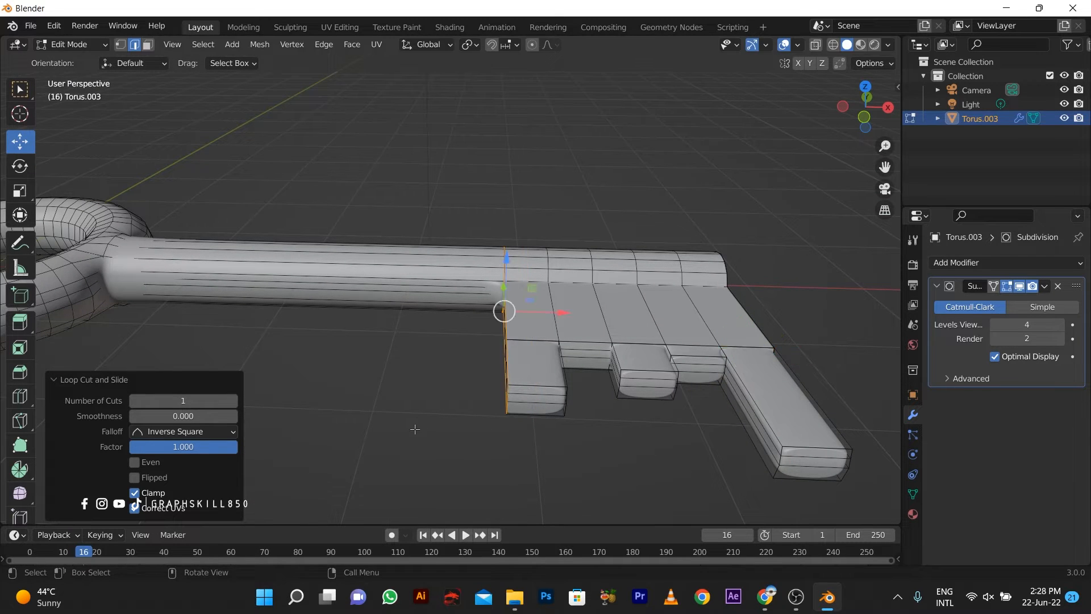
key("ctrl+r")
left_click(523, 429)
left_click(559, 423)
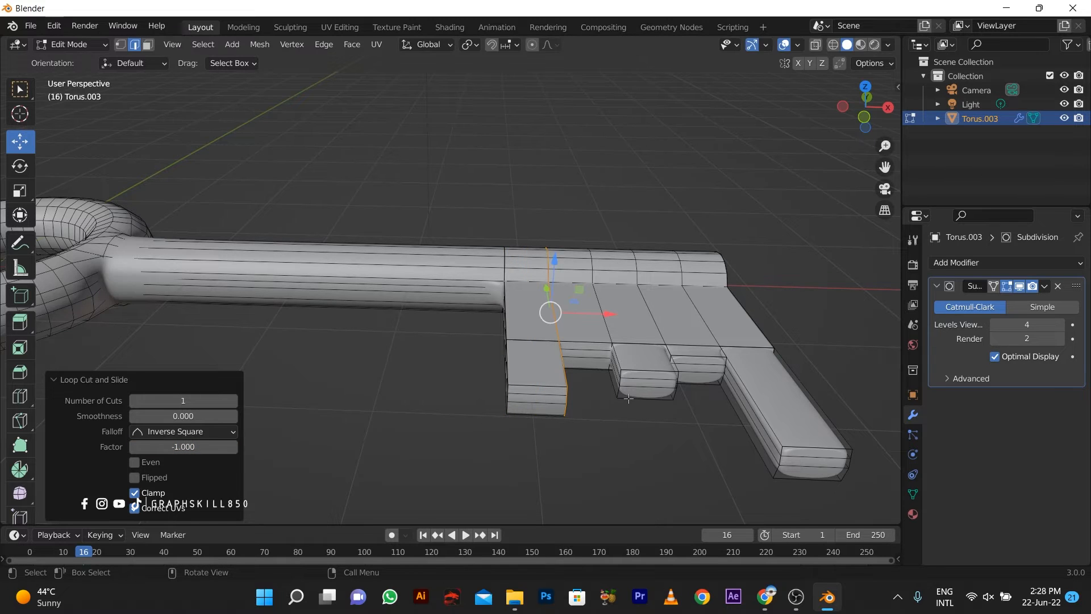
- Add two loop cuts along the third-segment tooth, one on its ring side at factor 1 and one opposite at factor -1
key("ctrl+r")
left_click(636, 406)
left_click(585, 406)
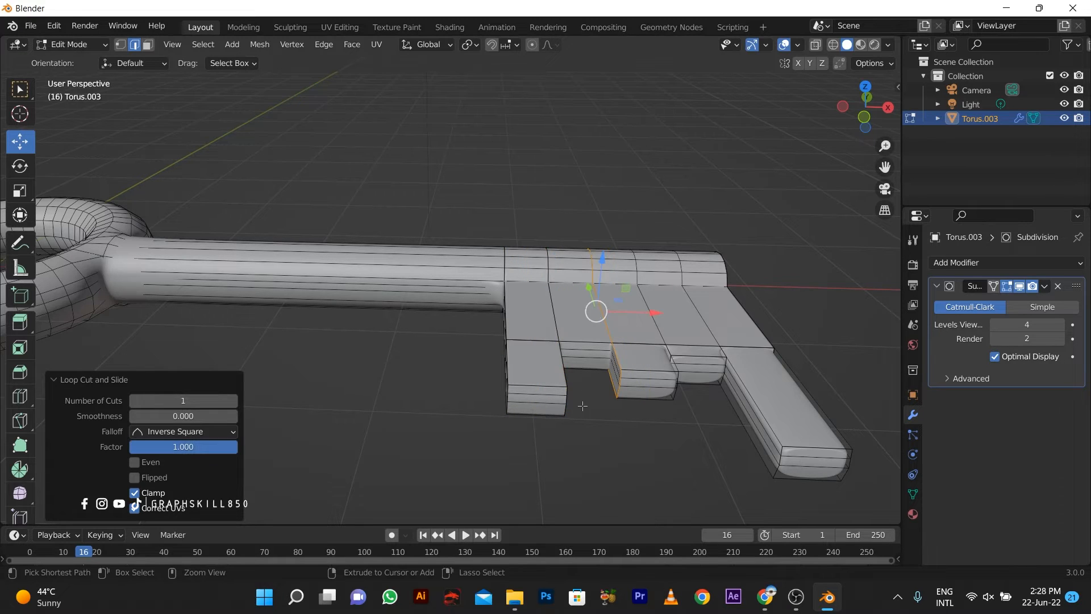
key("ctrl+r")
left_click(641, 405)
left_click(779, 404)
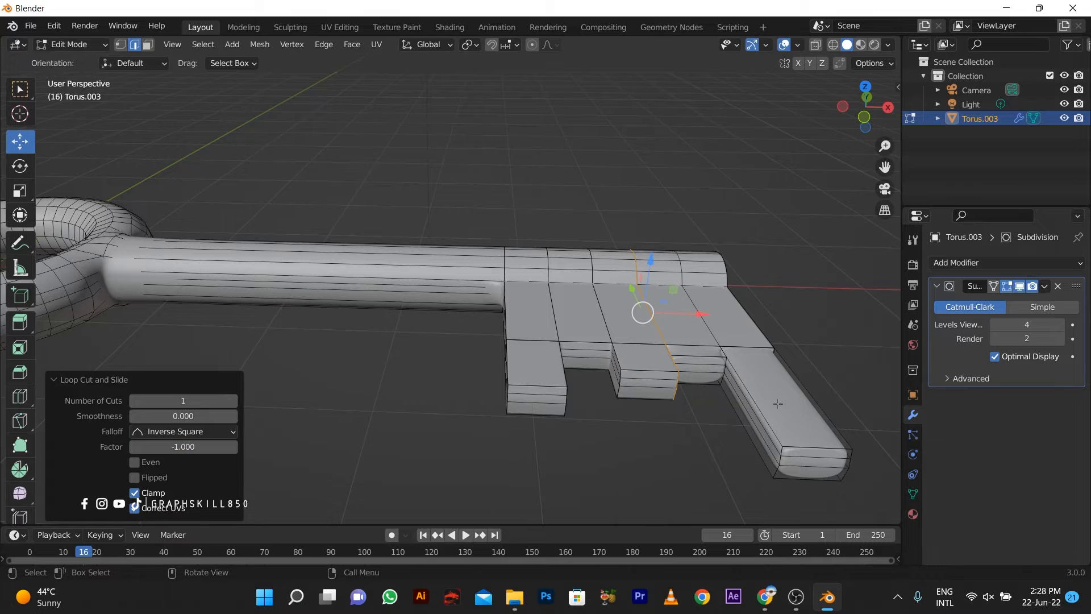
- Add two loop cuts along the short fourth-segment tooth, one beside the longest tooth at factor -1 and one on its ring side at factor 1
key("ctrl+r")
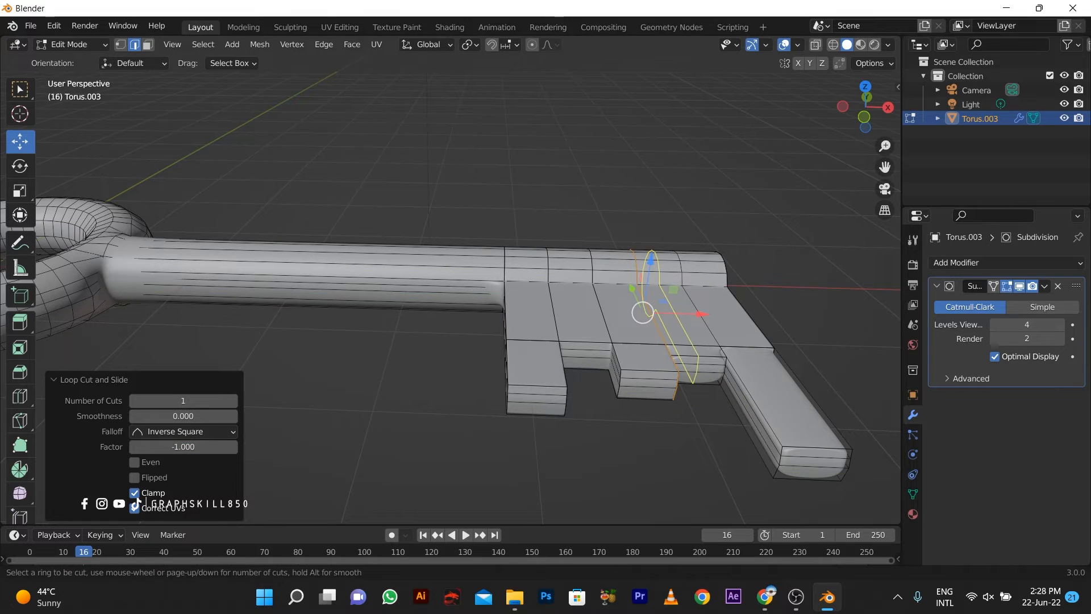
left_click(682, 375)
left_click(796, 365)
key("ctrl+r")
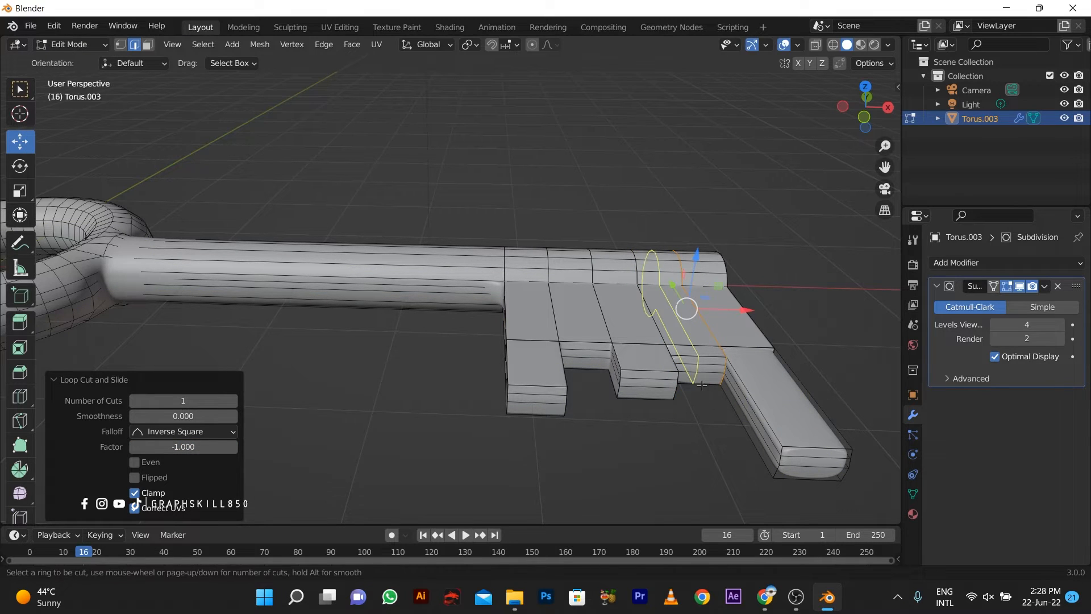
left_click(639, 383)
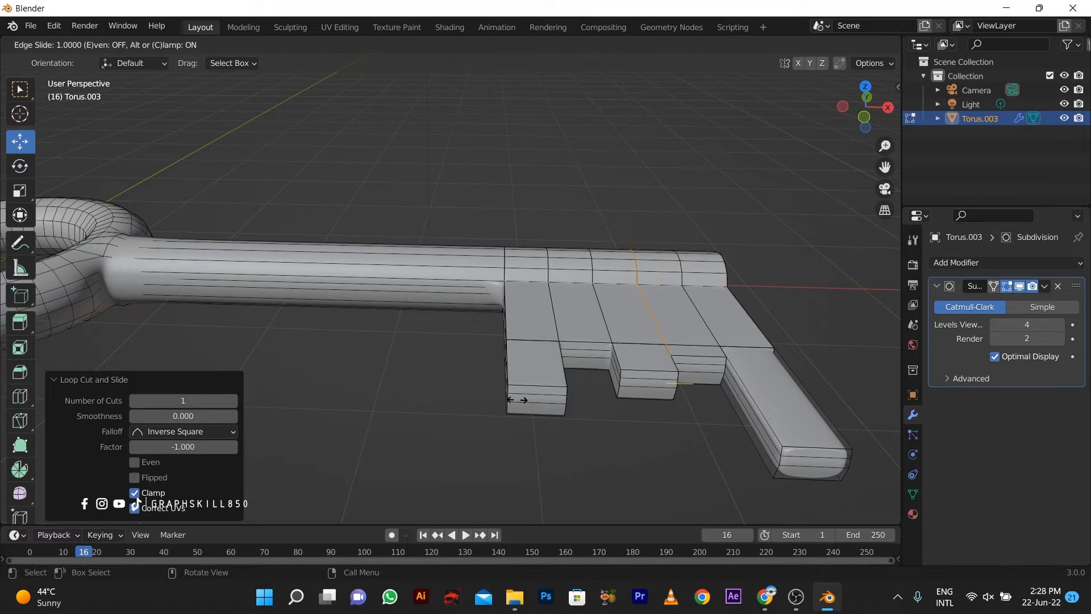
left_click(517, 400)
- Add two loop cuts along the longest tooth, one on its ring side at factor 1 and one at the outer end at factor -1
key("ctrl+r")
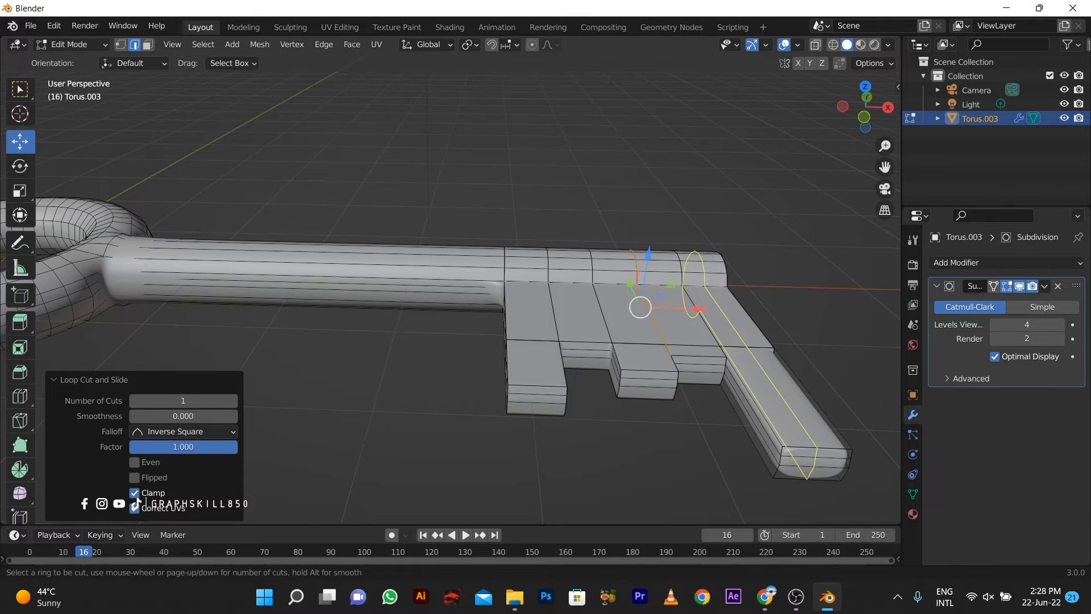
left_click(821, 489)
left_click(537, 487)
key("ctrl+r")
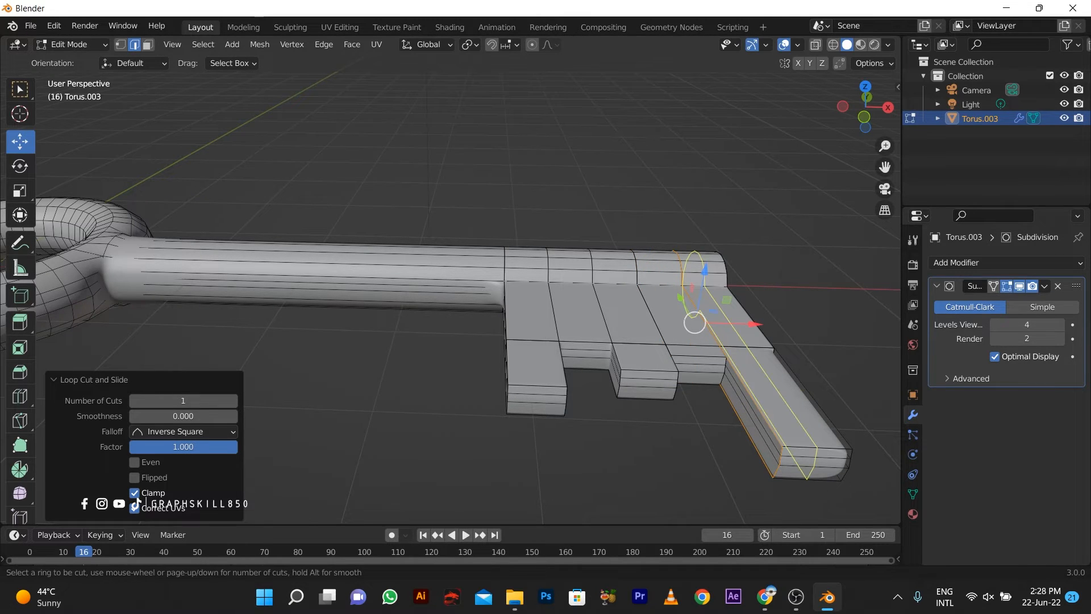
left_click(814, 480)
left_click(30, 480)
- Bevel the edge loop running around the middle of the ring's upper face with 1 segment, about 0.055 m wide
scroll(31, 481, "down", 4)
scroll(369, 362, "down", 4)
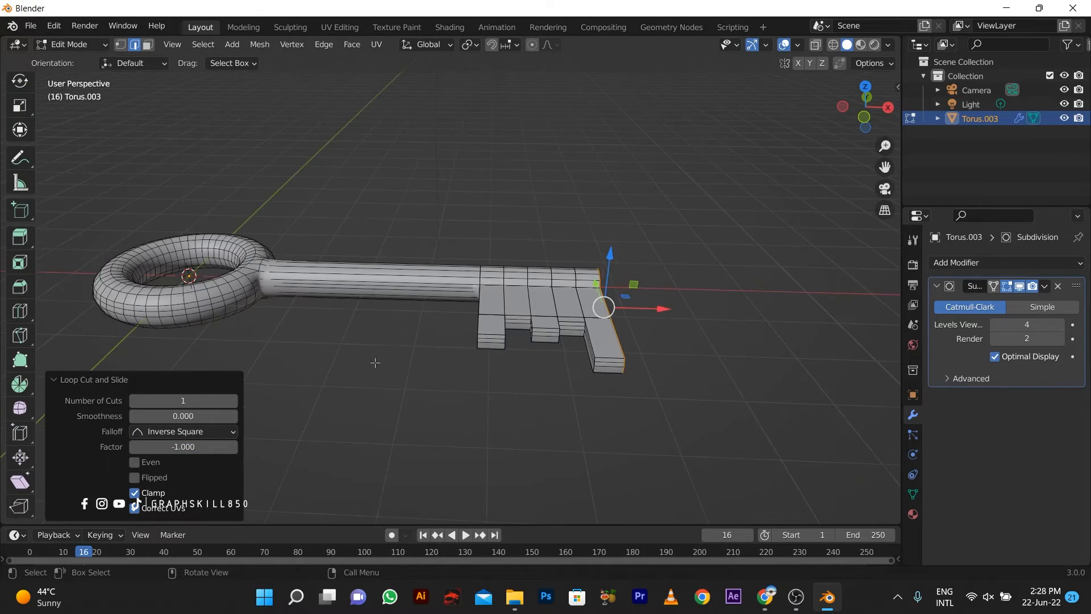
middle_click_drag(376, 363, 503, 321)
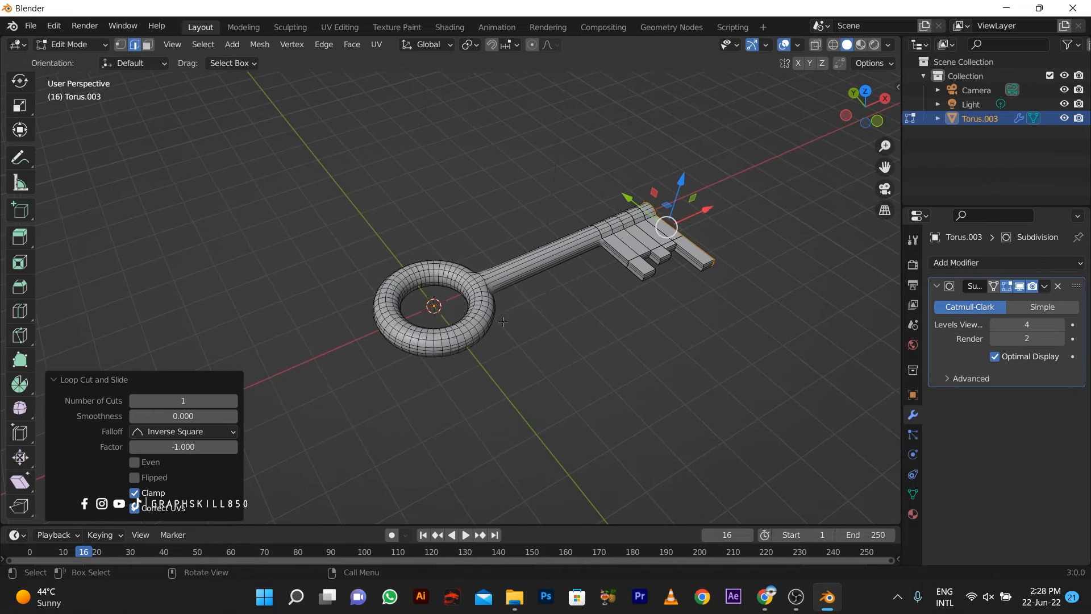
key("KP_7")
scroll(378, 301, "up", 4)
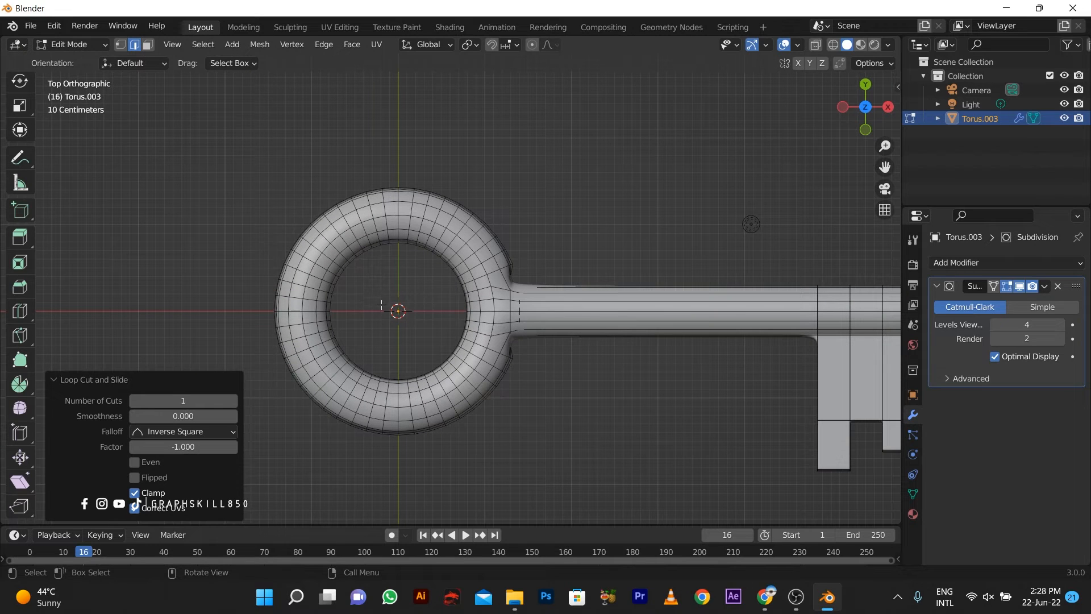
left_click(349, 230)
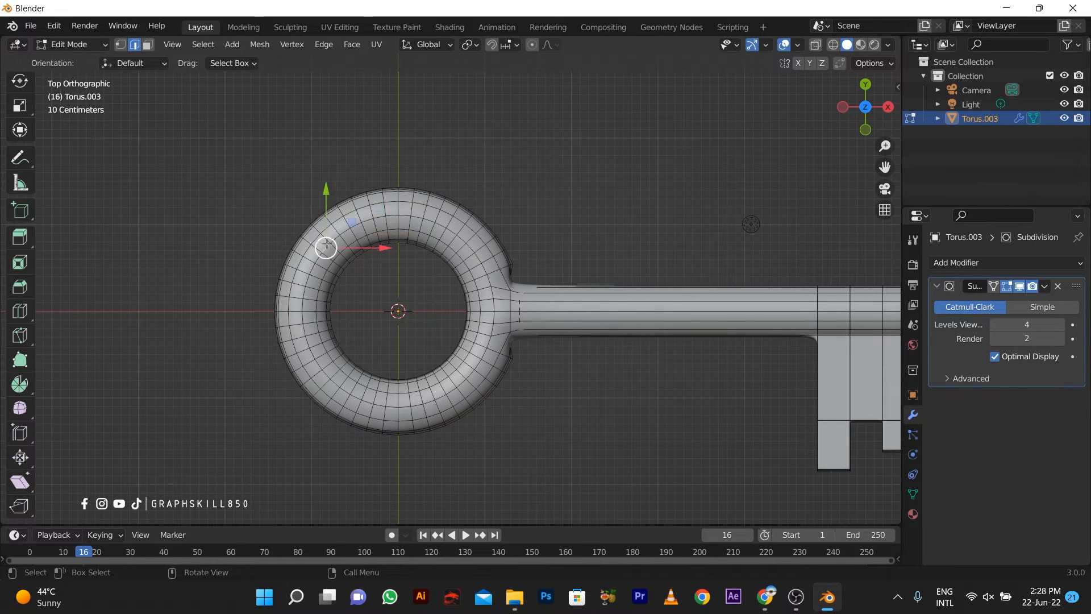
scroll(318, 244, "up", 3)
left_click(283, 181, "alt")
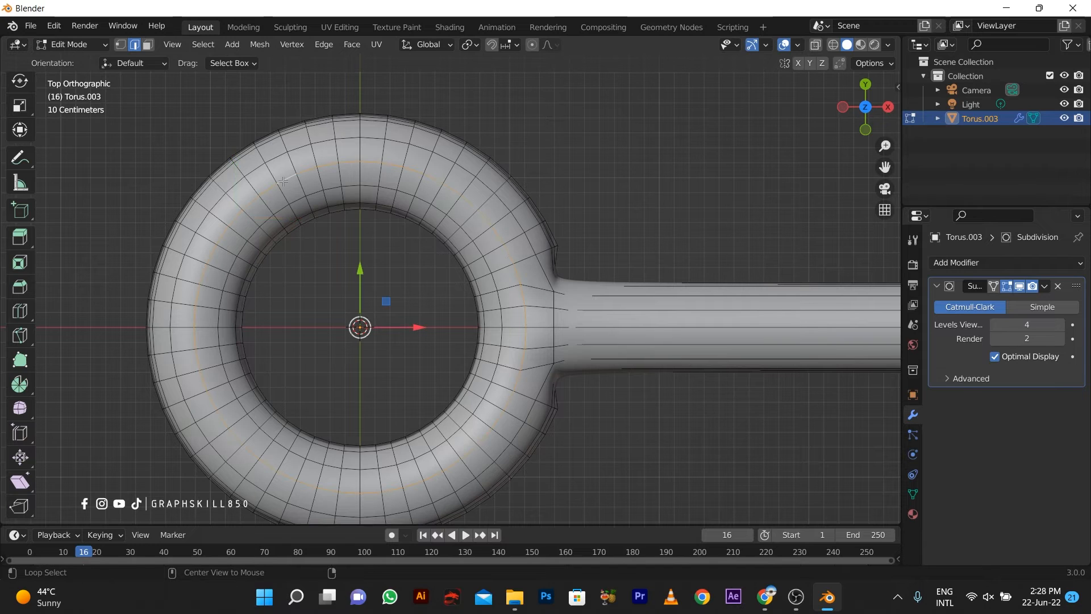
key("ctrl+b")
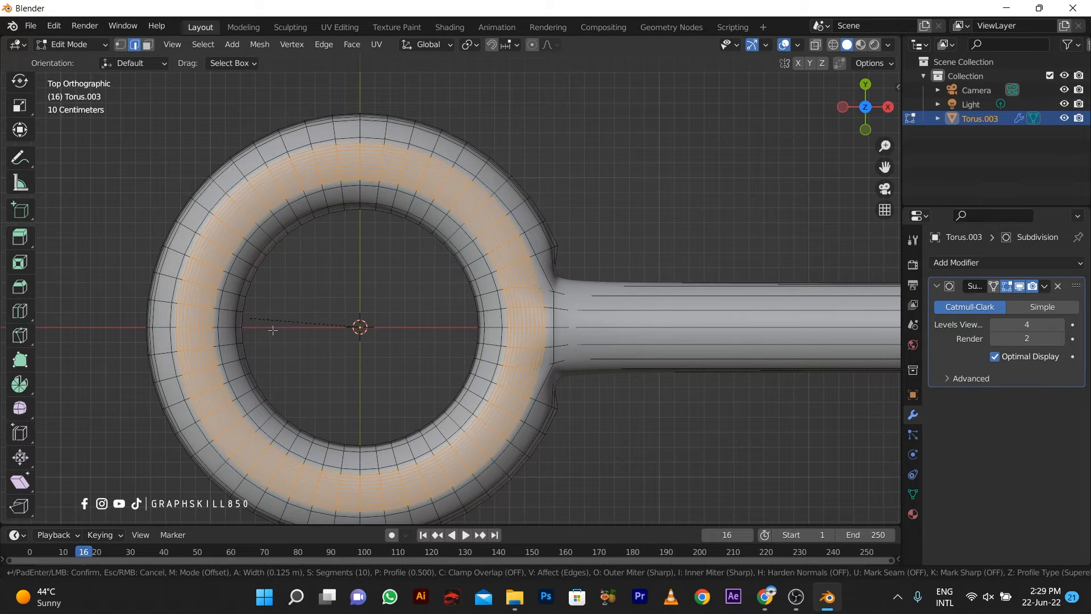
scroll(273, 330, "down", 9)
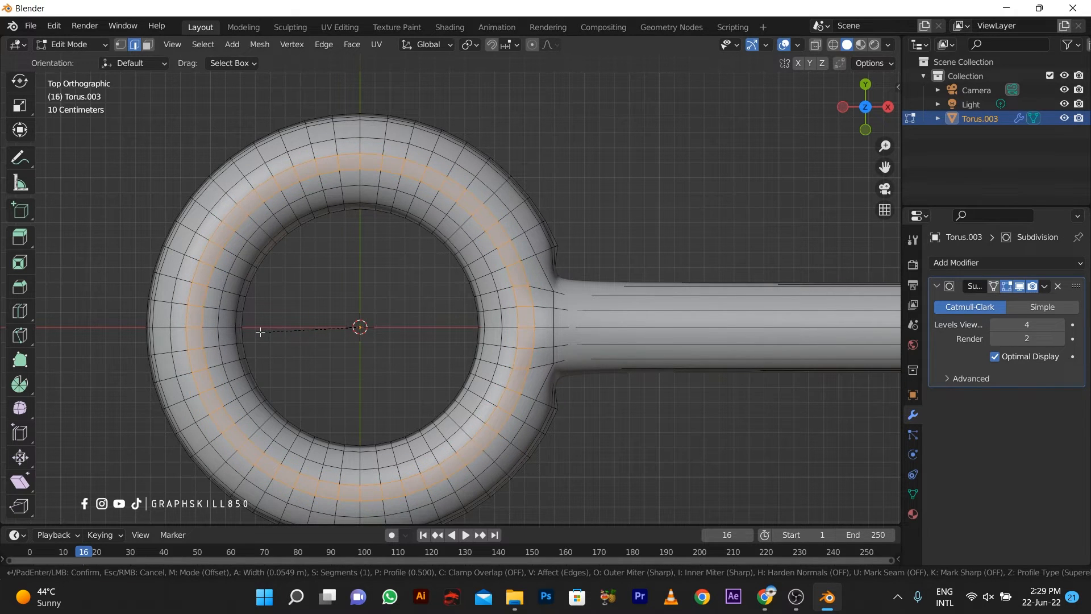
left_click(261, 331)
- Extrude the beveled band about 0.057 m down into the ring as a groove and check the smooth result in Object Mode
scroll(358, 324, "down", 4)
middle_click_drag(398, 310, 403, 296)
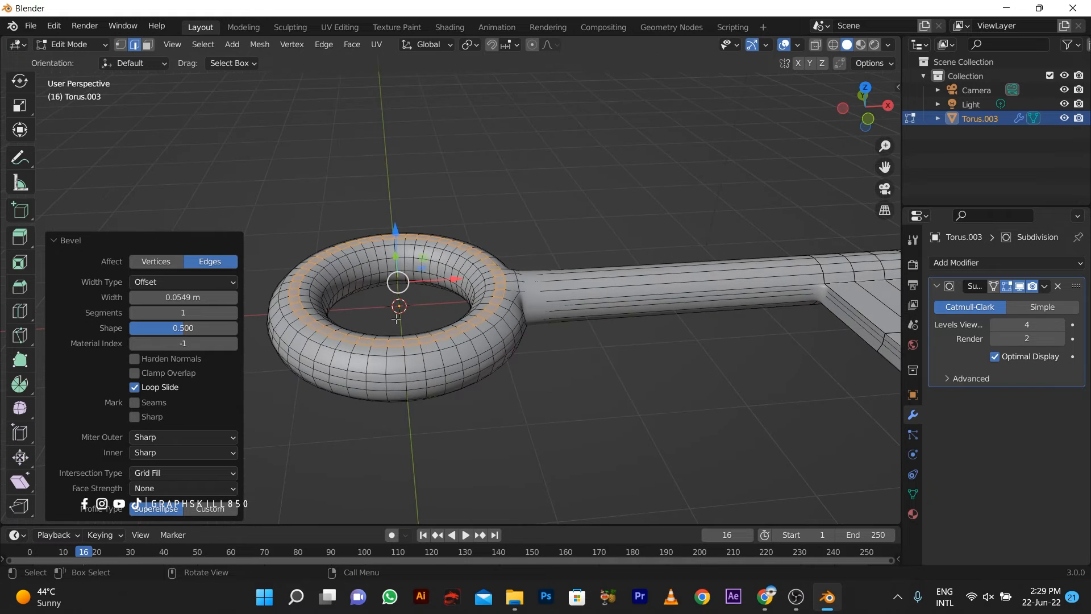
key("e")
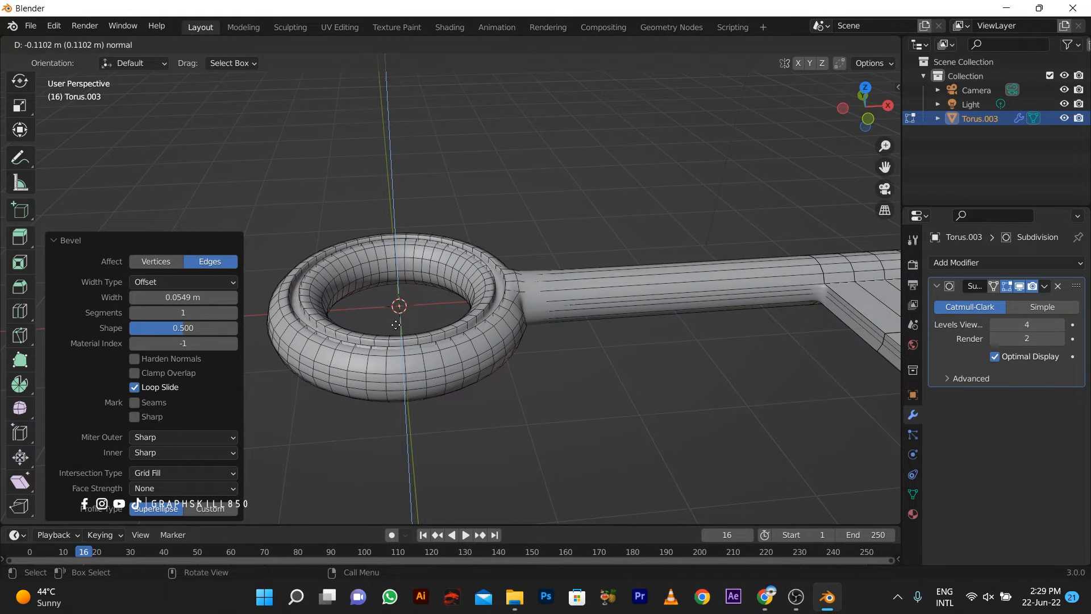
left_click(396, 323)
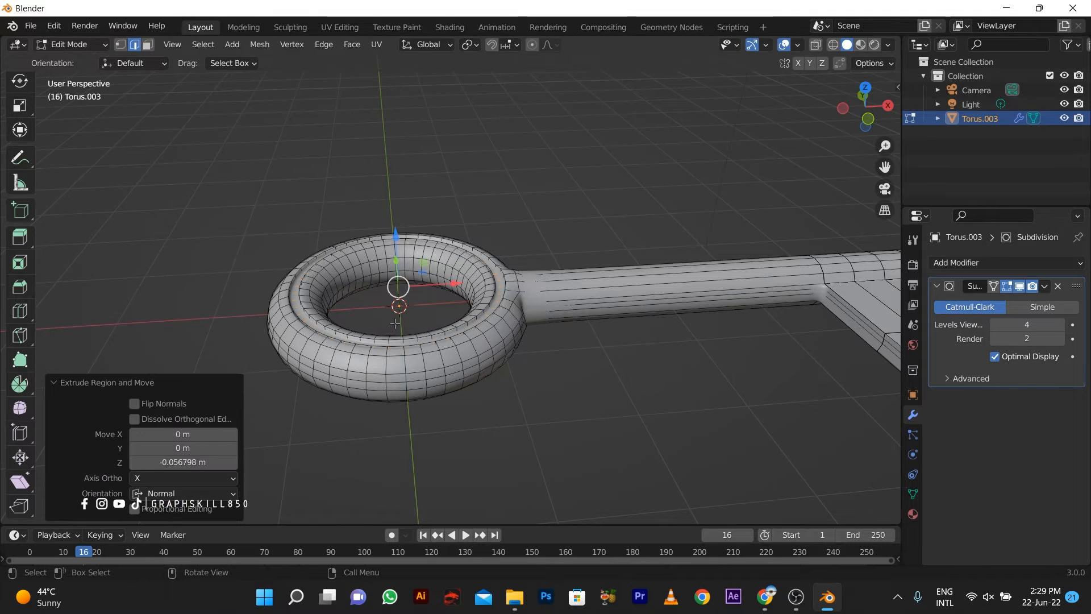
key("Tab")
scroll(404, 298, "down", 2)
middle_click_drag(404, 304, 393, 339)
scroll(569, 299, "up", 2)
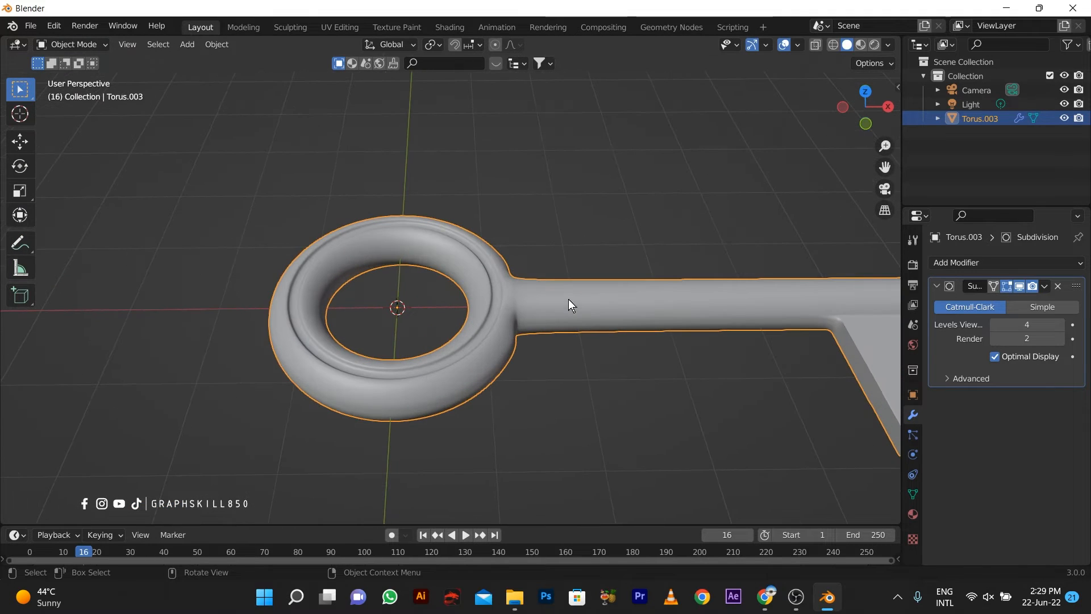
- Add two loop cuts around the shaft near the ring, one at factor 1 and another a short distance farther along the shaft
key("Tab")
middle_click_drag(566, 322, 574, 336)
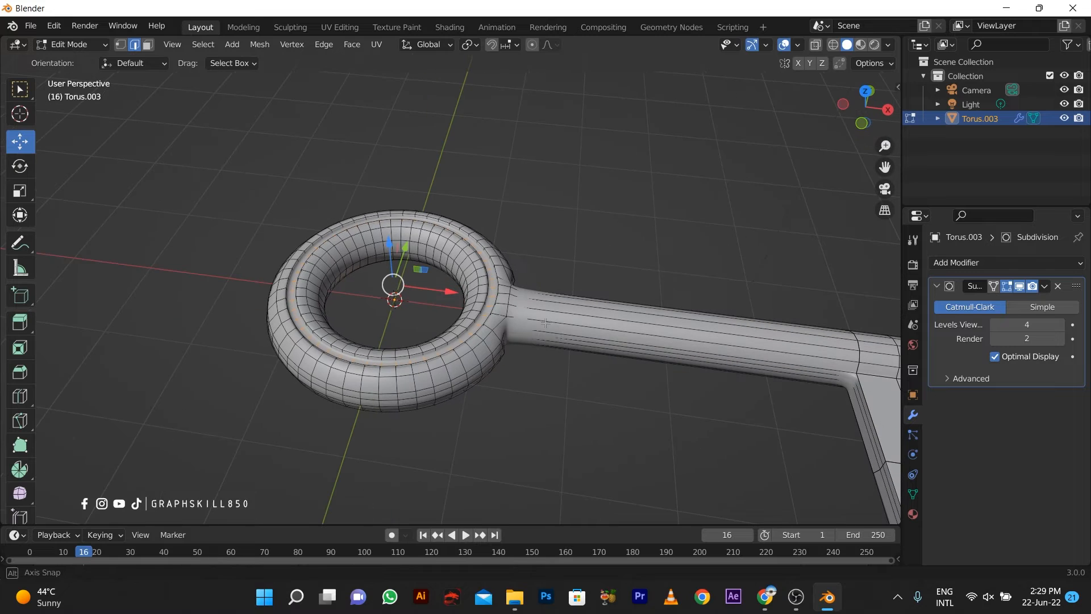
key("ctrl+r")
left_click(587, 345)
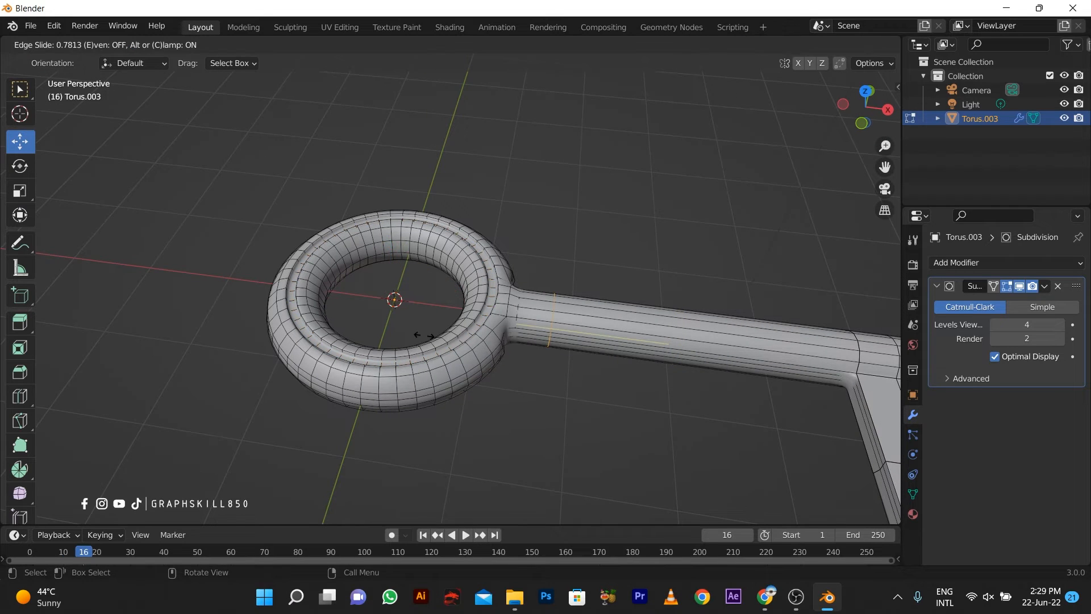
left_click(289, 316)
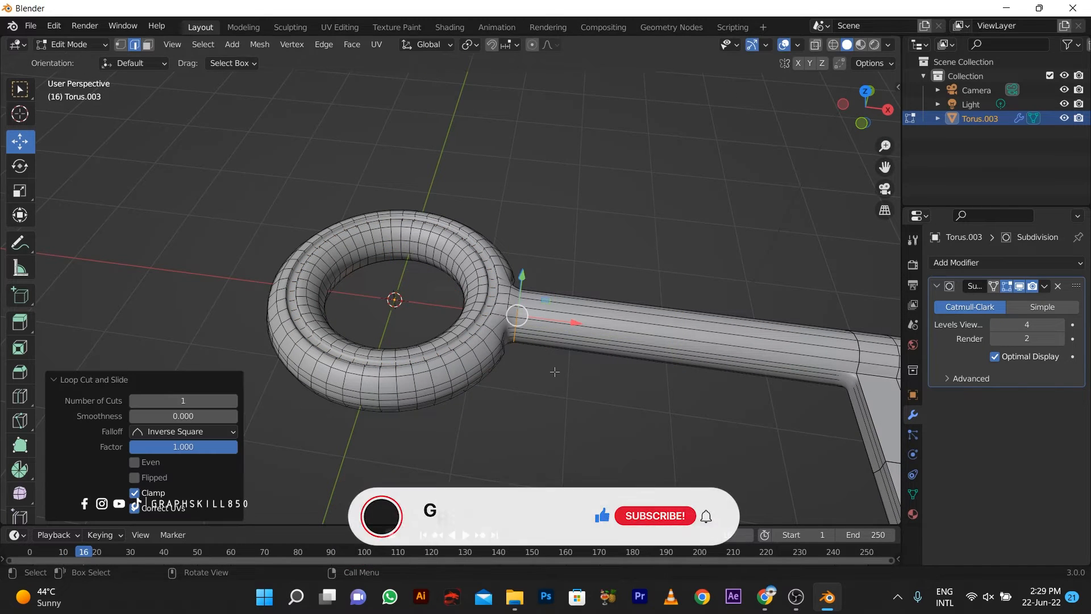
key("ctrl+r")
left_click(664, 351)
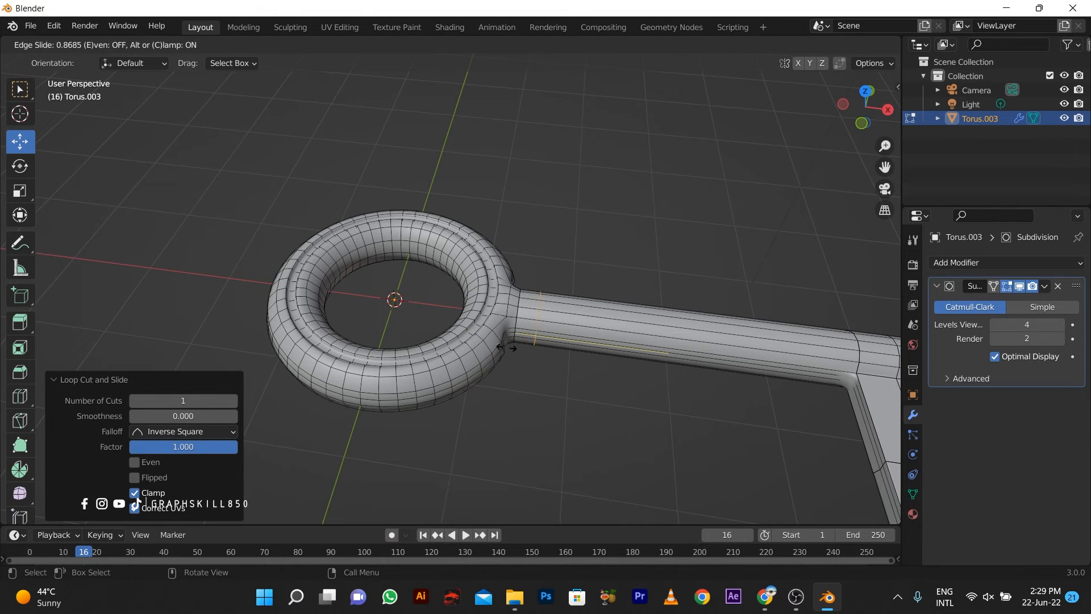
left_click(509, 349)
- Extrude the narrow face loop between the two shaft cuts outward along its normals by about 0.284 m as a collar
scroll(508, 348, "up", 3)
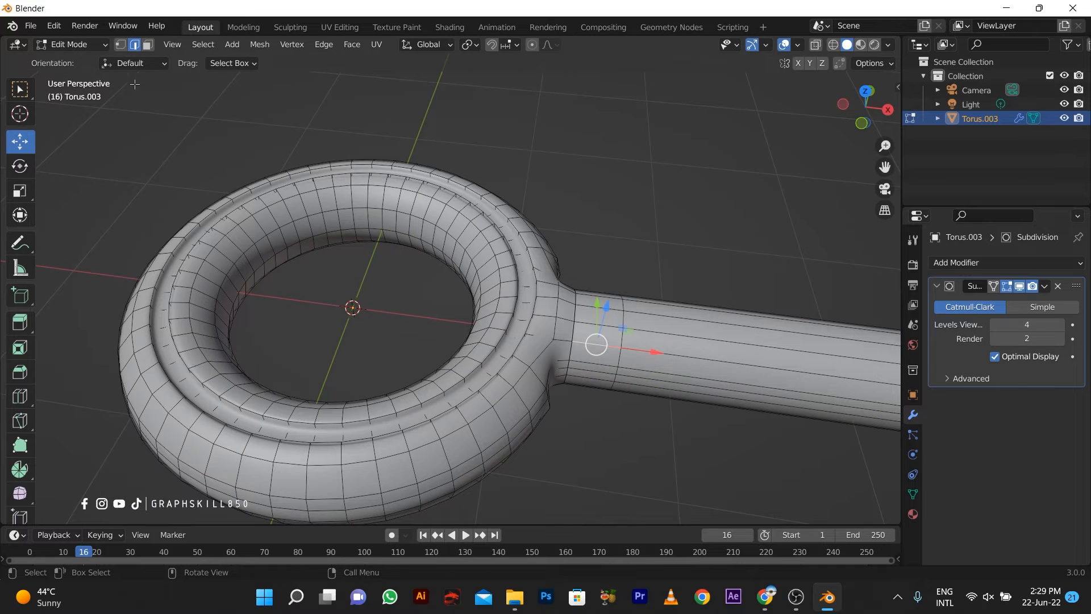
key("3")
left_click(577, 334, "alt")
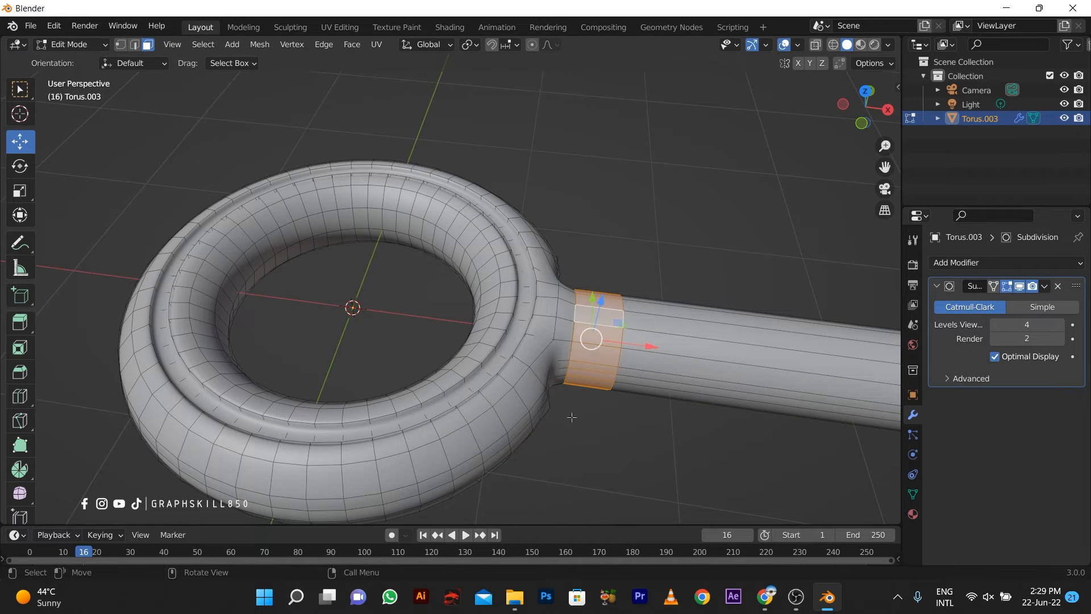
key("alt+e")
left_click(534, 432)
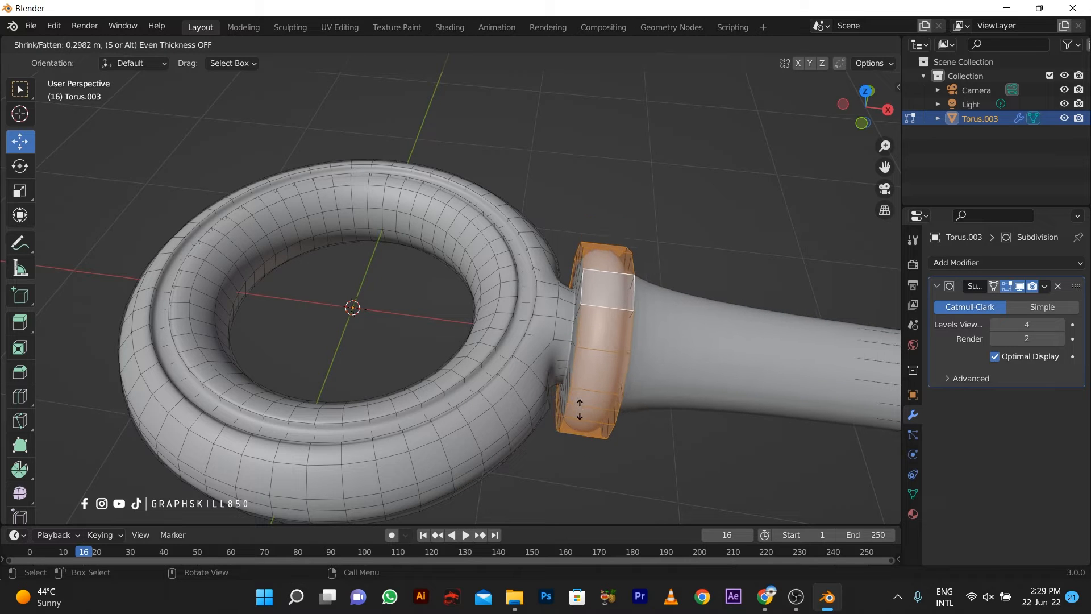
left_click(583, 394)
- Add a loop cut around the shaft on the blade side of the collar and slide it tight against the collar
scroll(551, 383, "down", 4)
middle_click_drag(551, 384, 603, 375)
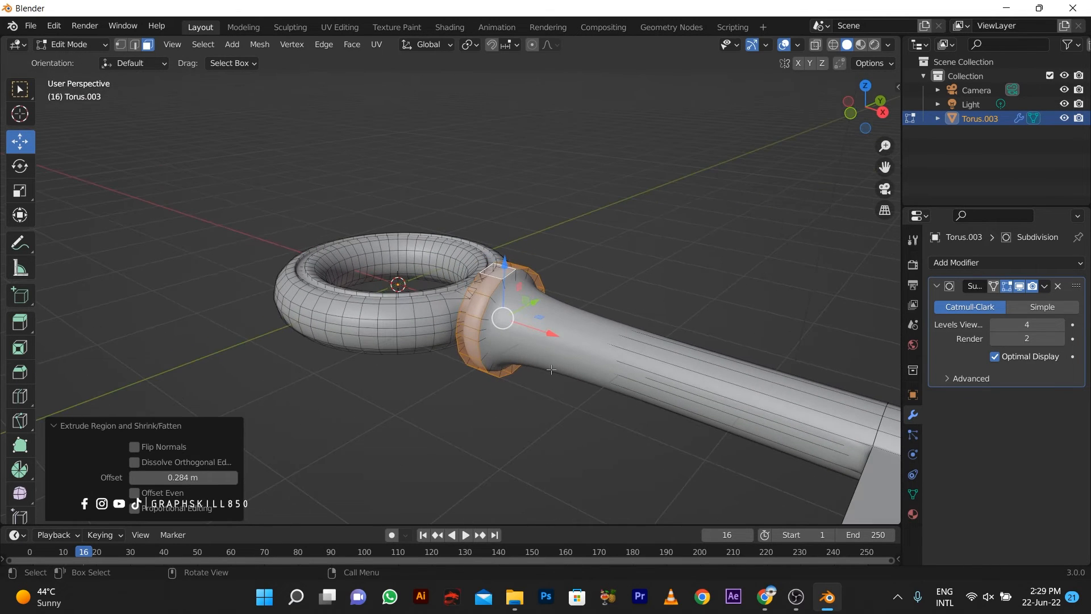
key("ctrl+r")
left_click(663, 372)
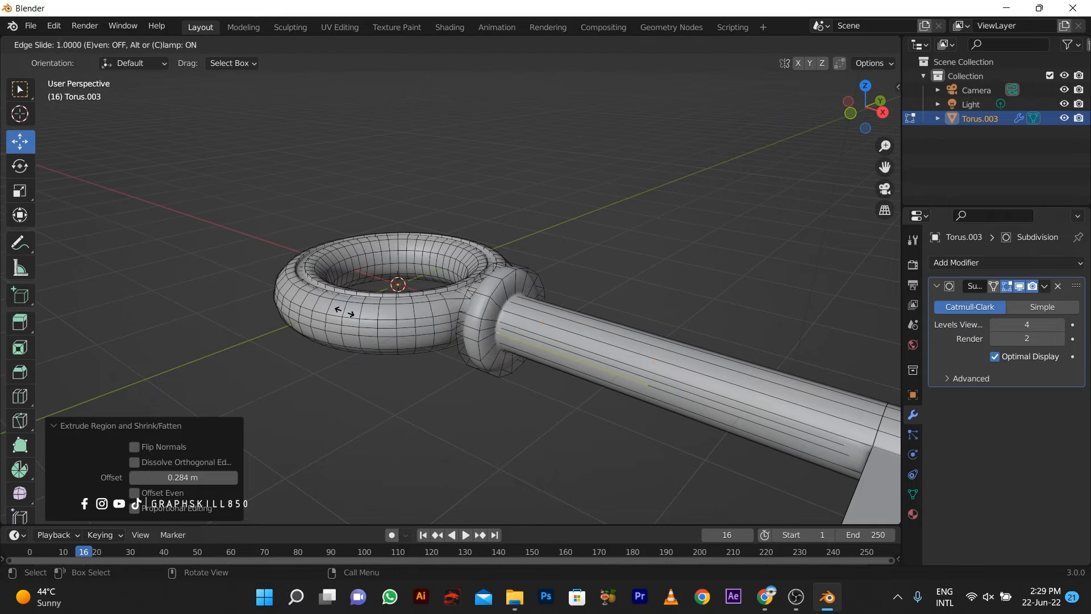
left_click(515, 326)
- Bevel the collar's two outer rim edge loops with 1 segment, about 0.0995 m wide
scroll(515, 325, "up", 2)
scroll(515, 326, "up", 1)
mouse_move(515, 326)
middle_mouse_down()
mouse_move(503, 281)
mouse_move(575, 307)
mouse_move(534, 328)
middle_mouse_up()
left_click(493, 278)
left_click(504, 281, "shift")
left_click(532, 317)
left_click(537, 294, "alt")
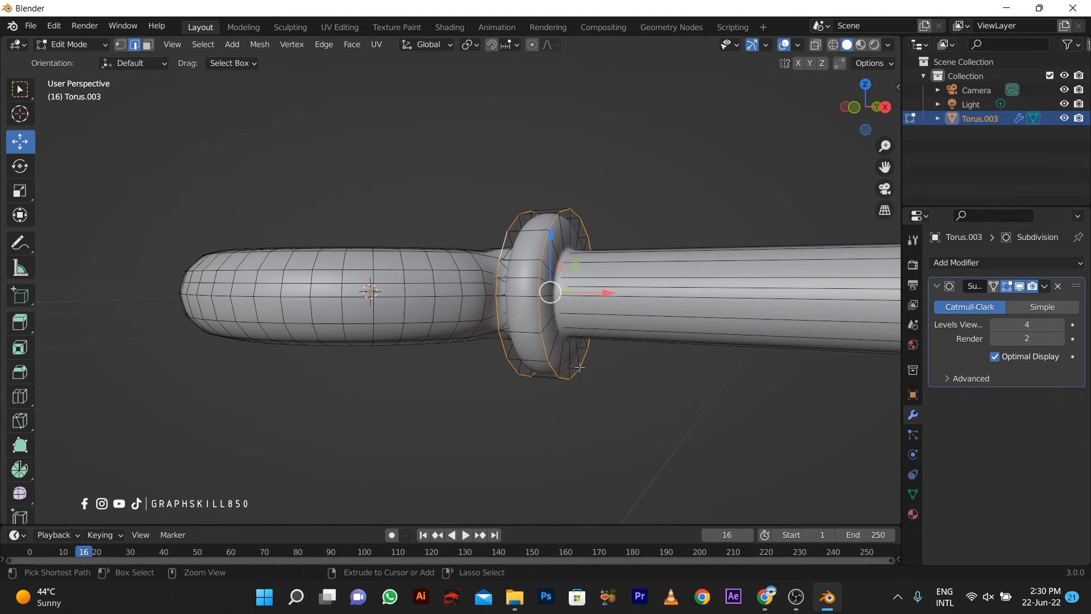
key("ctrl+b")
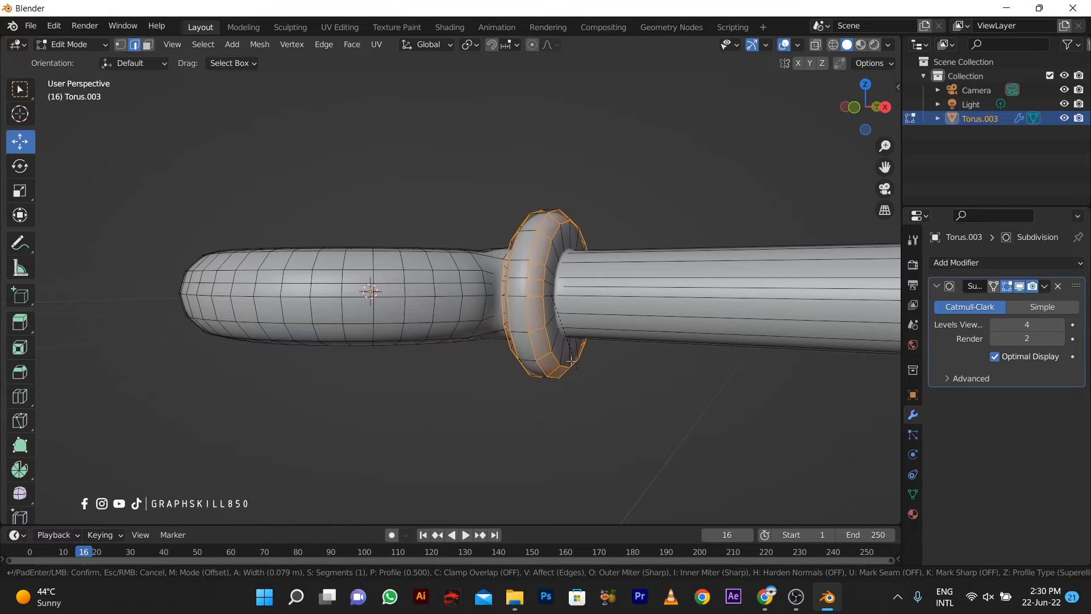
scroll(573, 367, "up", 1)
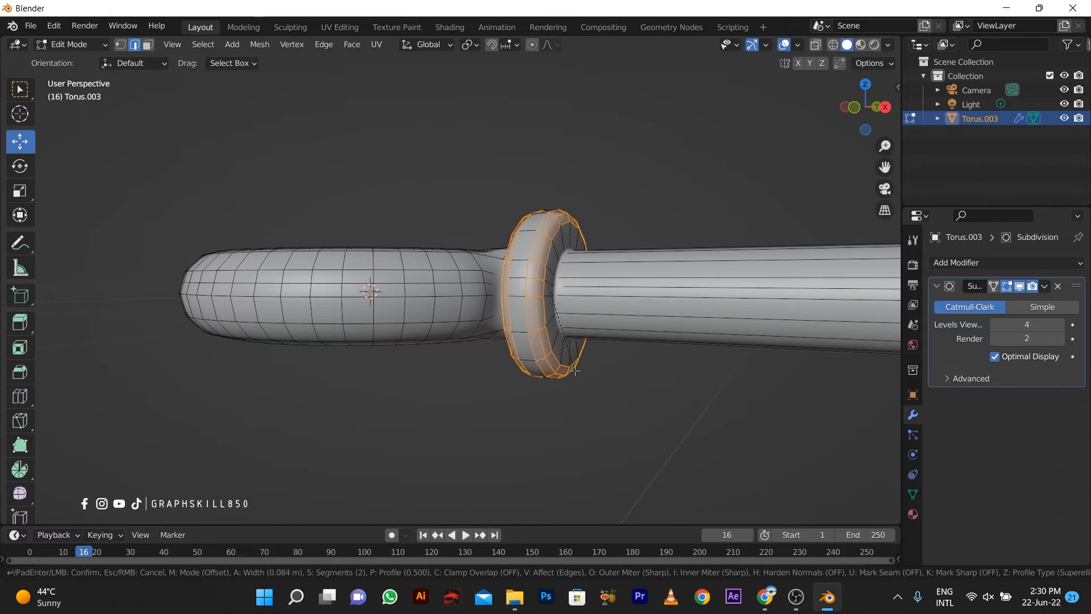
scroll(573, 371, "down", 1)
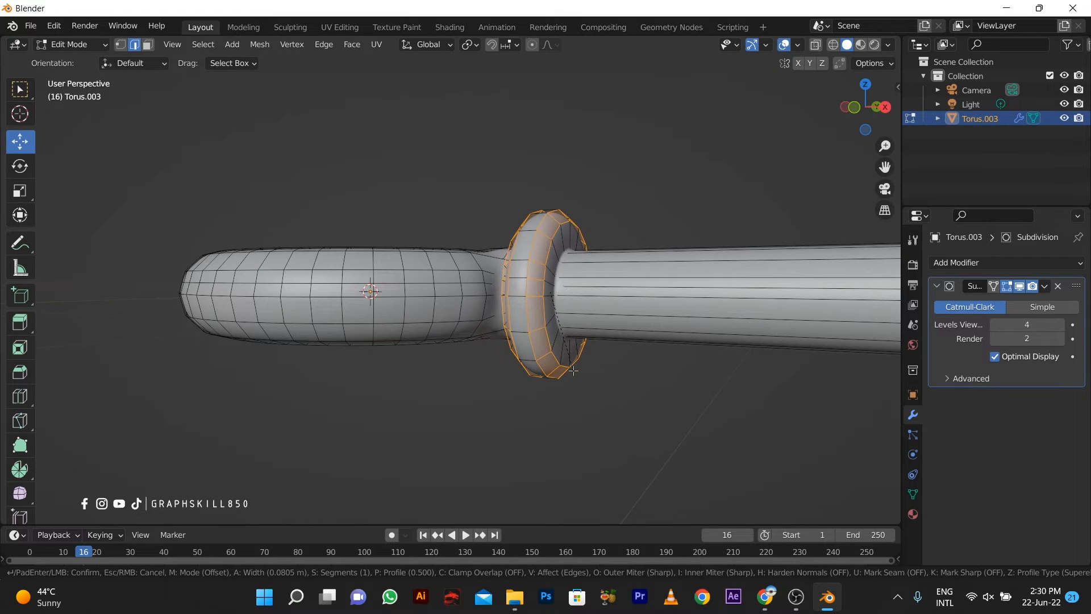
left_click(574, 372)
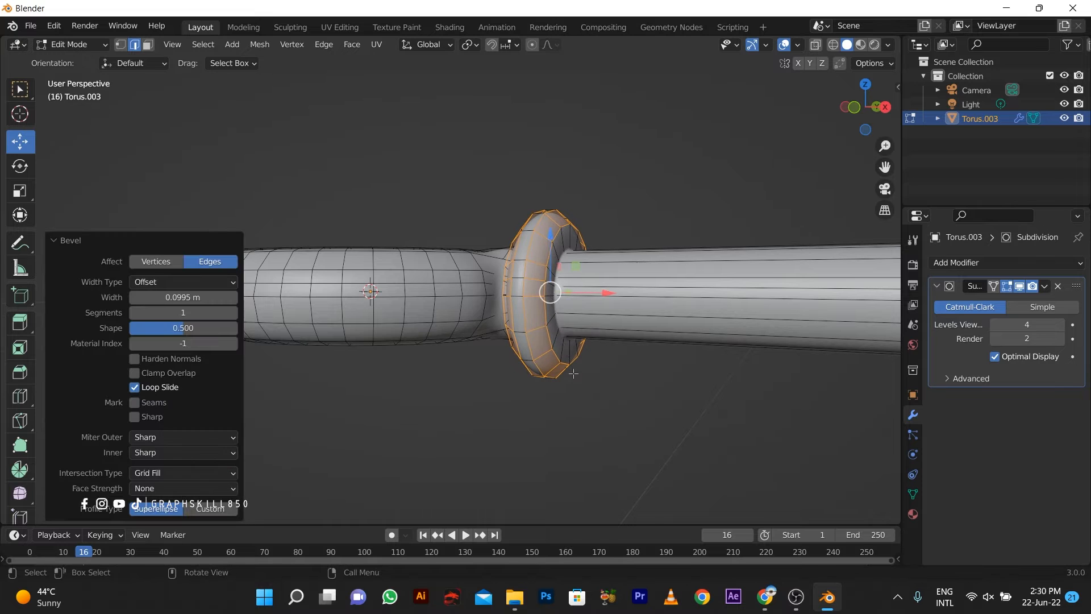
left_click(497, 394)
- Return to Object Mode and search the BlenderKit materials for "gold"
scroll(440, 368, "down", 2)
middle_click_drag(440, 368, 513, 448)
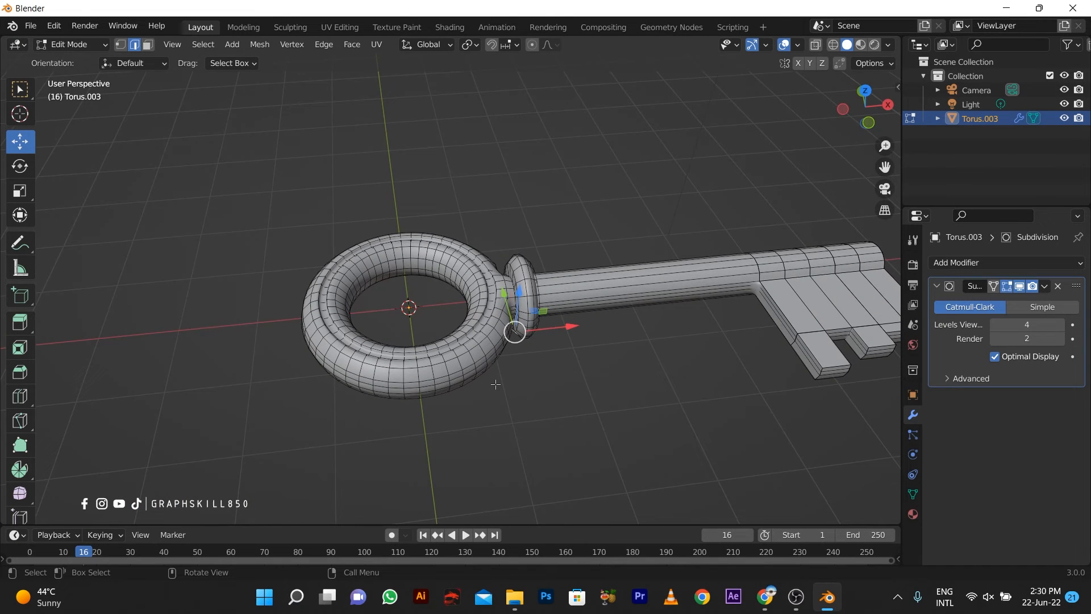
key("Tab")
middle_click_drag(482, 379, 488, 336)
scroll(432, 346, "down", 3)
scroll(393, 297, "up", 2)
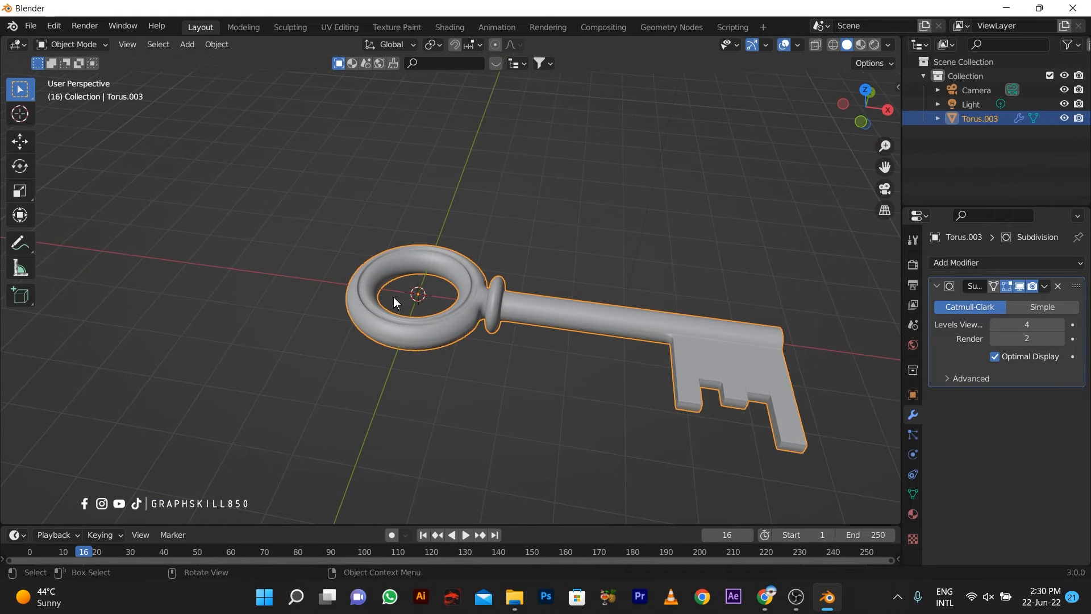
left_click(353, 64)
left_click(495, 65)
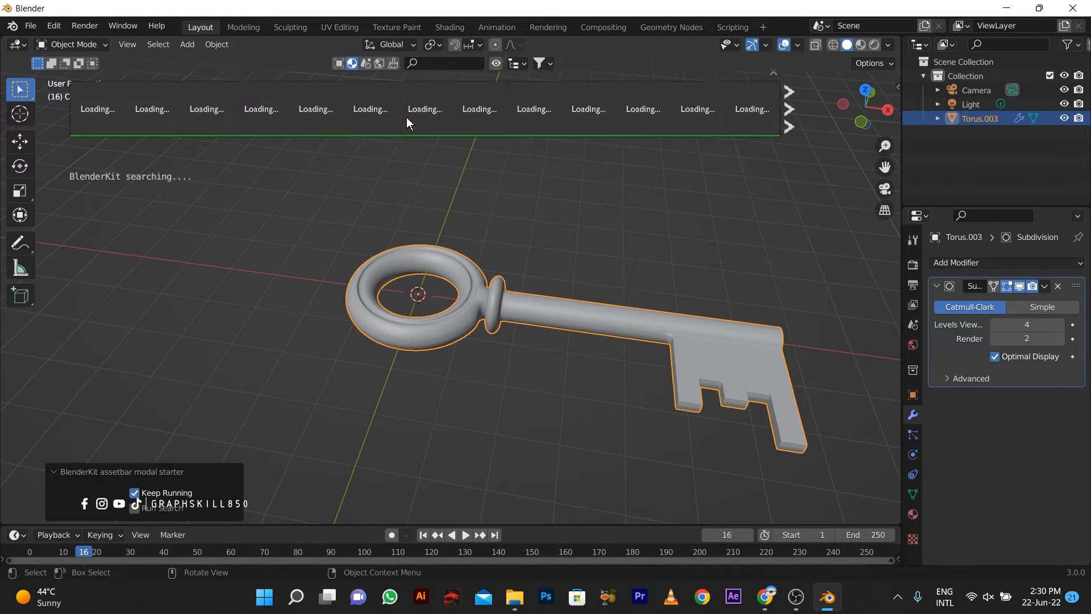
left_click(438, 60)
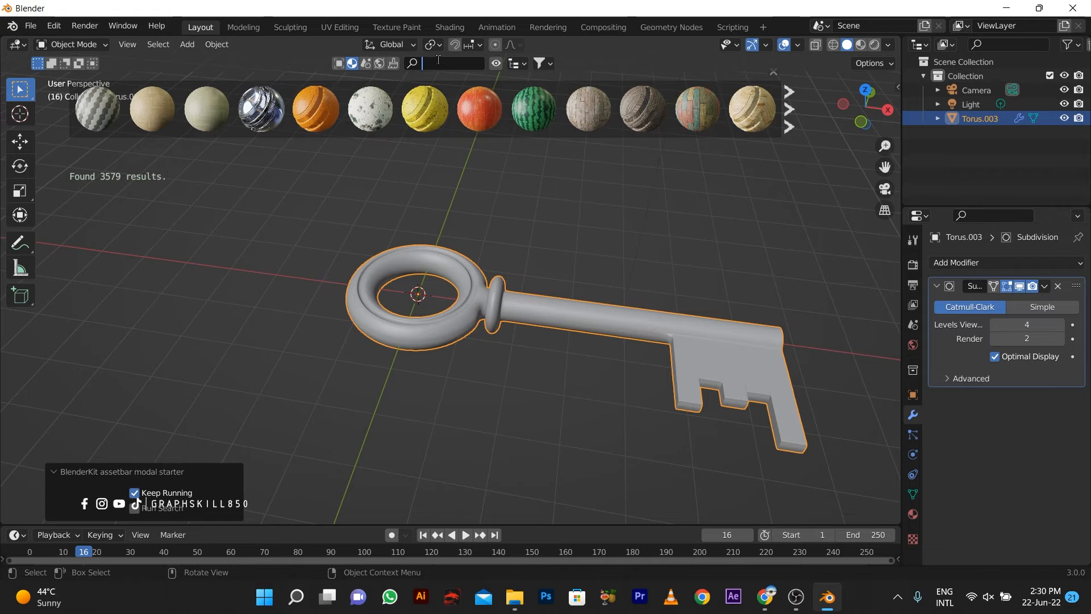
type("gold")
key("Return")
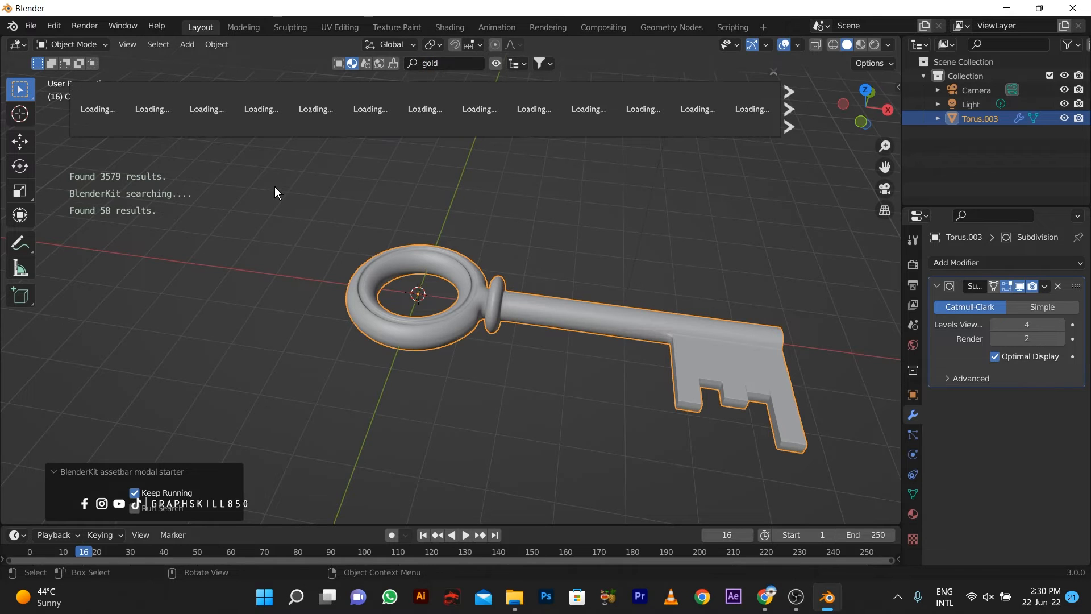
- Apply the Fine Gold material from the BlenderKit results to the key
mouse_move(311, 100)
left_click_drag(164, 108, 188, 132)
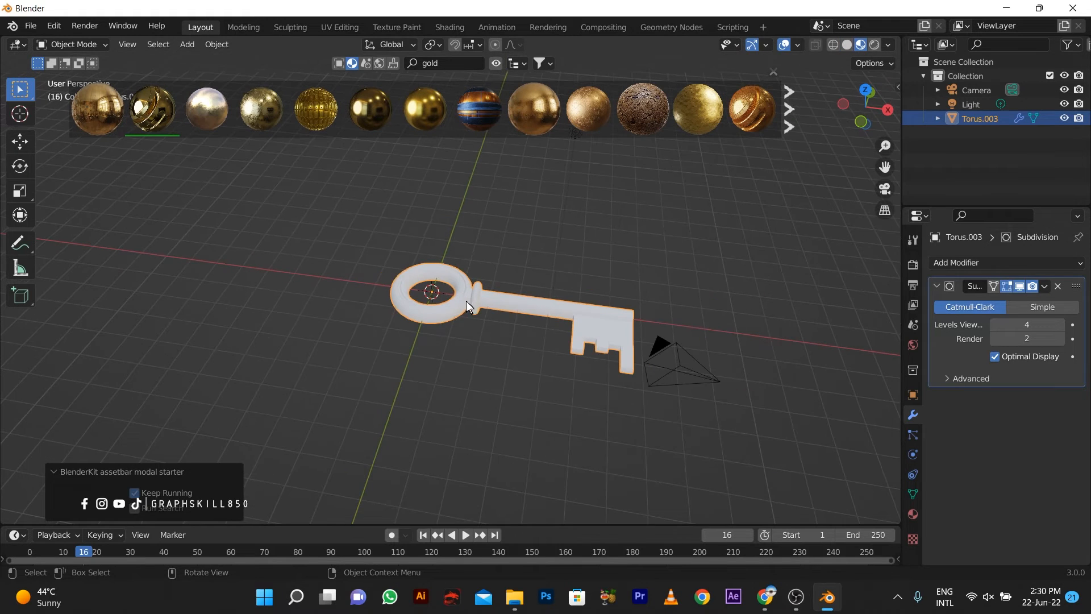
- Add a plane at the origin and scale it uniformly by about 19.7 as a ground surface beneath the key
key("shift+a")
mouse_move(455, 292)
left_click(509, 294)
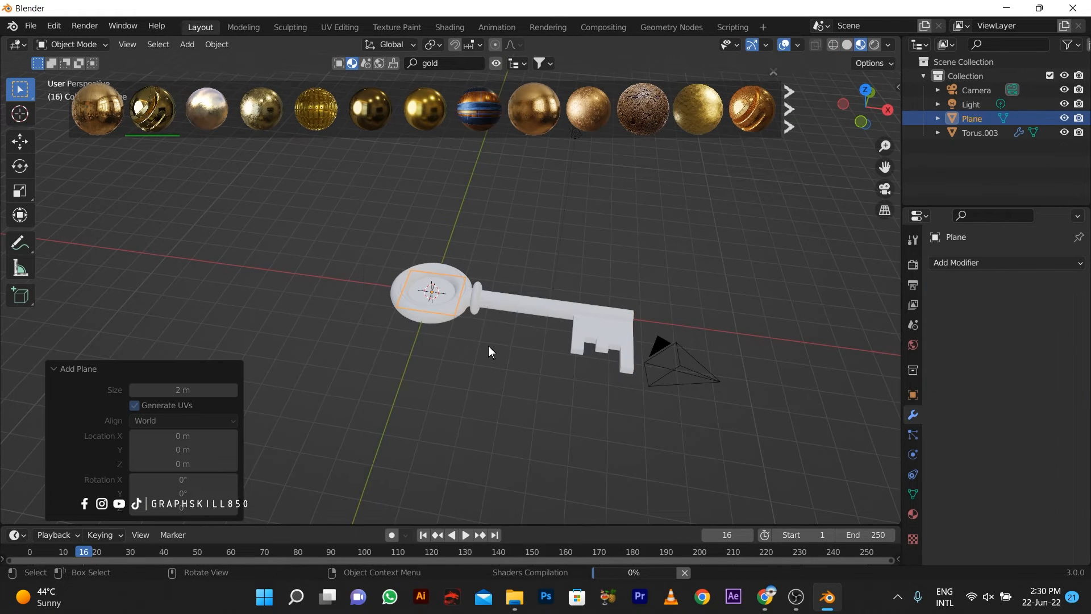
key("s")
left_click(209, 238)
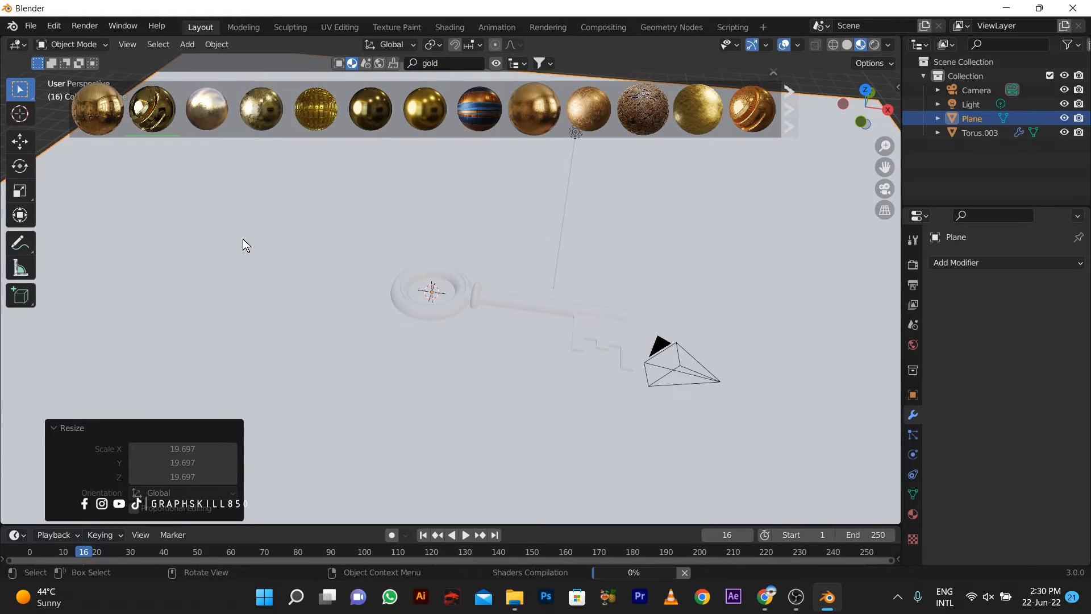
- Look through the scene camera, lock the camera to the view and pull it back until the key fits in the frame
key("KP_0")
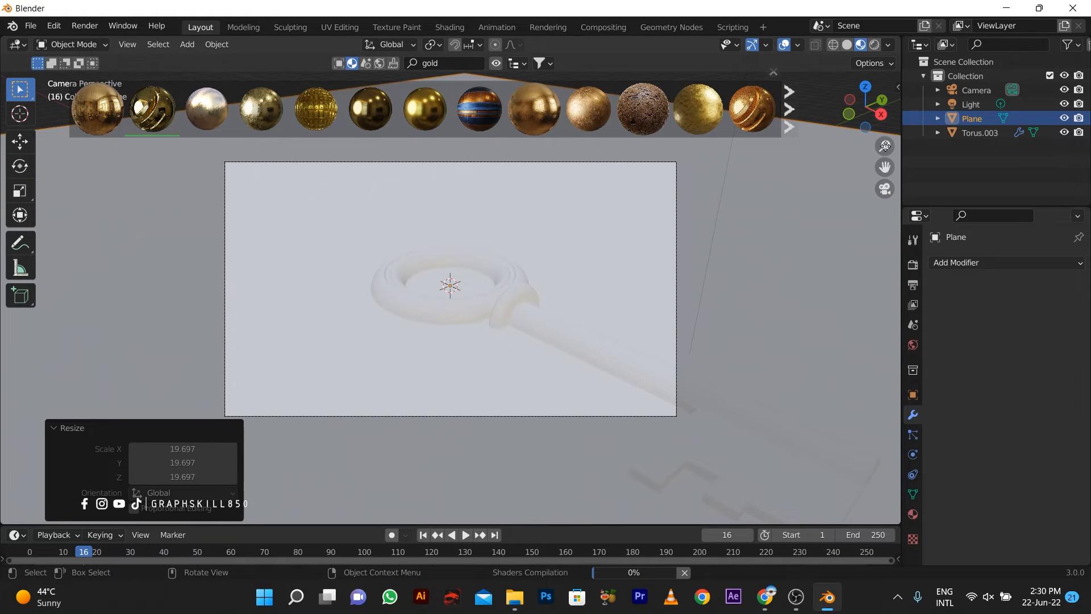
left_click(896, 87)
left_click(893, 230)
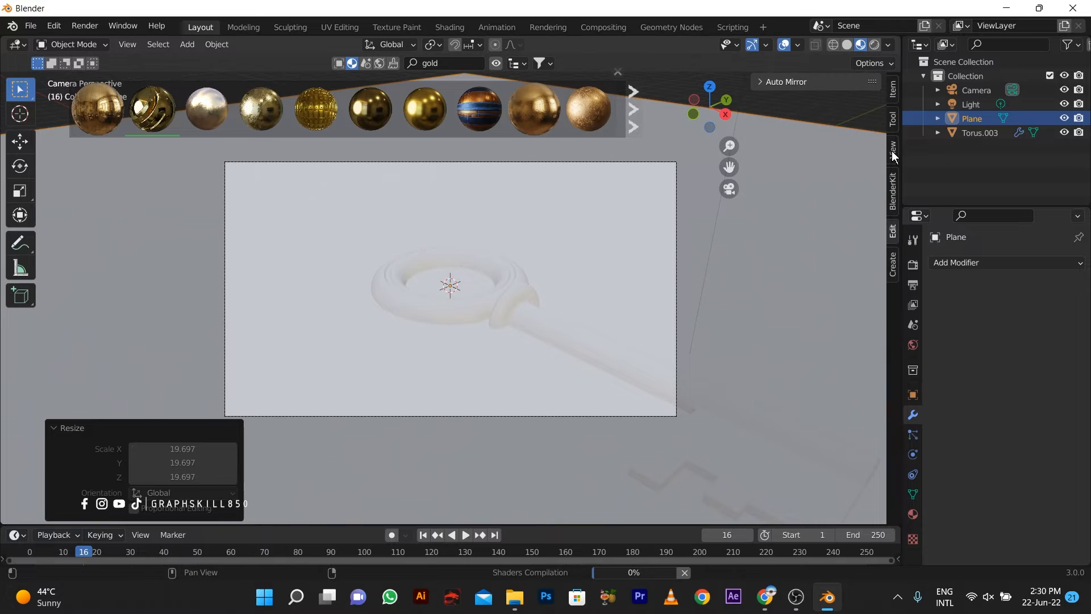
left_click(894, 152)
scroll(370, 312, "down", 3)
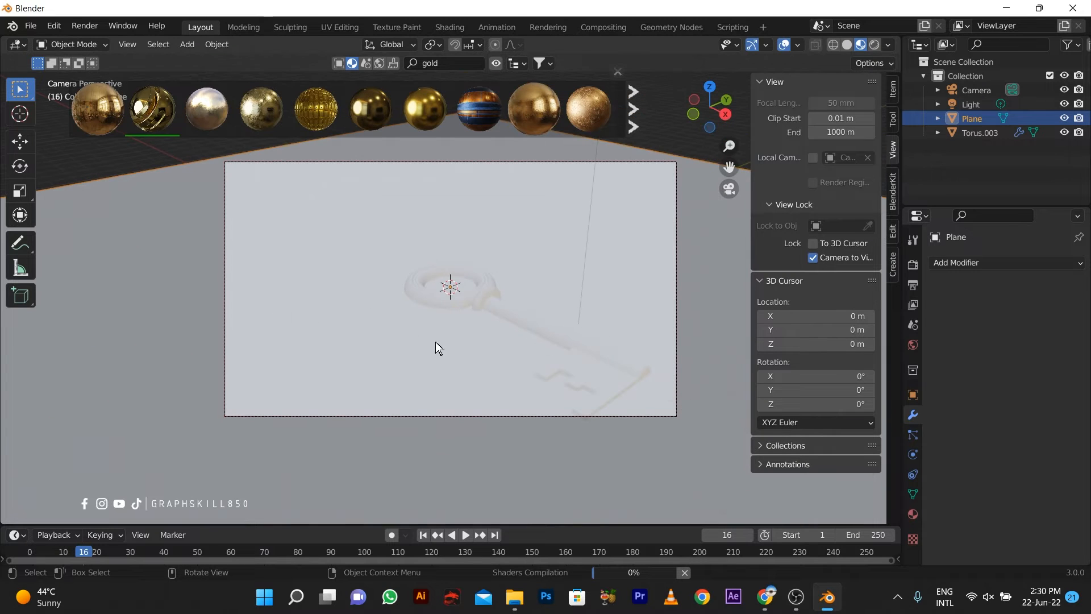
- Select the key on the plane and reapply the Fine Gold material to it
left_click(469, 298)
mouse_move(152, 108)
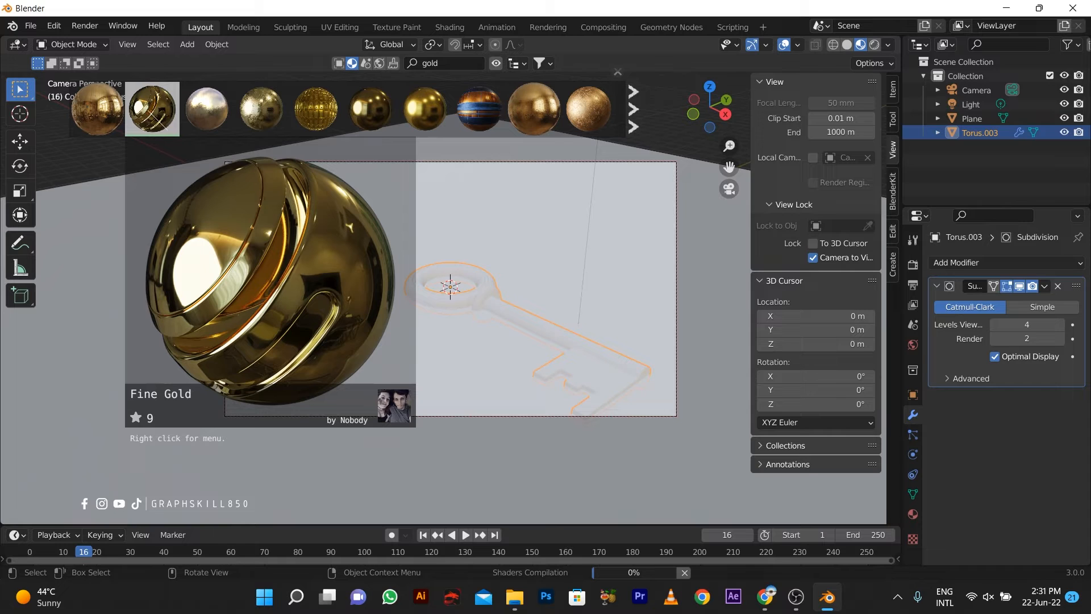
left_click_drag(152, 108, 476, 344)
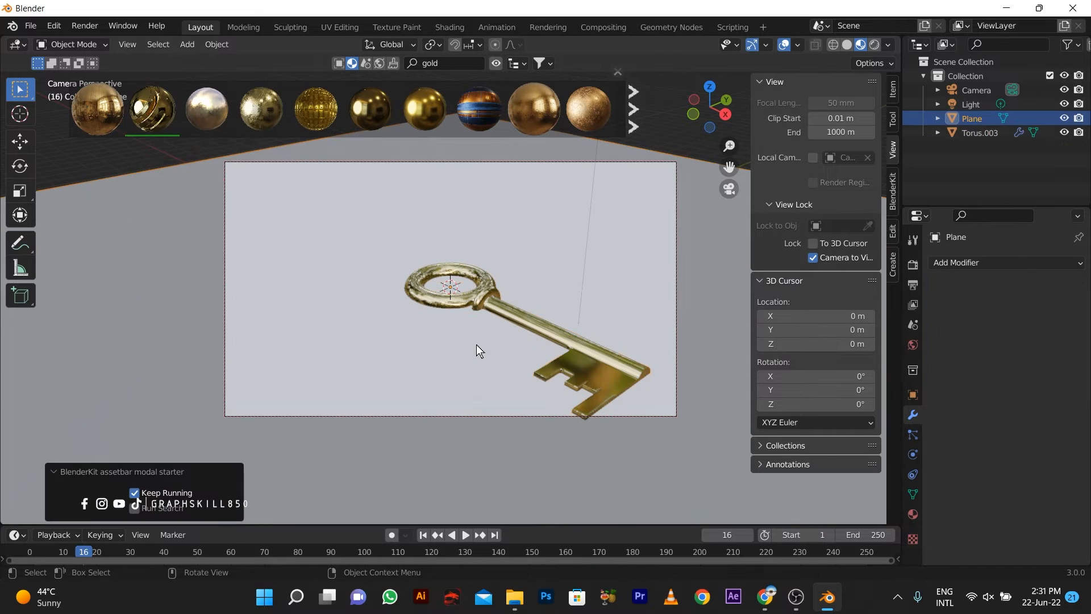
- Move the key back along its length toward the frame's centre and raise it about 0.36 m along Z
left_click(19, 140)
mouse_move(475, 287)
left_mouse_down()
mouse_move(393, 250)
mouse_move(367, 204)
left_mouse_up()
- Show the viewport in Rendered shading and compare it with Material Preview
left_click(875, 44)
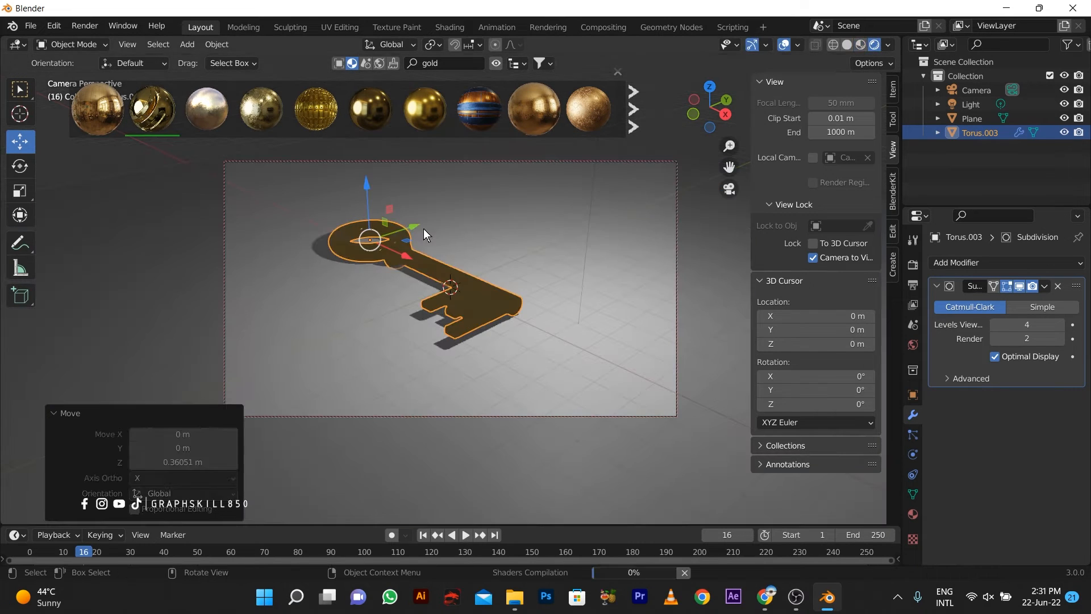
left_click(887, 45)
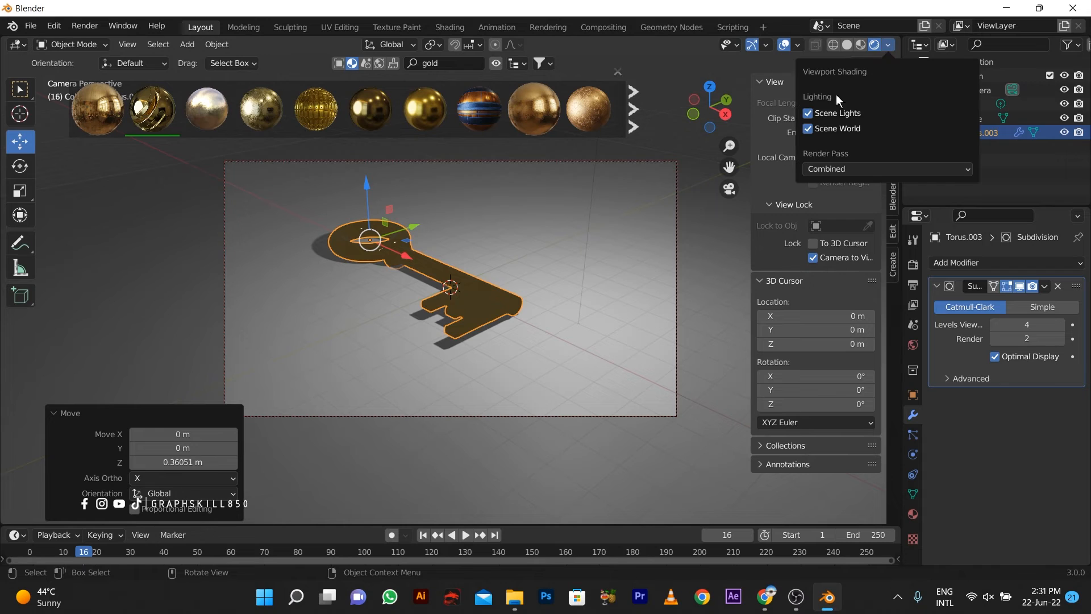
left_click(886, 45)
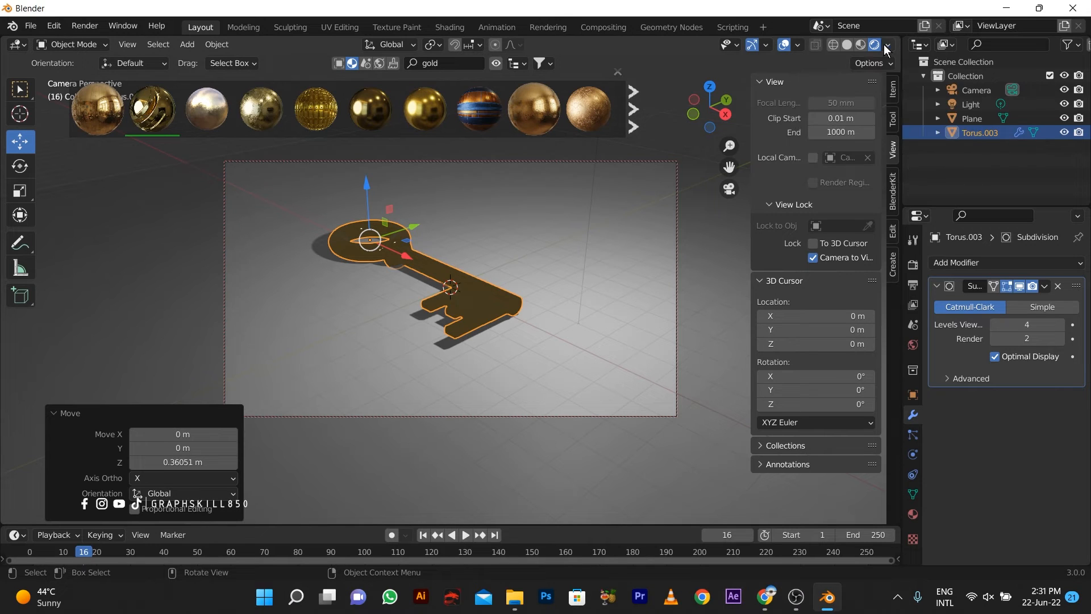
left_click(864, 45)
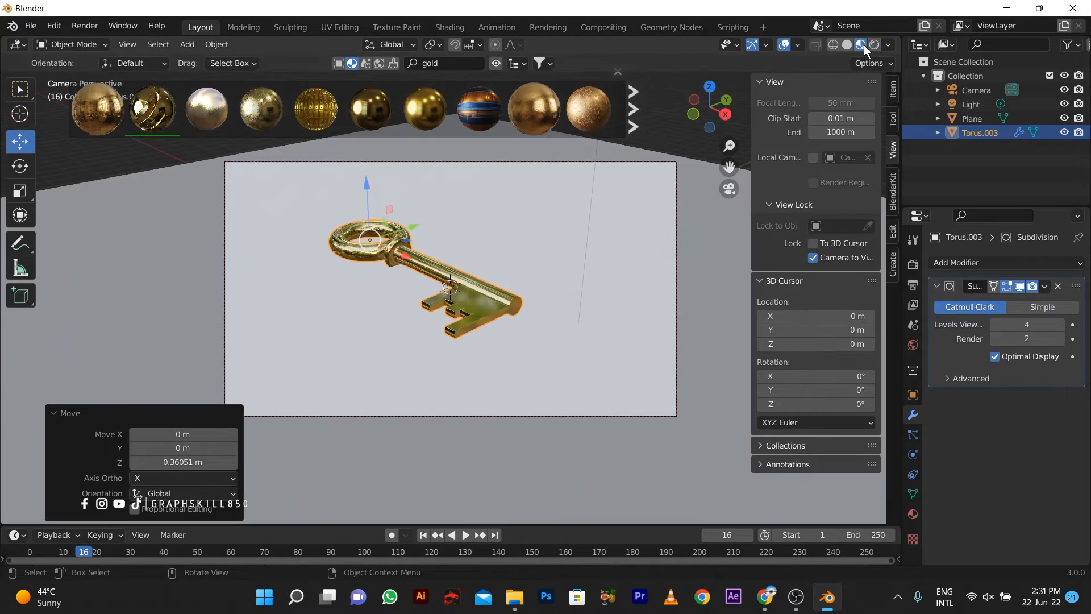
left_click(876, 44)
- Browse the BlenderKit HDRs and light the scene with the bright interior room HDR
left_click(380, 64)
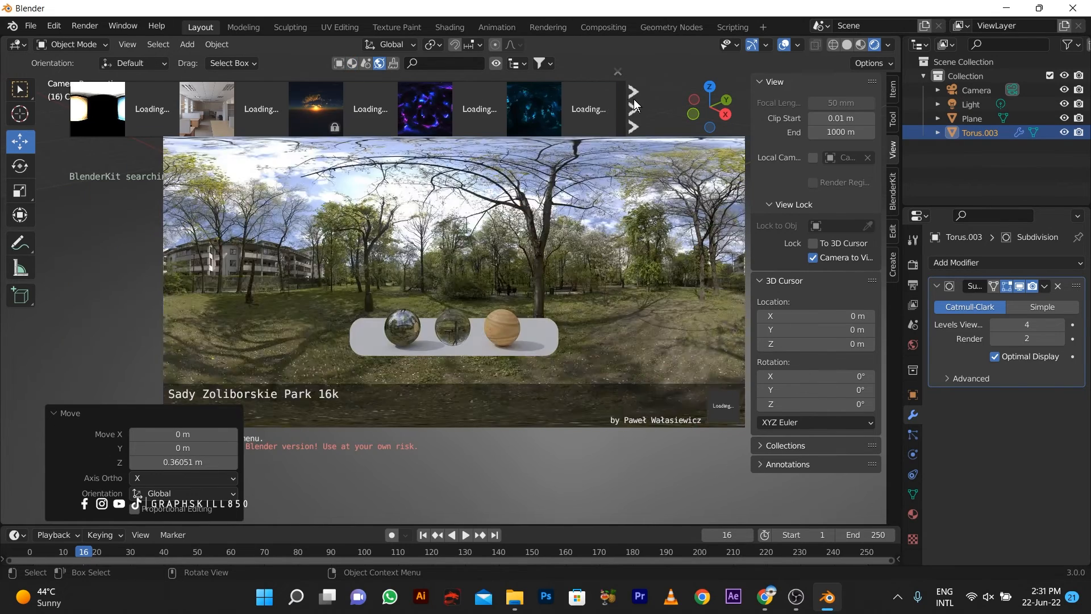
left_click(633, 99)
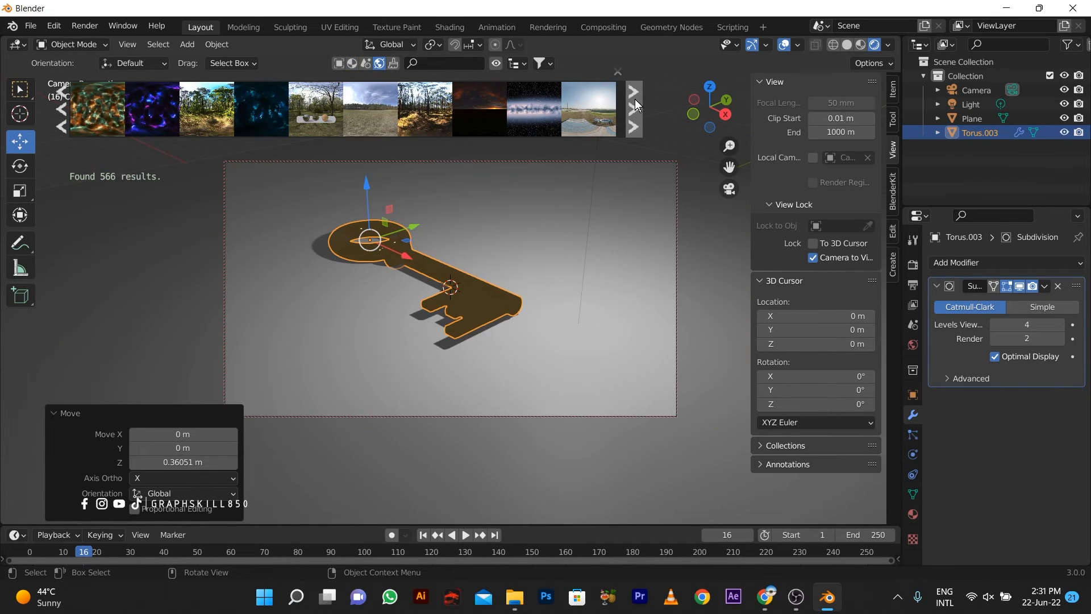
left_click(61, 99)
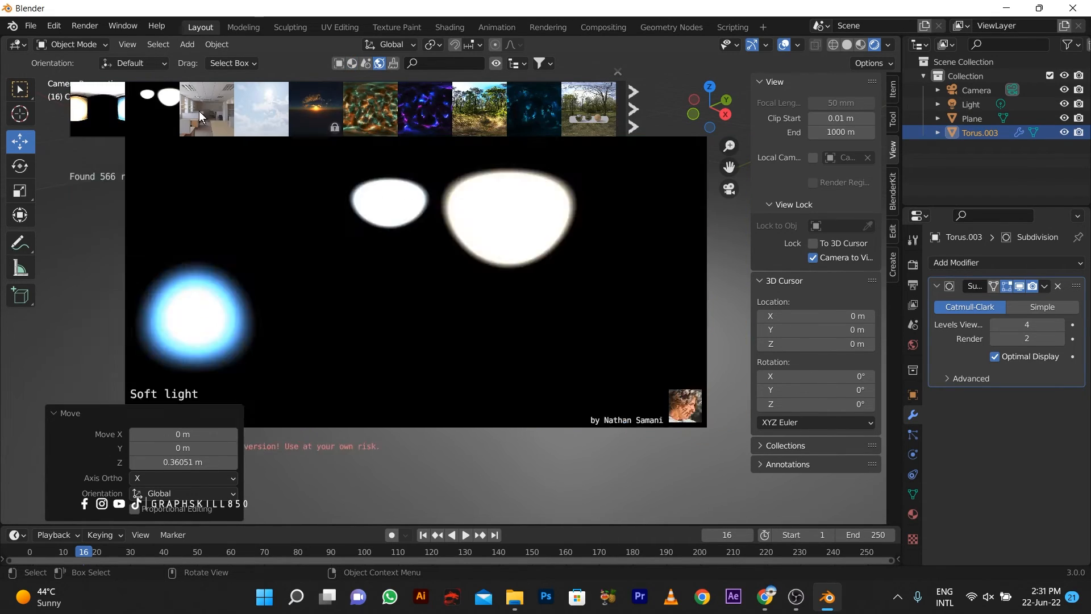
right_click(201, 111)
left_click(204, 148)
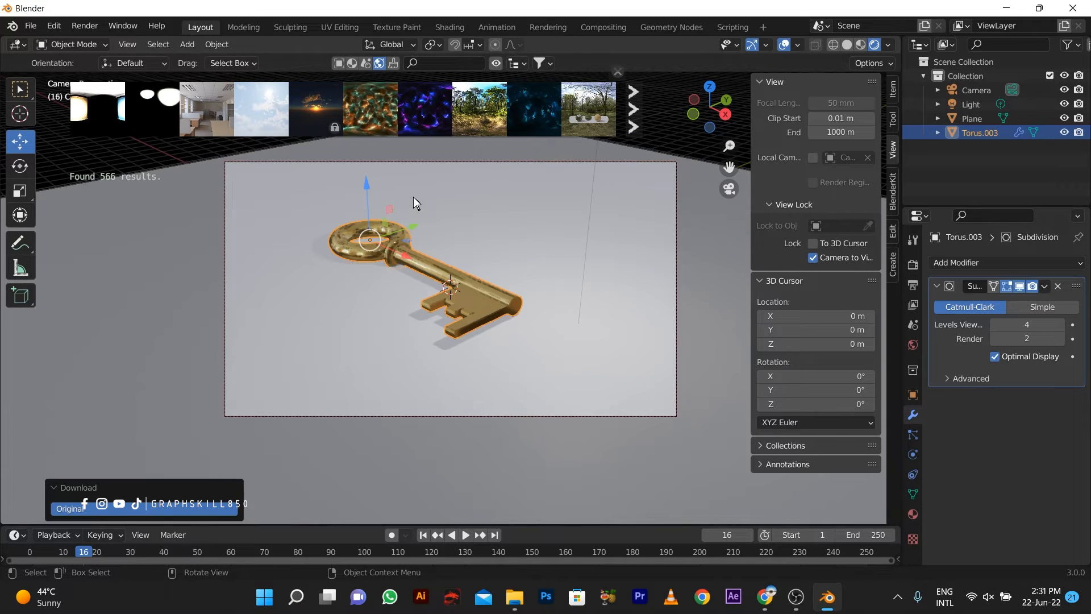
- Tilt the camera to a higher angle and move the key about -2.22 m along Y
middle_click_drag(414, 196, 367, 305)
left_click(411, 257)
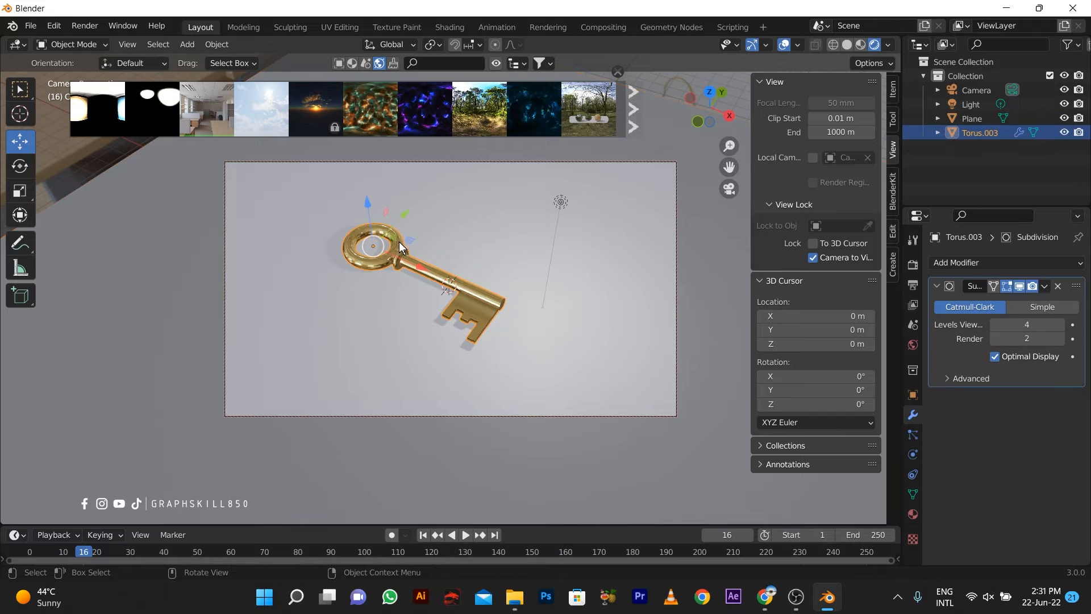
key("g")
key("y")
left_click(360, 254)
- Duplicate the gold key and move the copy about 3.68 m along Y beside the original
key("ctrl+c")
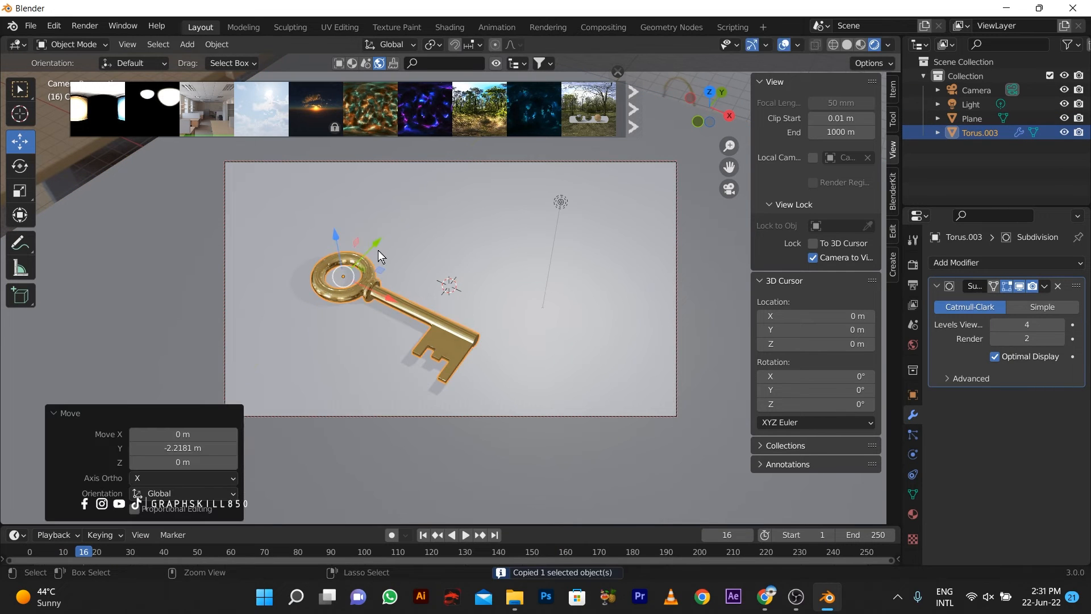
key("ctrl+v")
key("g")
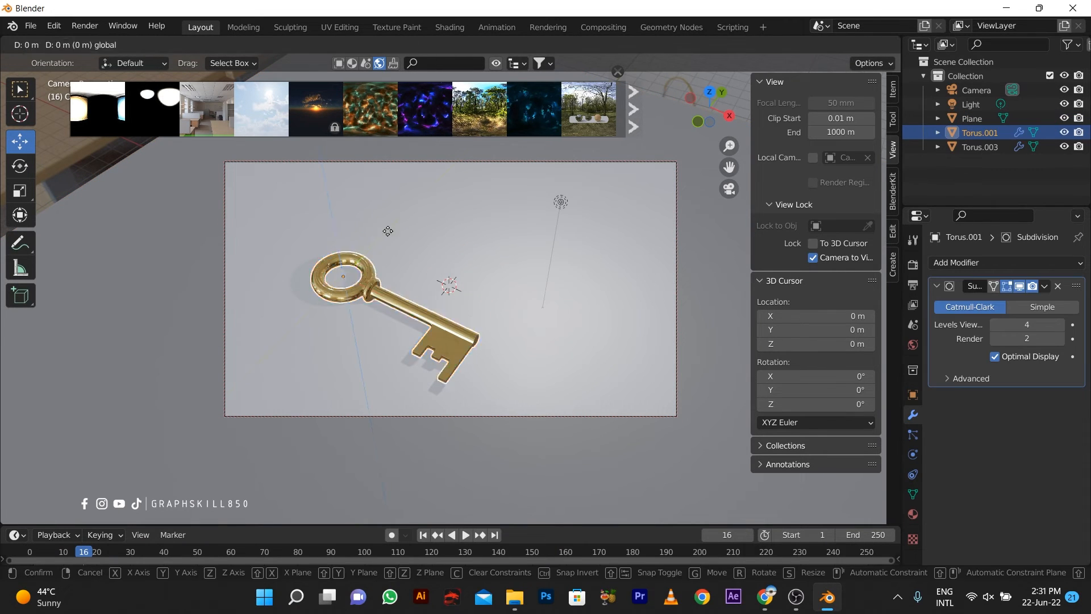
left_click_drag(415, 203, 415, 202)
key("ctrl+z")
left_click_drag(378, 243, 411, 159)
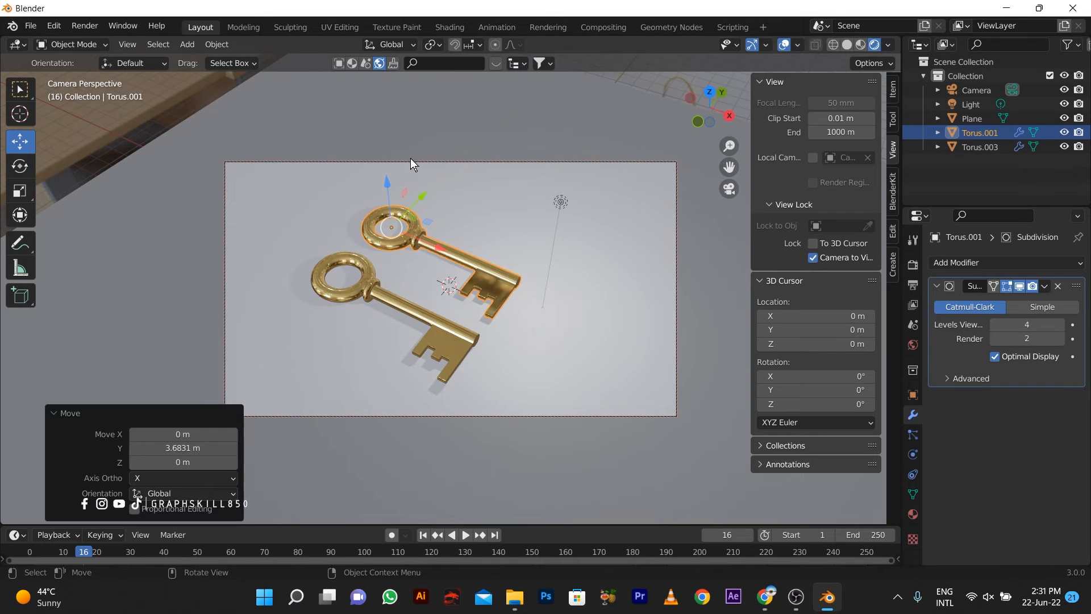
- Apply the Gold Leaf material from BlenderKit to the copied key
left_click(496, 63)
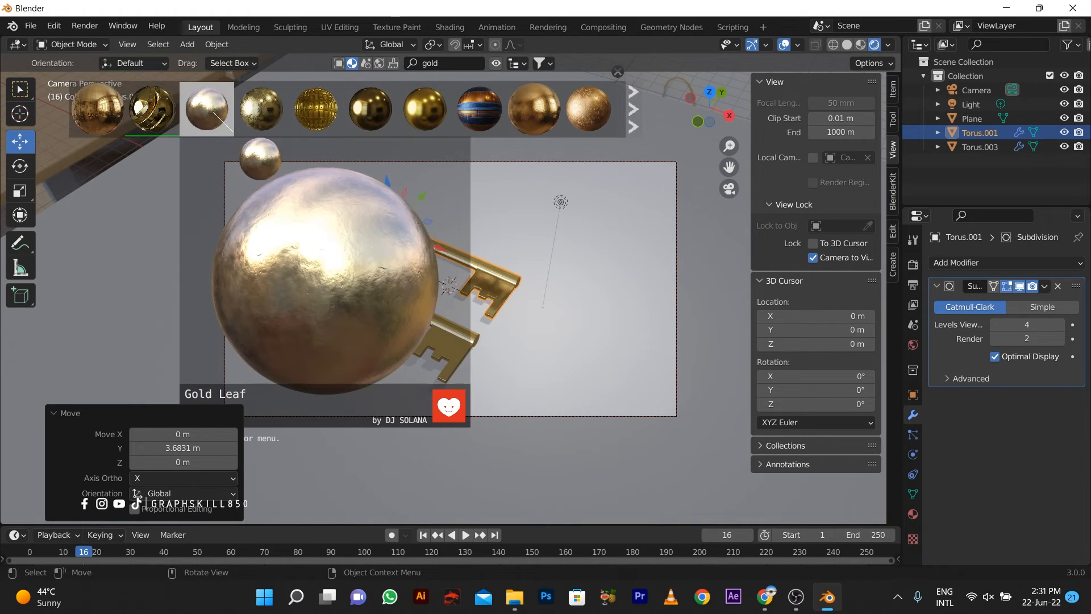
left_click(213, 112)
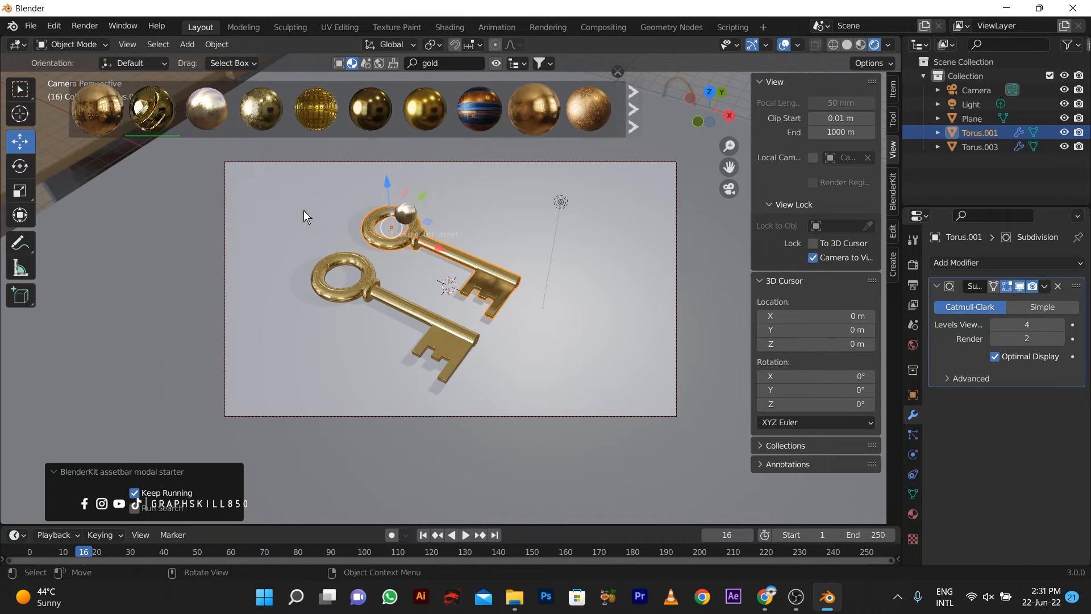
- Search the BlenderKit materials for "silver" and apply the first polished silver material to the copied key
left_click(452, 67)
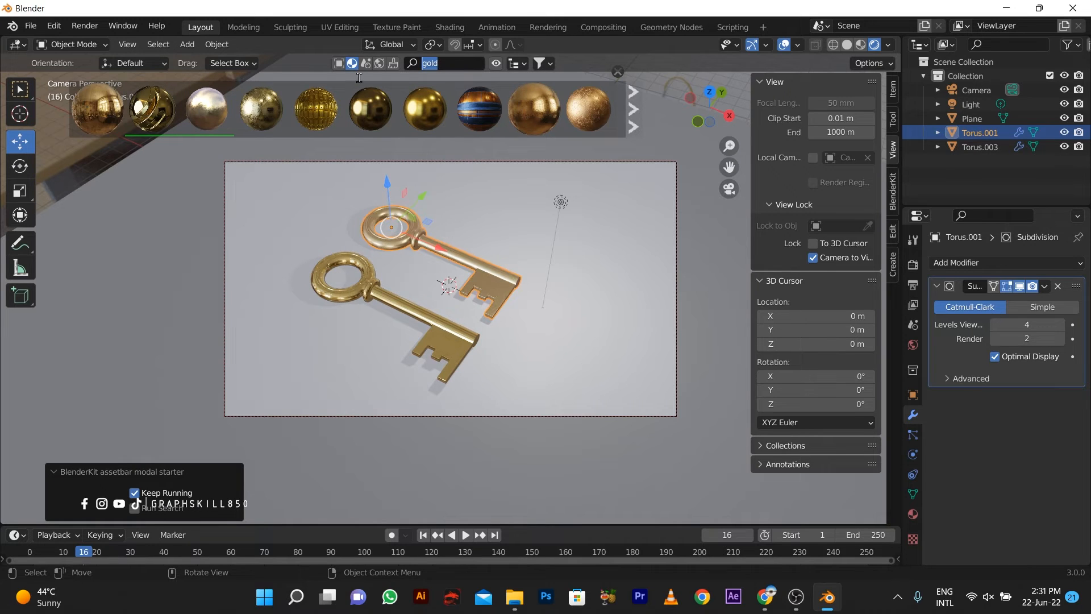
type("silver")
key("Return")
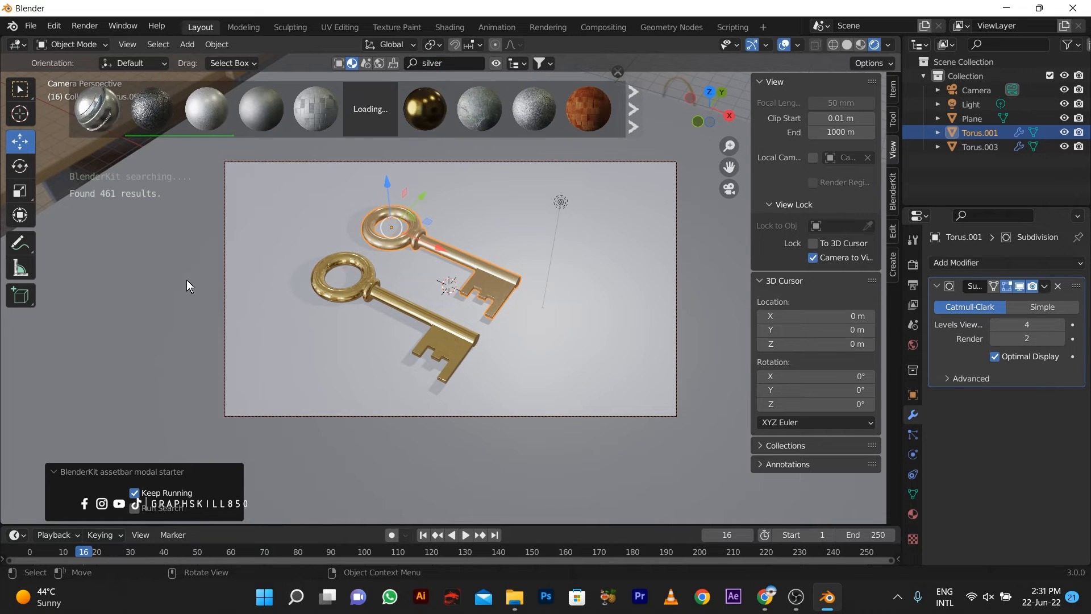
left_click(94, 111)
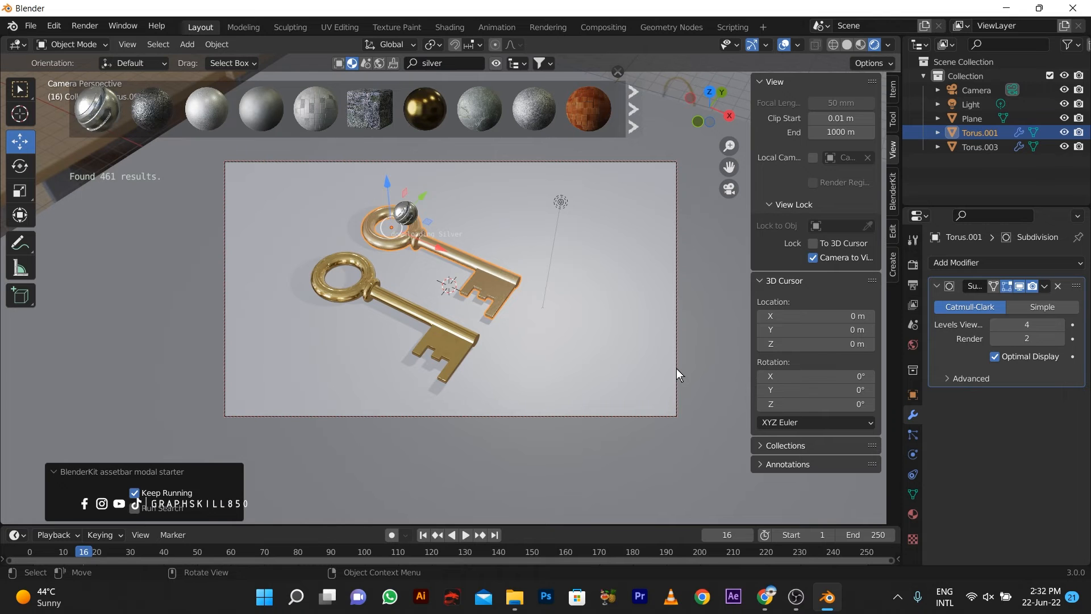
- Swing the camera around to the opposite side of the two keys so their rings face the viewer
middle_click_drag(374, 308, 520, 285)
middle_click_drag(544, 322, 378, 335)
left_click(387, 303)
left_click(348, 294)
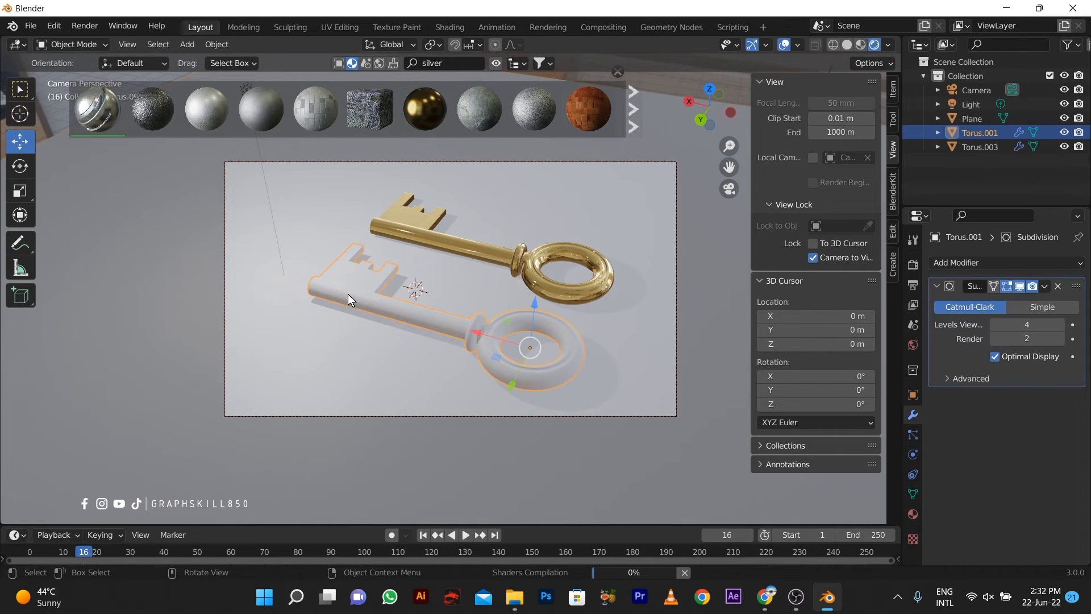
left_click(282, 277)
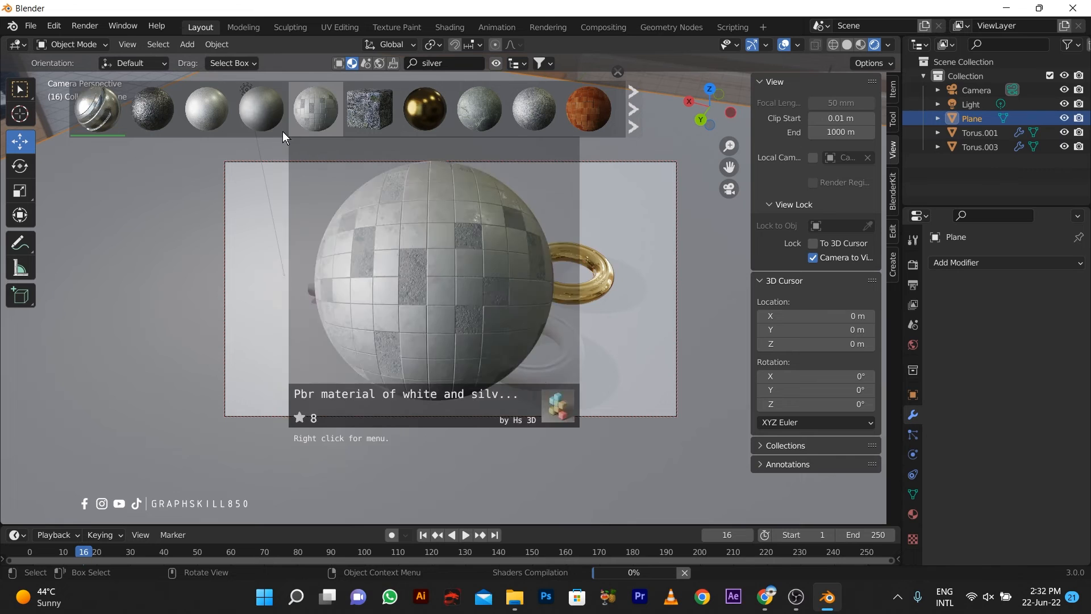
left_click(402, 309)
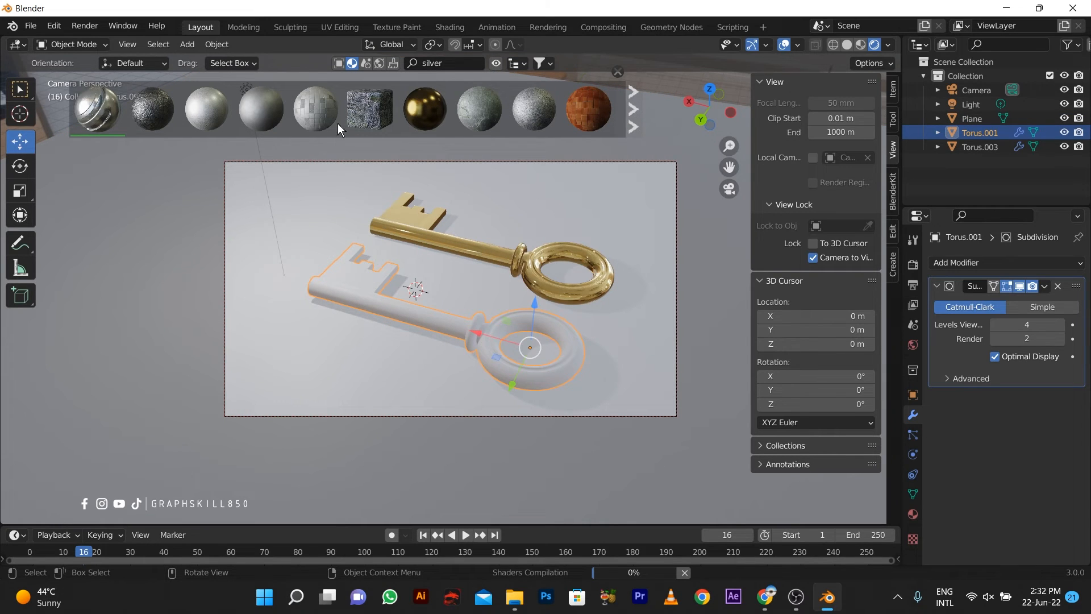
- Select the ground plane, clear the material search and apply the light wood material to it
left_click(363, 327)
middle_click_drag(363, 327, 289, 326)
left_click(422, 66)
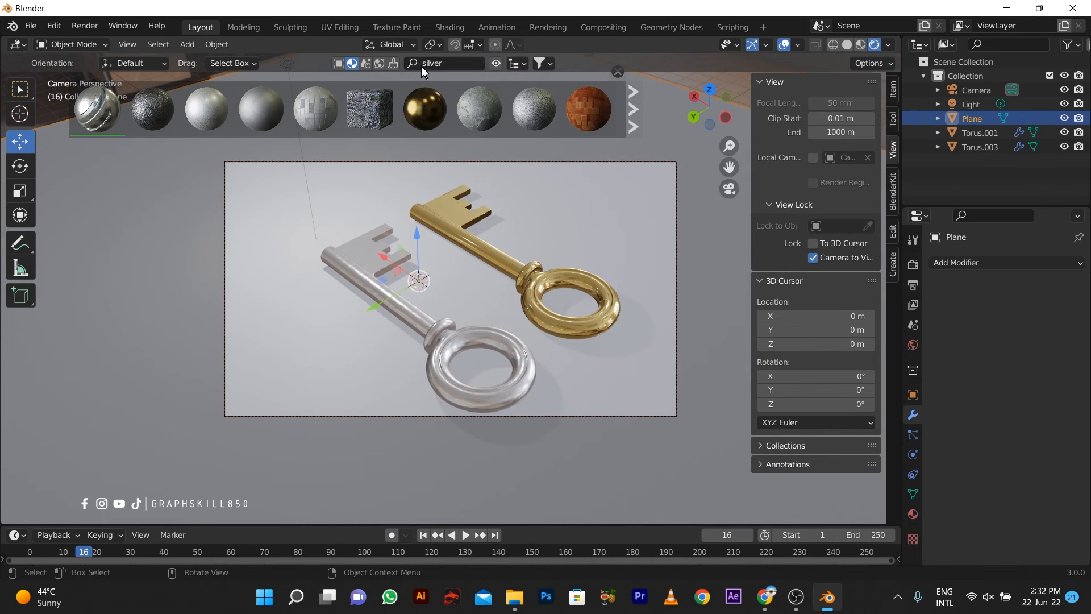
key("BackSpace")
key("Return")
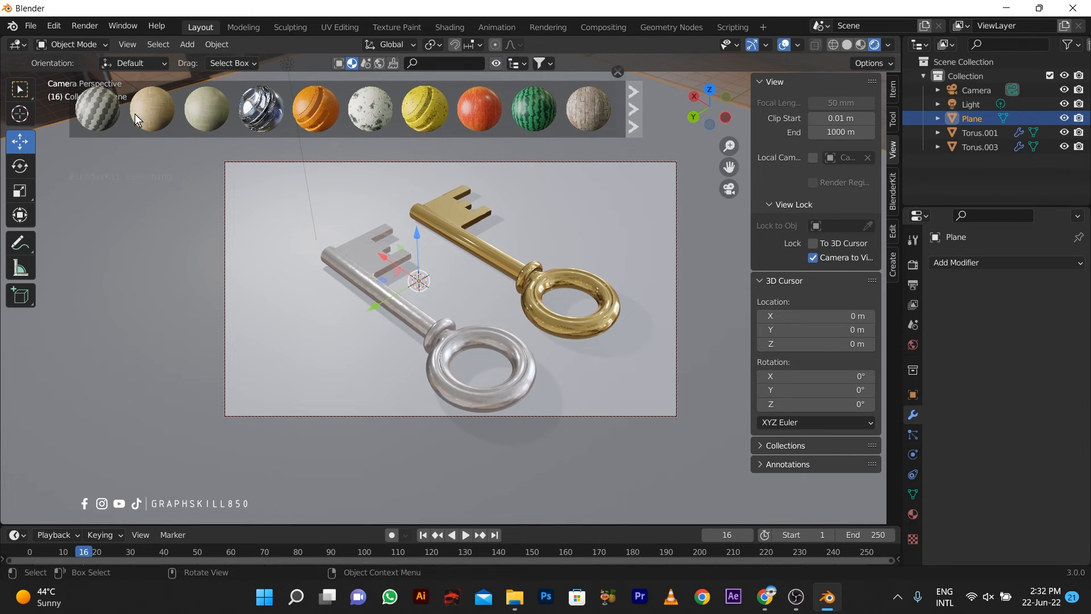
left_click(152, 114)
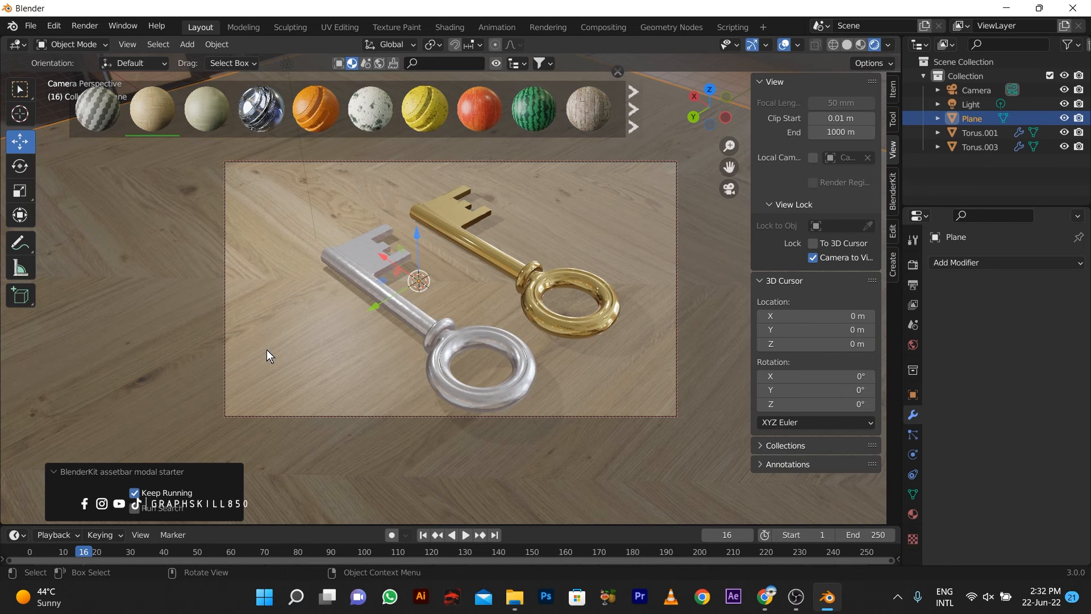
- Reframe the two keys in the camera and set the render engine to Cycles with GPU Compute as the device
middle_click_drag(267, 350, 461, 315)
left_click(913, 239)
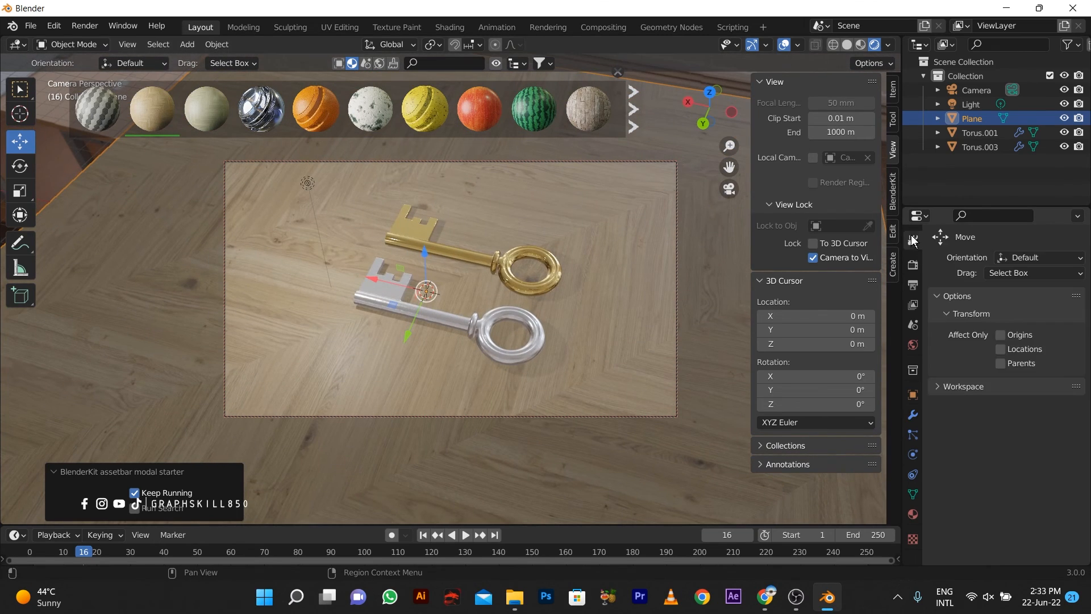
left_click(913, 264)
left_click(1017, 262)
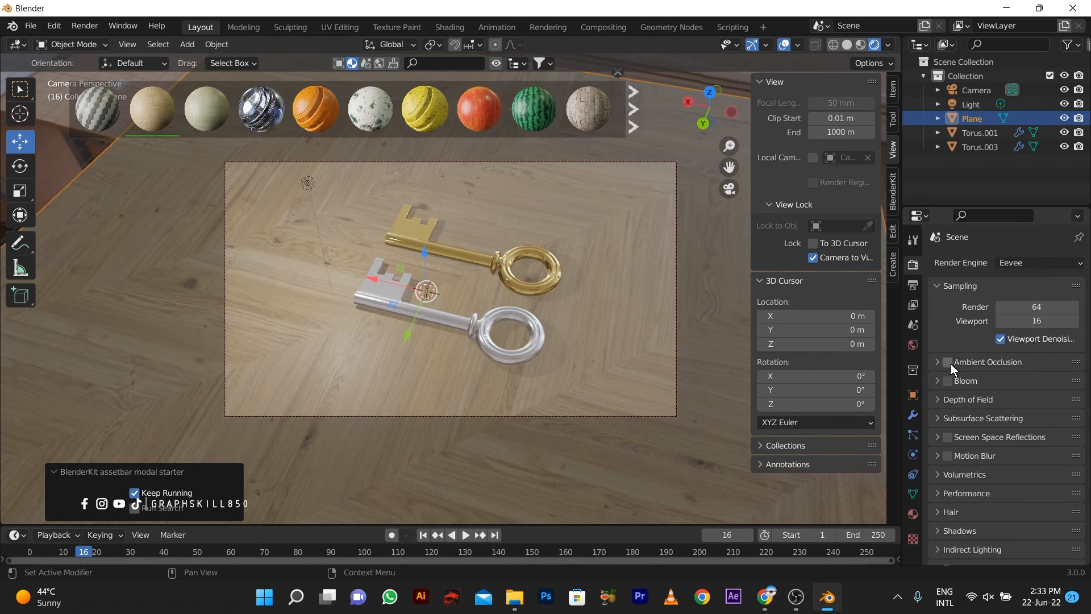
left_click(947, 382)
left_click(1021, 263)
left_click(1021, 314)
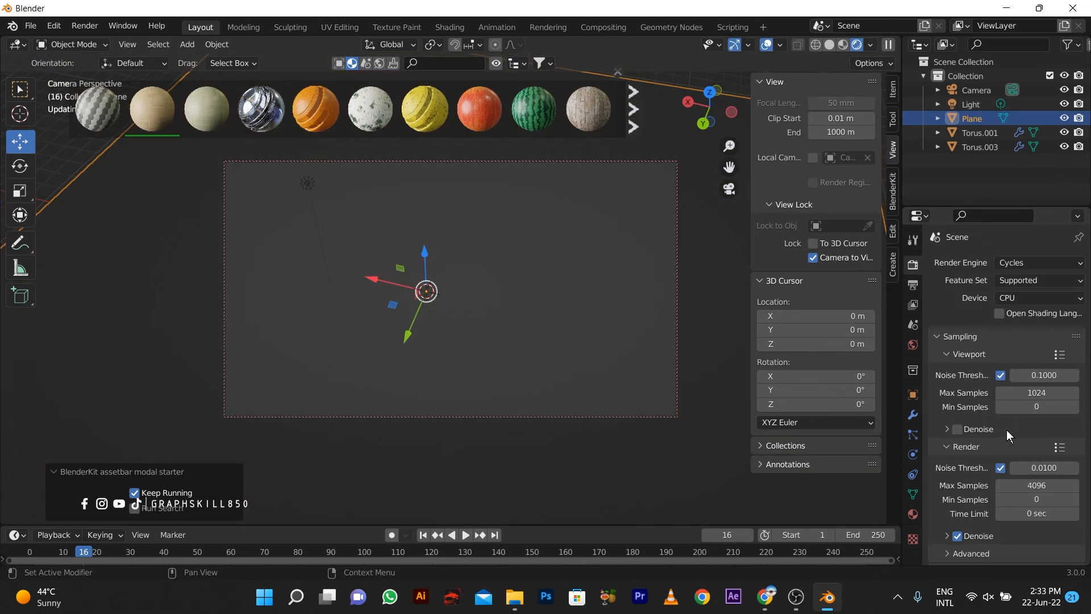
left_click(1033, 298)
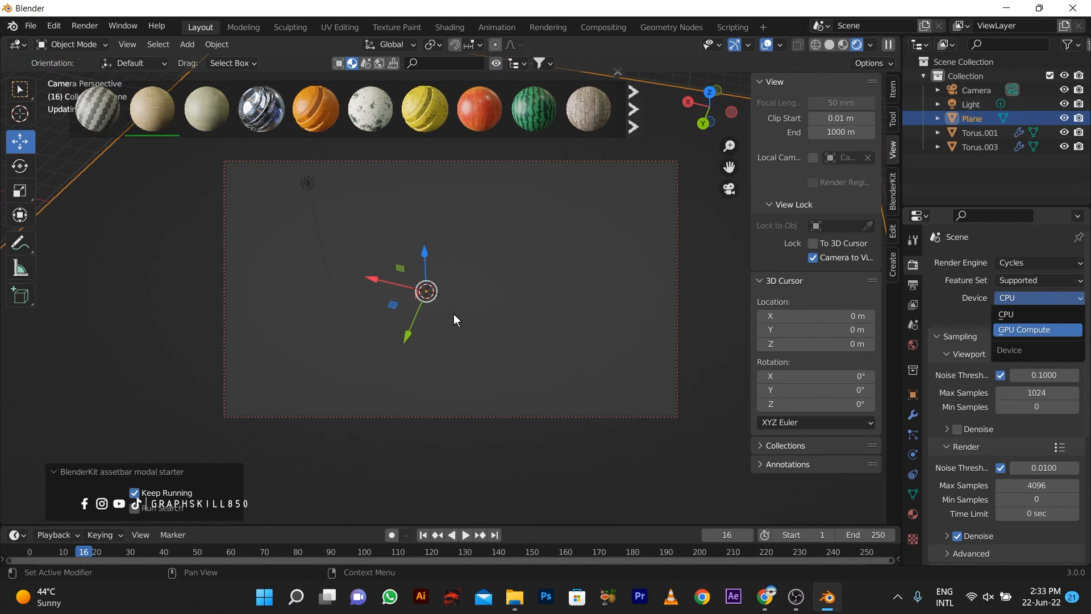